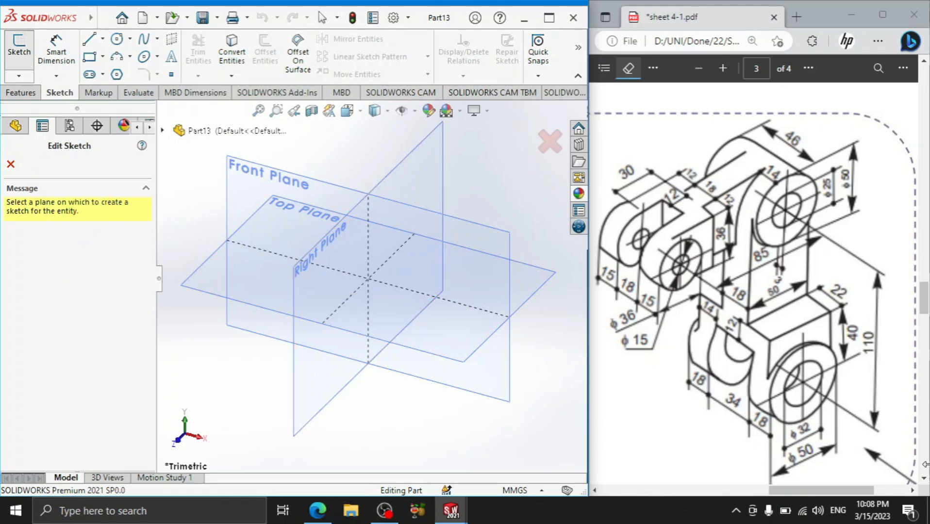
Switch to the Draw pen in the PDF drawing and mark the viewing-direction arrow at the lower end of the part
left_click(628, 69)
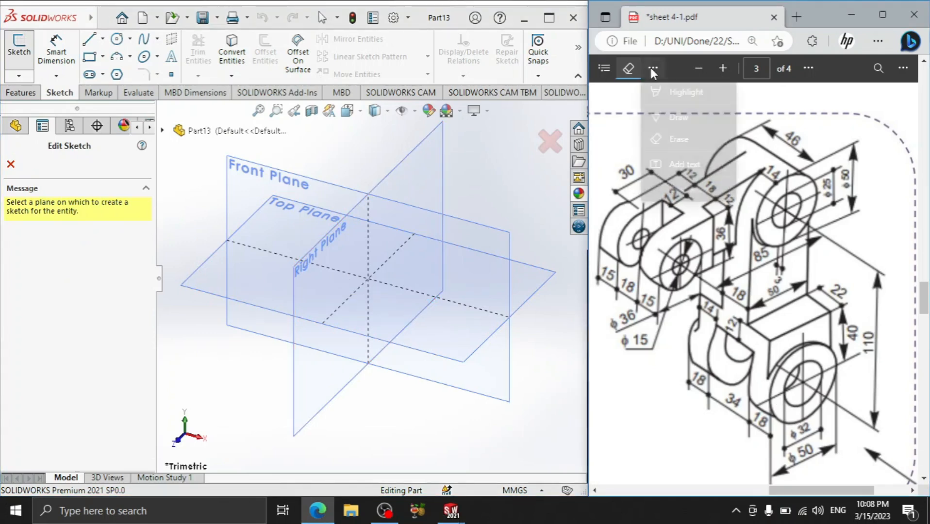
left_click(679, 117)
left_click_drag(875, 459, 877, 466)
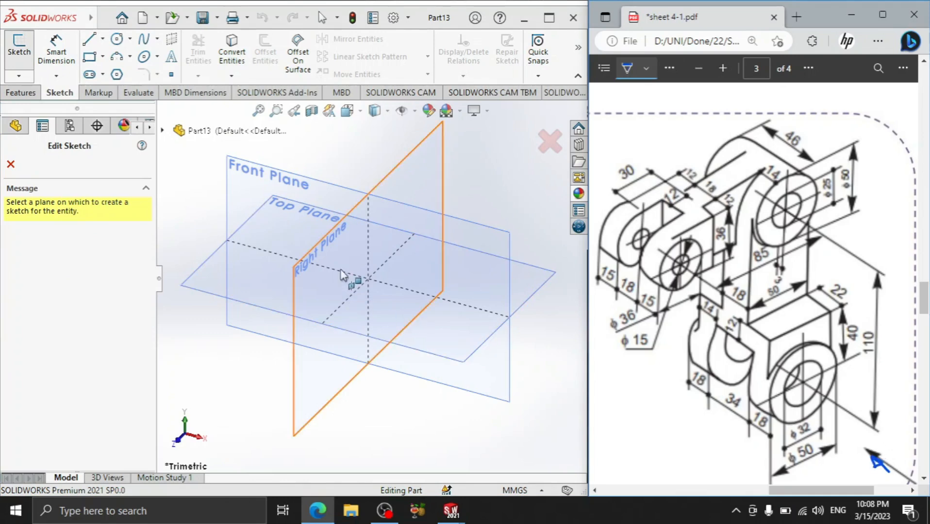
In SOLIDWORKS, sketch a corner rectangle on the Right Plane from the origin, 110-40 mm high and 50 mm wide
left_click(415, 199)
left_click(91, 57)
left_click(93, 59)
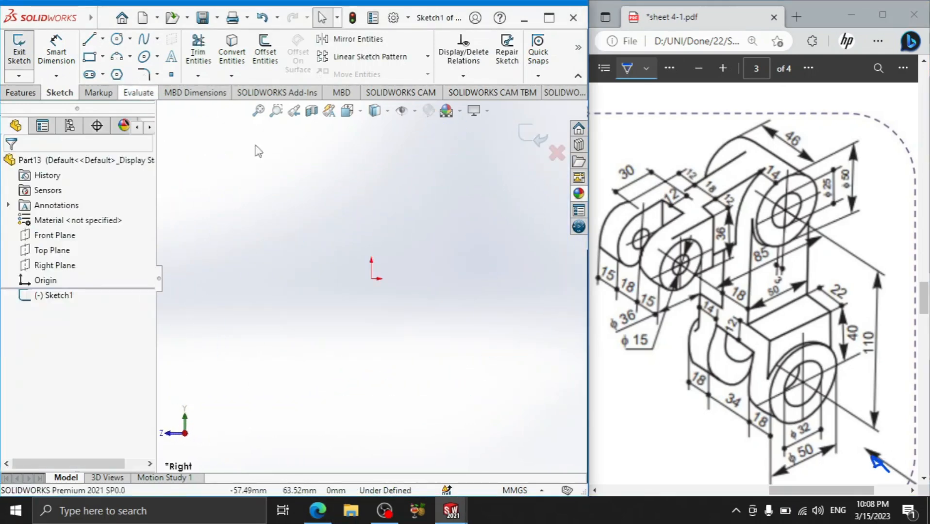
left_click(95, 59)
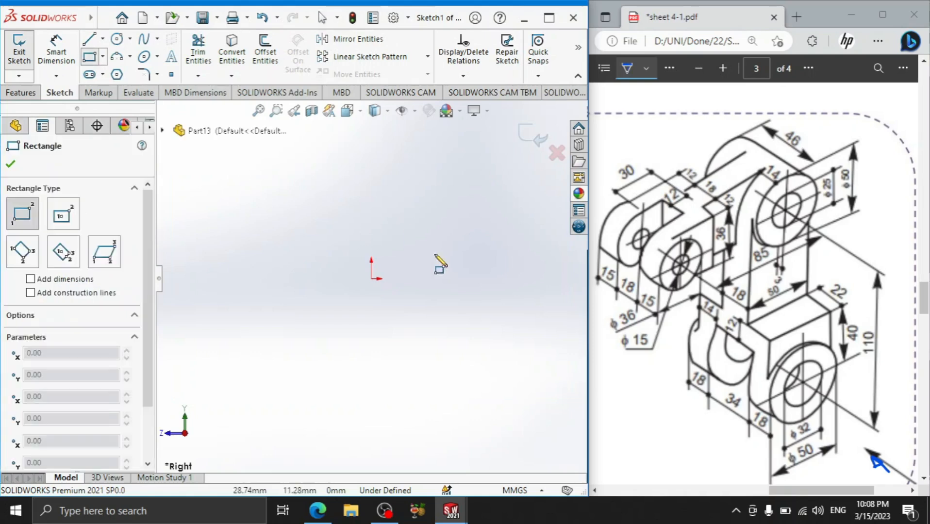
left_click(372, 279)
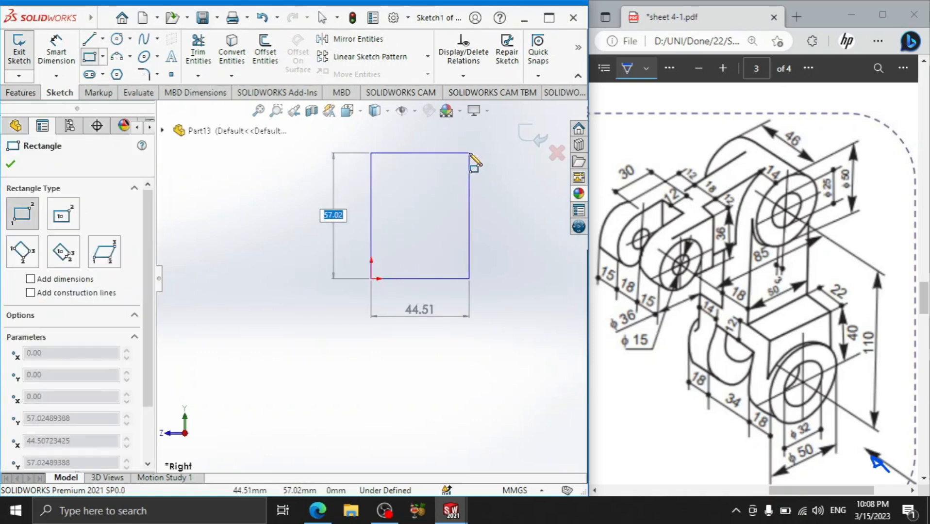
type("110-40")
key("Return")
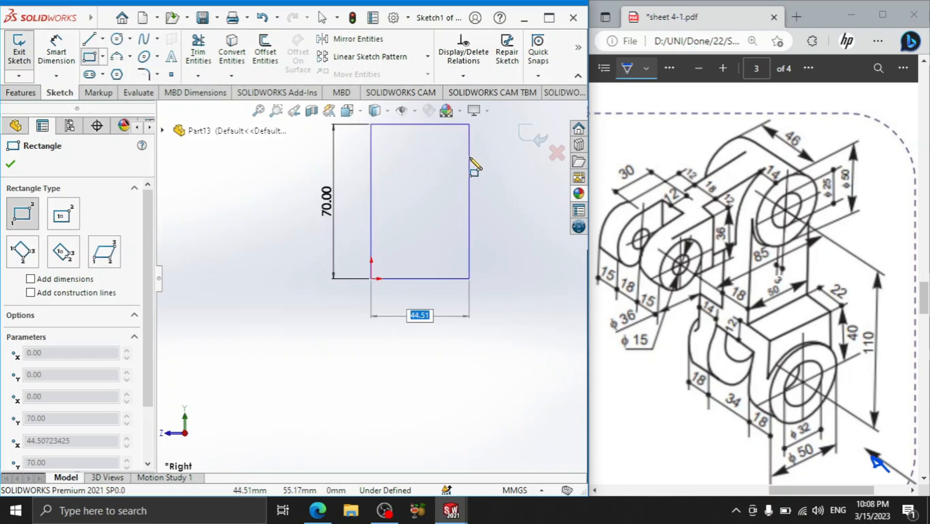
type("50")
key("Return")
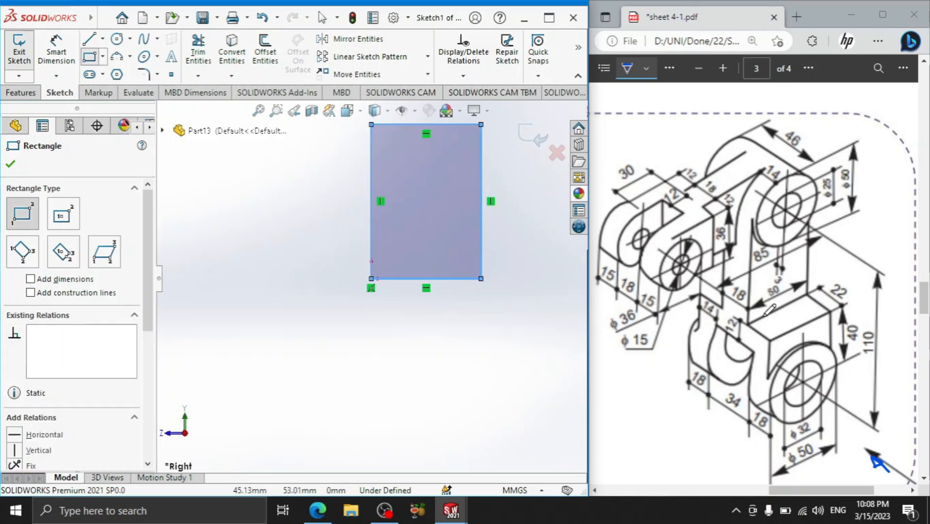
Mark the 110, 40 and 50 dimensions with the pen on the PDF drawing
left_click_drag(894, 291, 880, 417)
mouse_move(831, 358)
left_mouse_down()
mouse_move(859, 335)
mouse_move(849, 347)
left_mouse_up()
left_click_drag(754, 315, 801, 291)
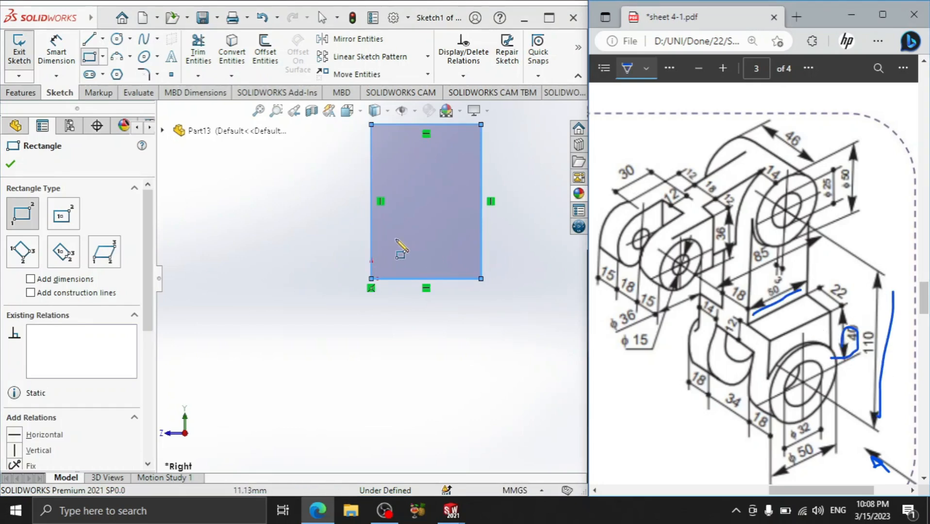
Draw a circle centred on the midpoint of the rectangle's top edge reaching its corner, plus a concentric 25 mm diameter circle
scroll(403, 236, "up", 2)
left_click(116, 39)
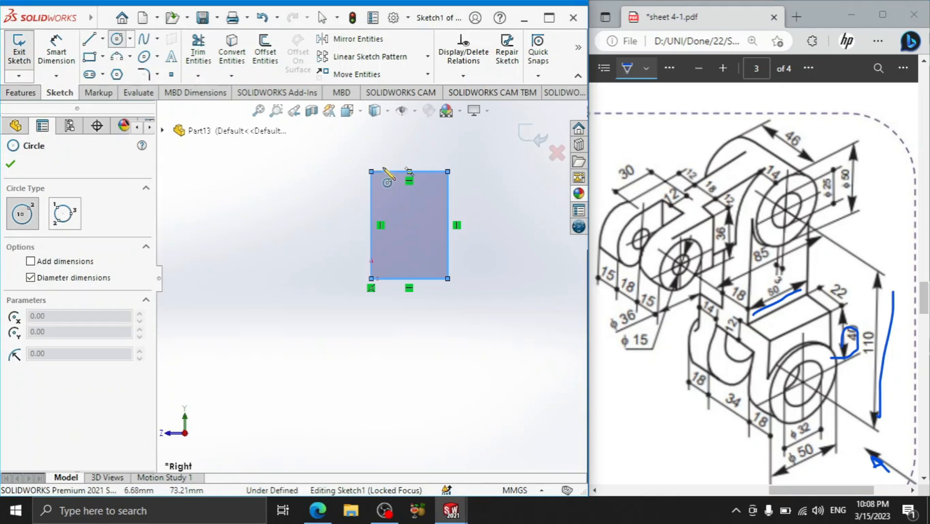
left_click(410, 172)
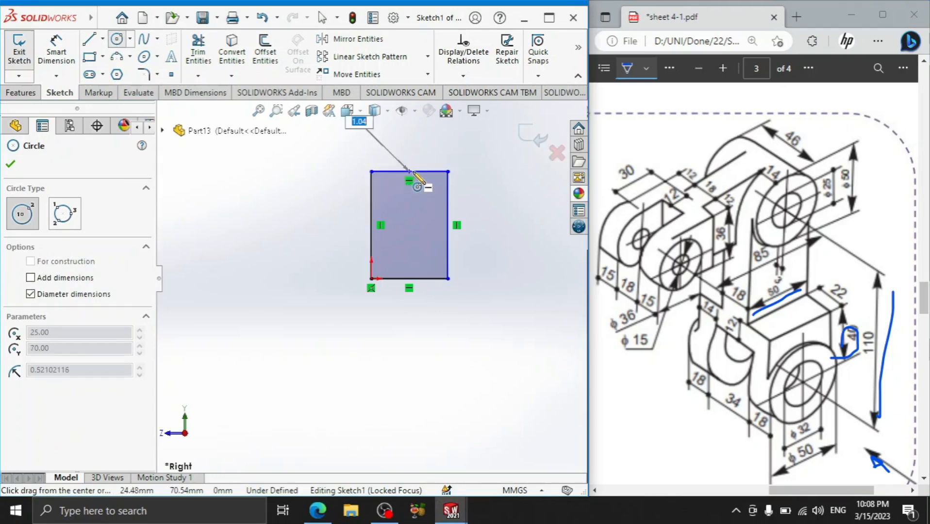
left_click(448, 175)
left_click(409, 172)
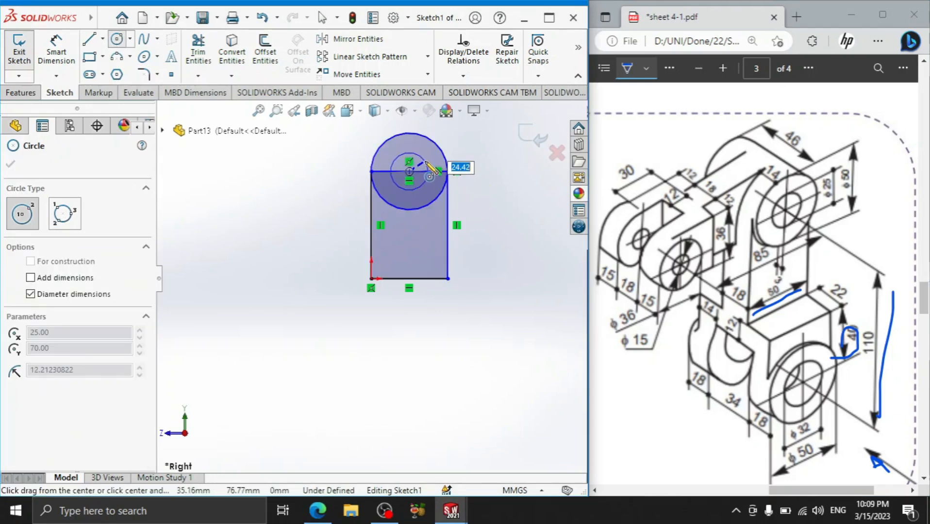
type("25")
key("Return")
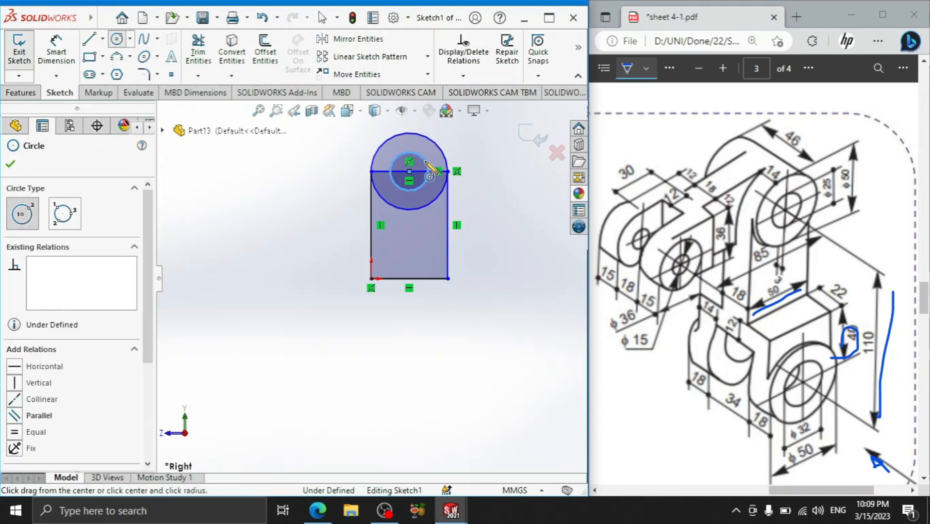
right_click(276, 204)
left_click(303, 210)
Sketch a horizontal centerline about 50 mm long below the rectangle, spanning its width
left_click(102, 39)
left_click(112, 73)
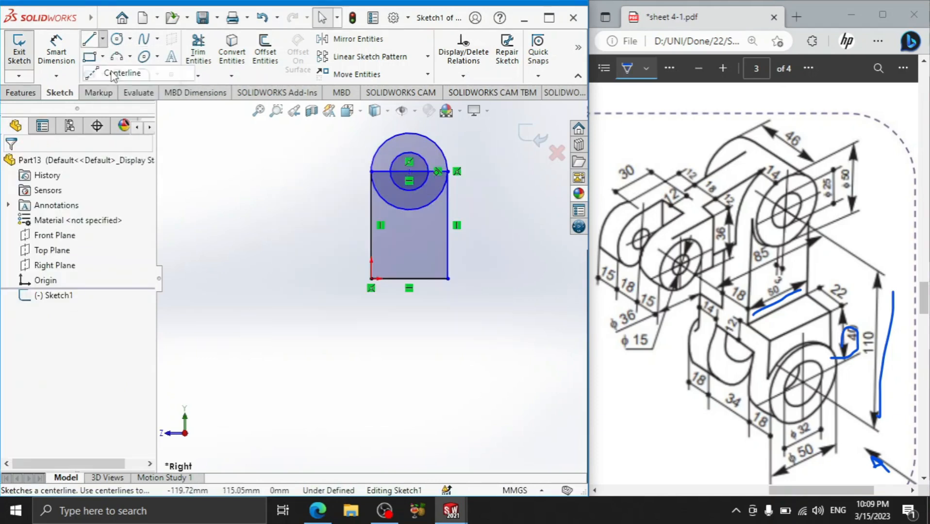
left_click(371, 325)
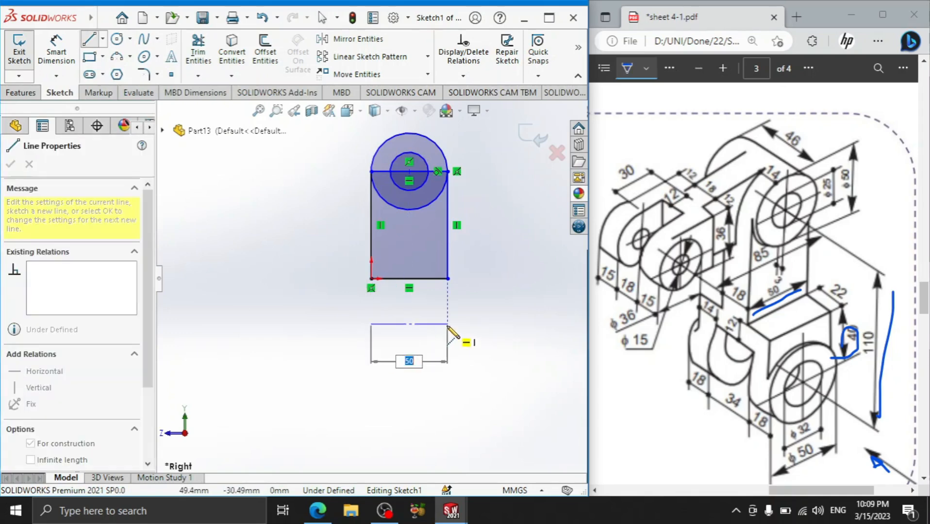
left_click(448, 324)
right_click(447, 325)
left_click(481, 305)
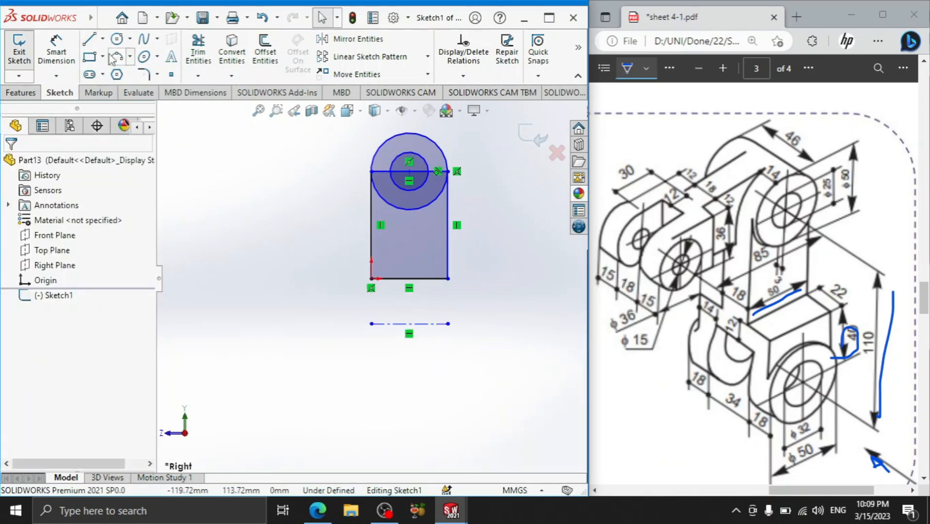
Dimension the vertical distance from the upper circles' centre to the centerline as 110 mm
left_click(57, 52)
left_click(409, 172)
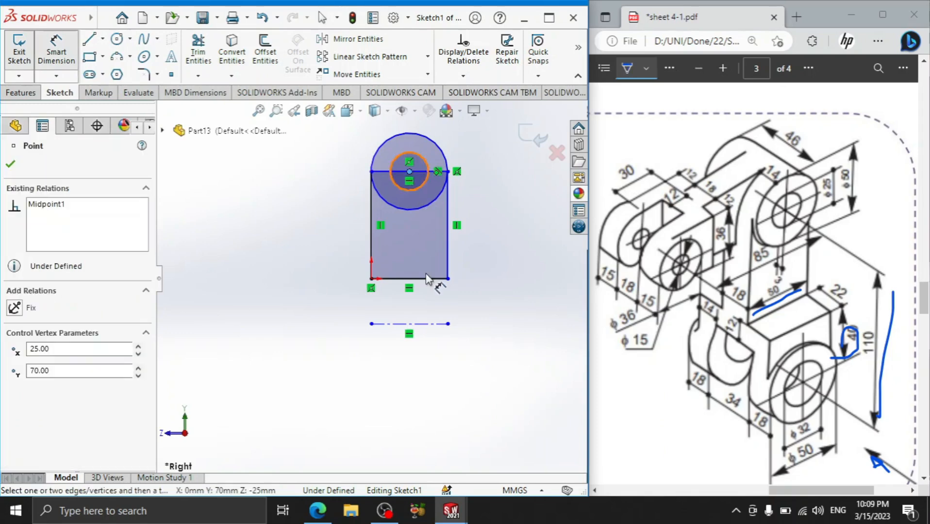
left_click(436, 325)
left_click(274, 253)
type("110")
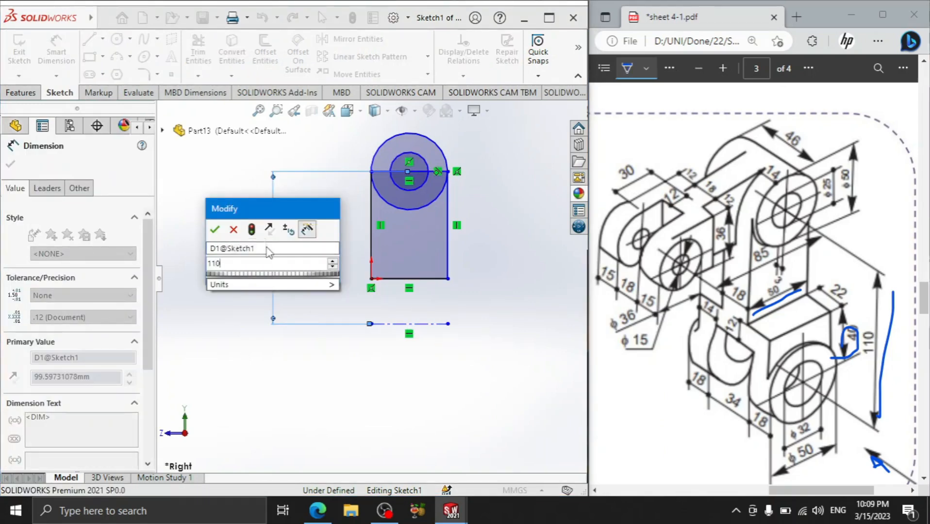
key("Return")
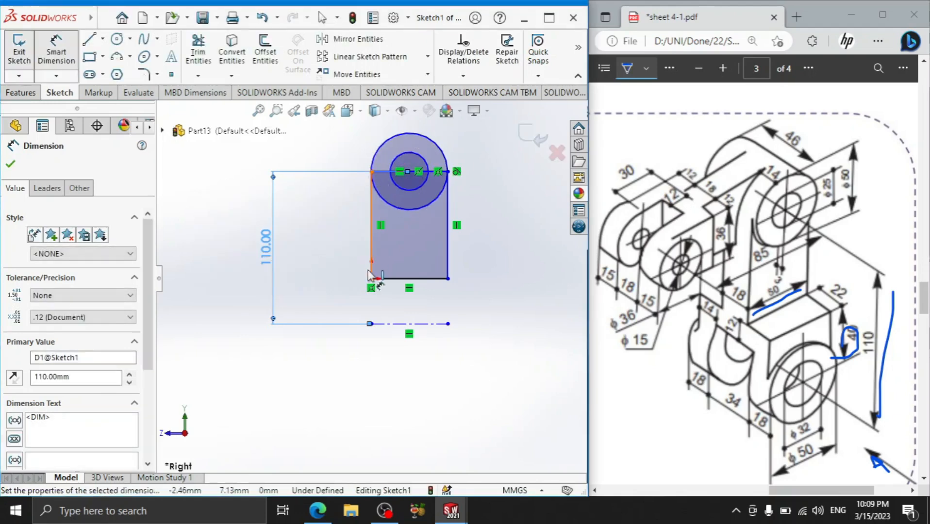
Dimension the distance between the rectangle's bottom edge and the centerline as 40 mm
left_click(396, 279)
left_click(399, 324)
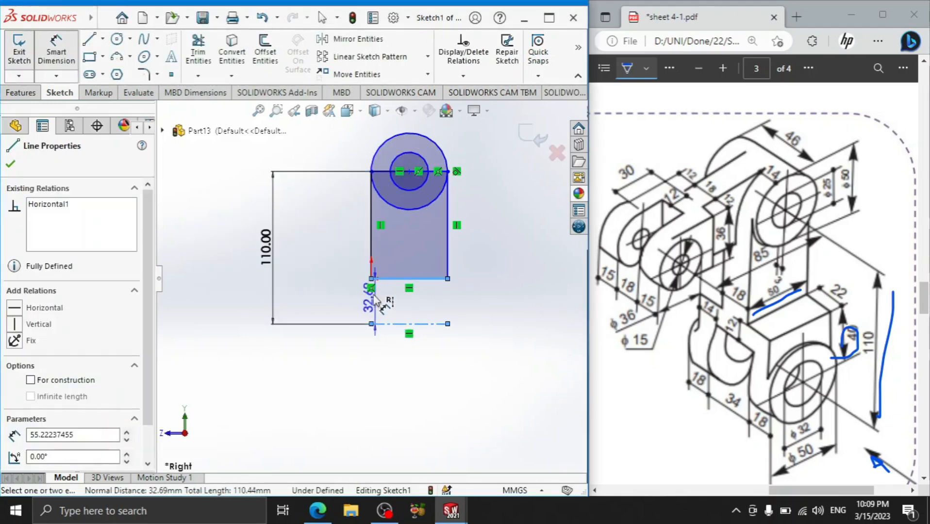
left_click(321, 309)
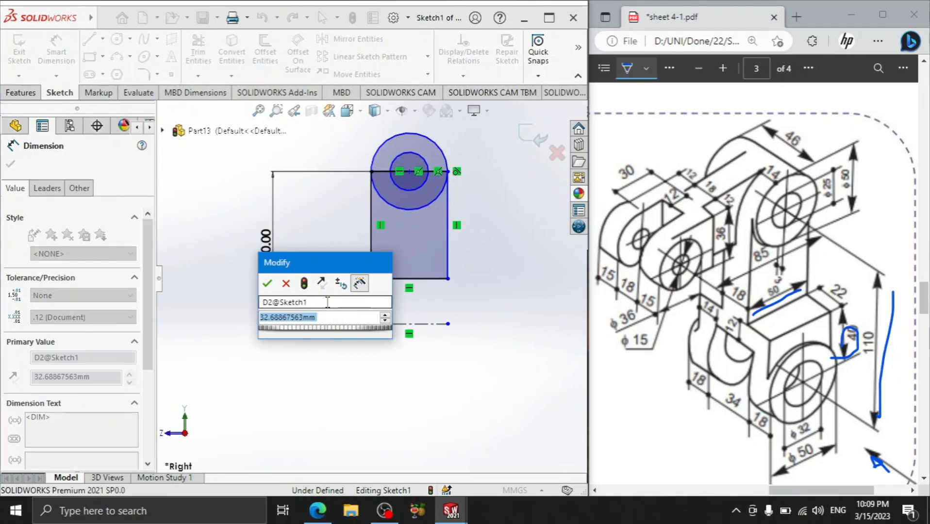
type("40")
key("Return")
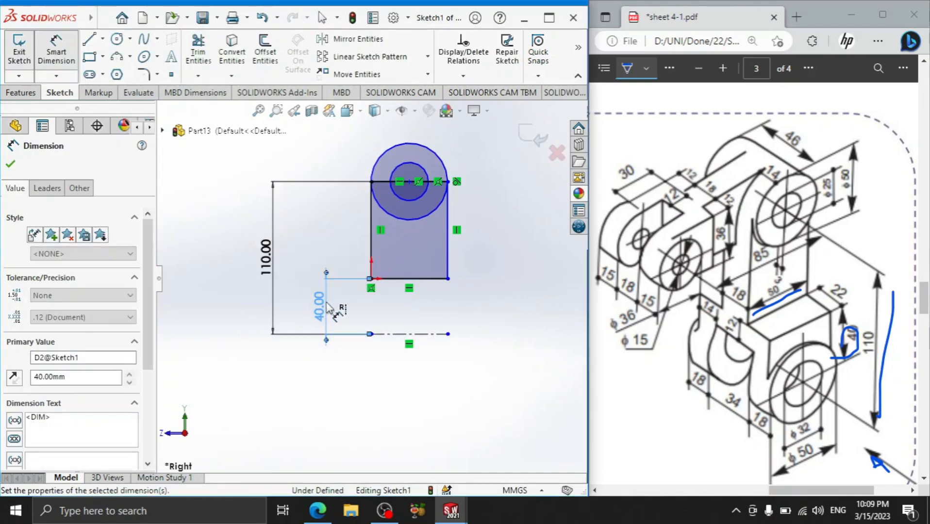
left_click(371, 229)
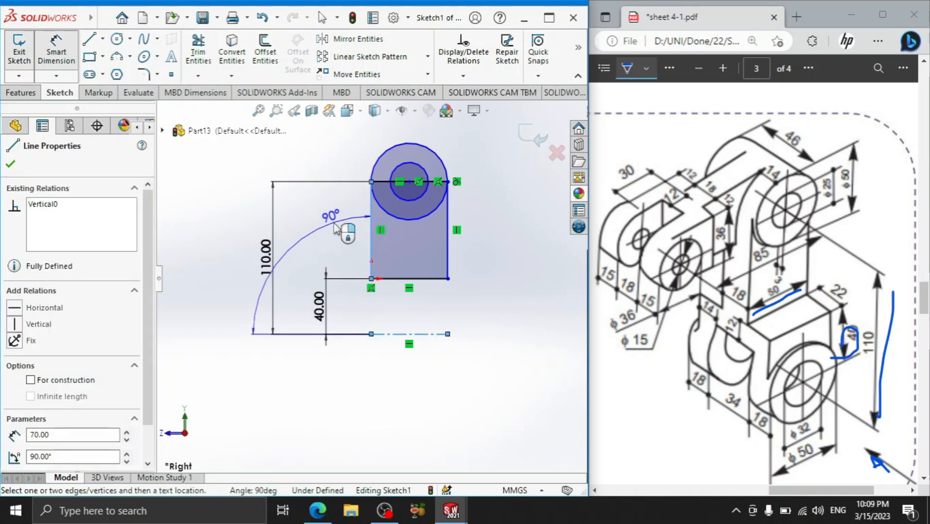
key("Escape")
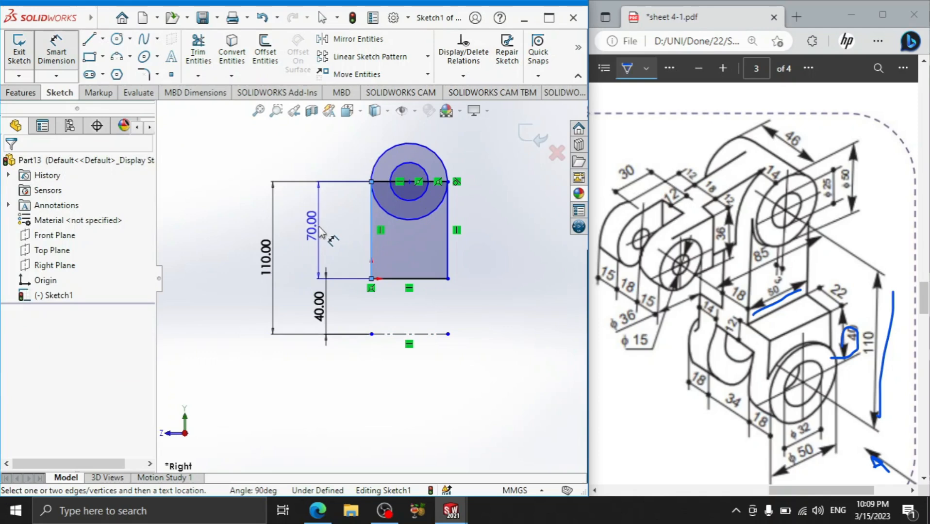
key("Escape")
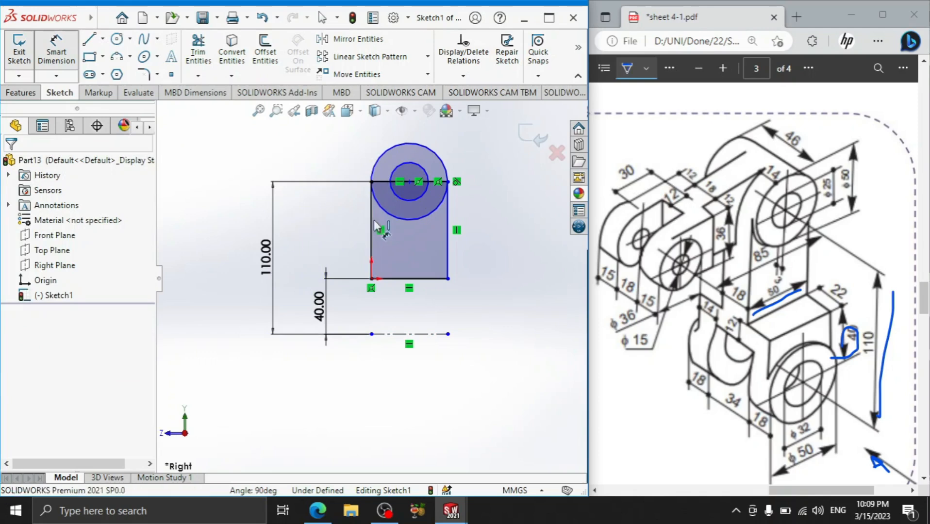
Draw two concentric circles with diameters of 50 mm and 32 mm centred on the centerline's midpoint
left_click(116, 38)
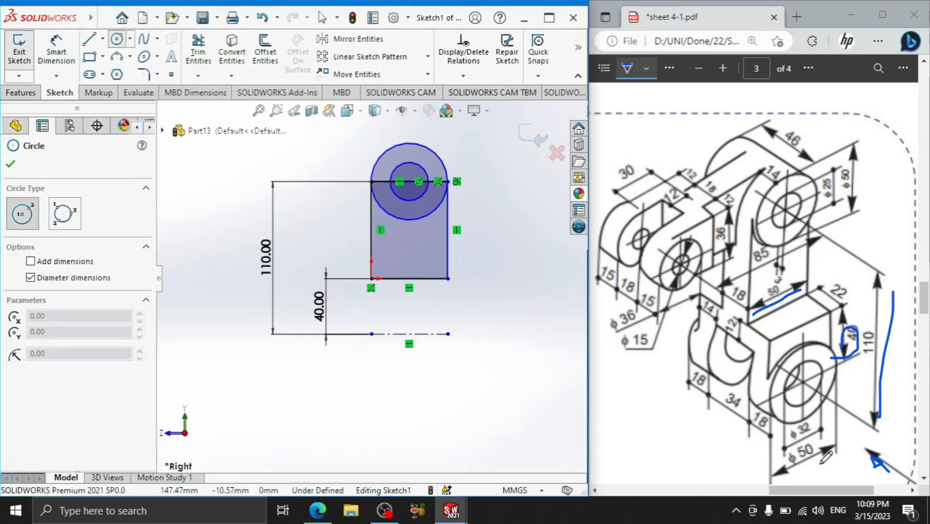
left_click(410, 334)
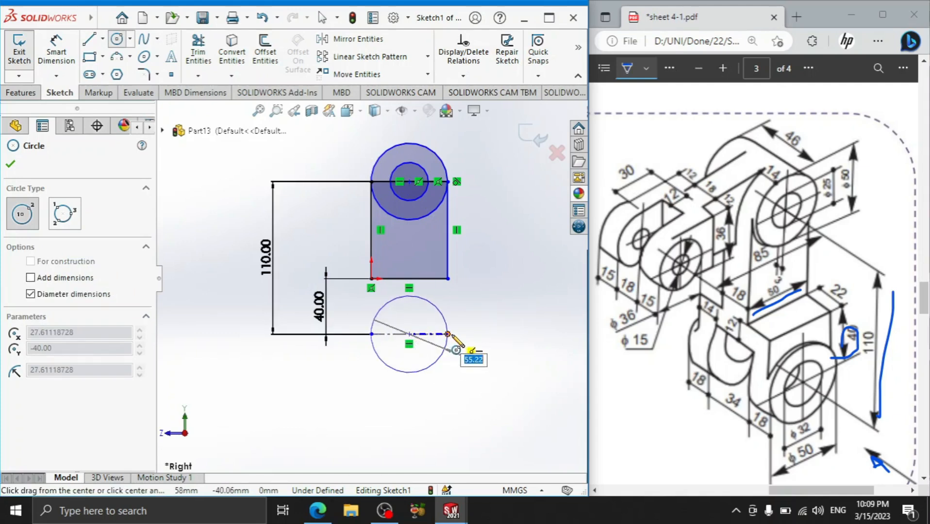
type("50")
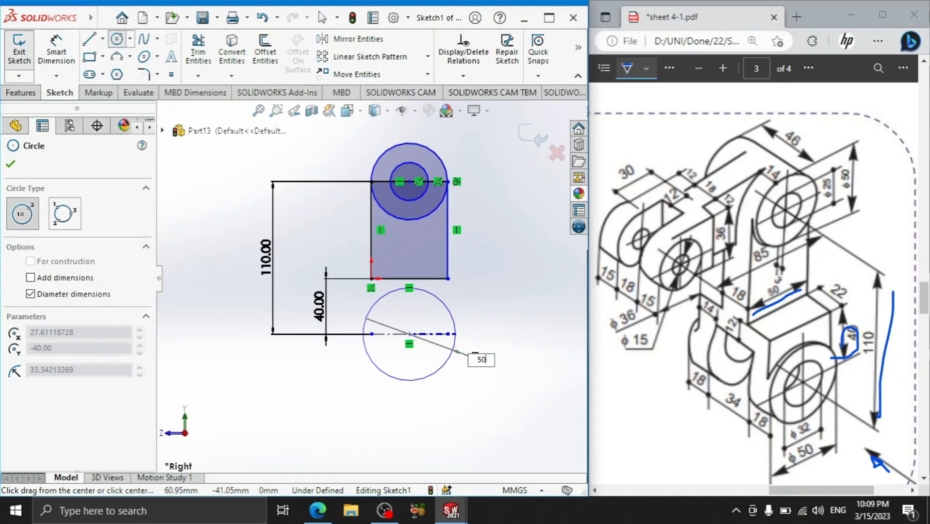
key("Return")
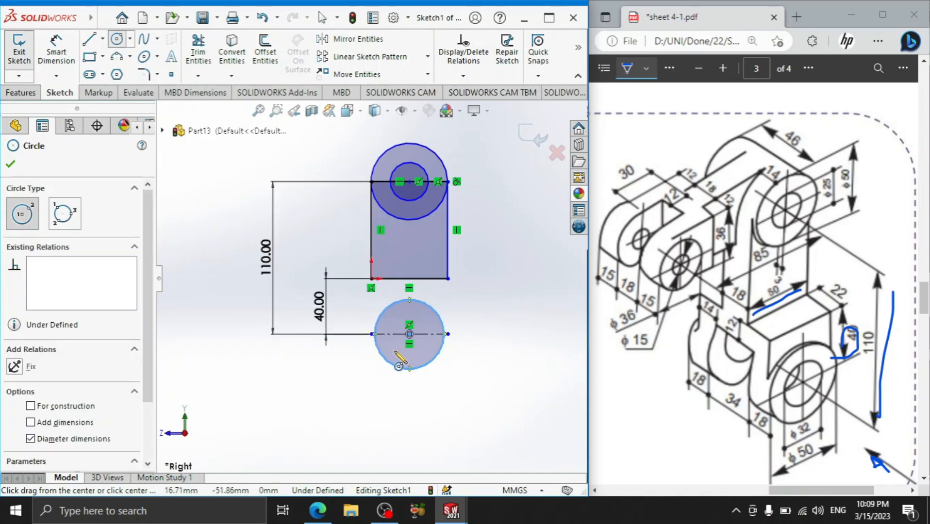
left_click(410, 334)
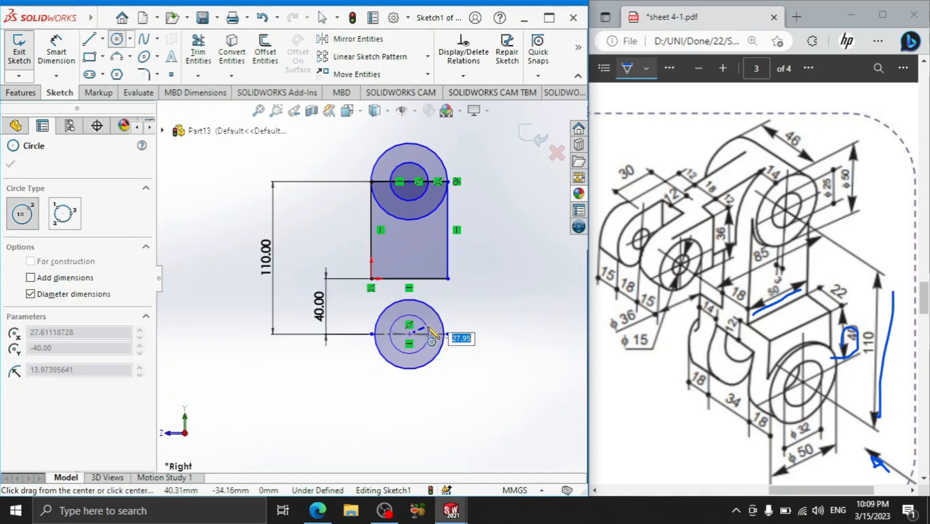
type("32")
key("Return")
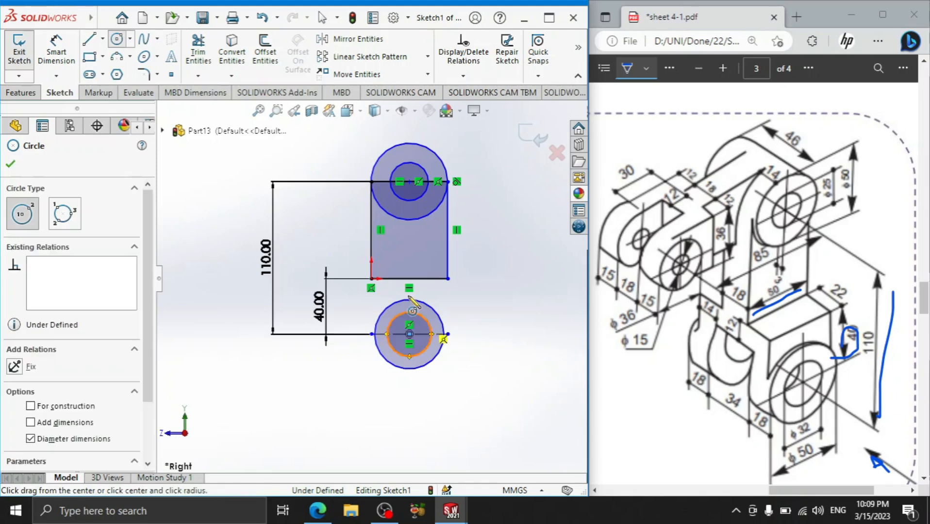
Dimension the rectangle's bottom edge as 50 mm and place the dimension above the upper circle
left_click(44, 45)
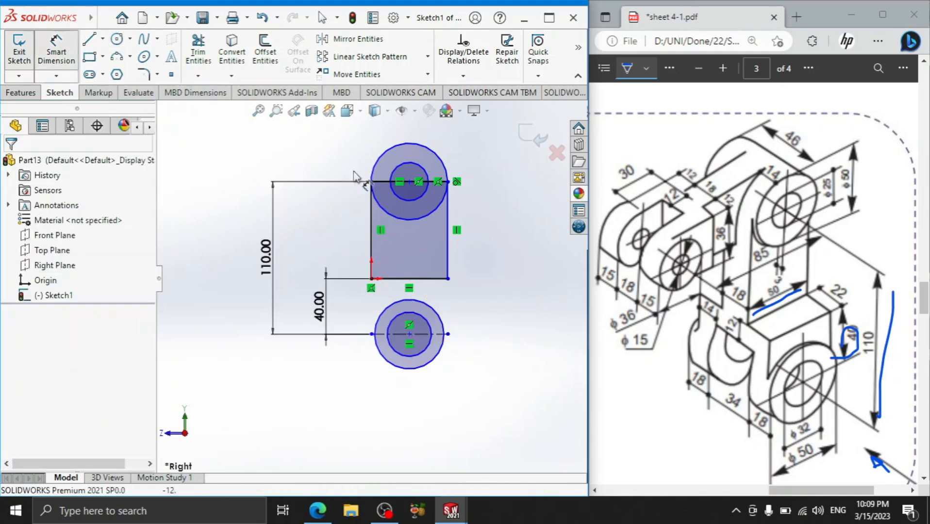
left_click(423, 280)
left_click(400, 252)
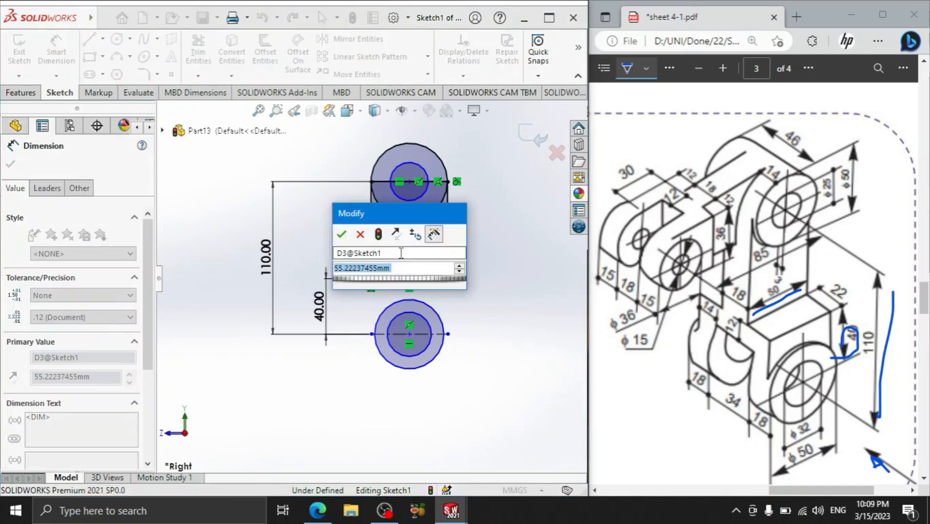
type("50")
key("Return")
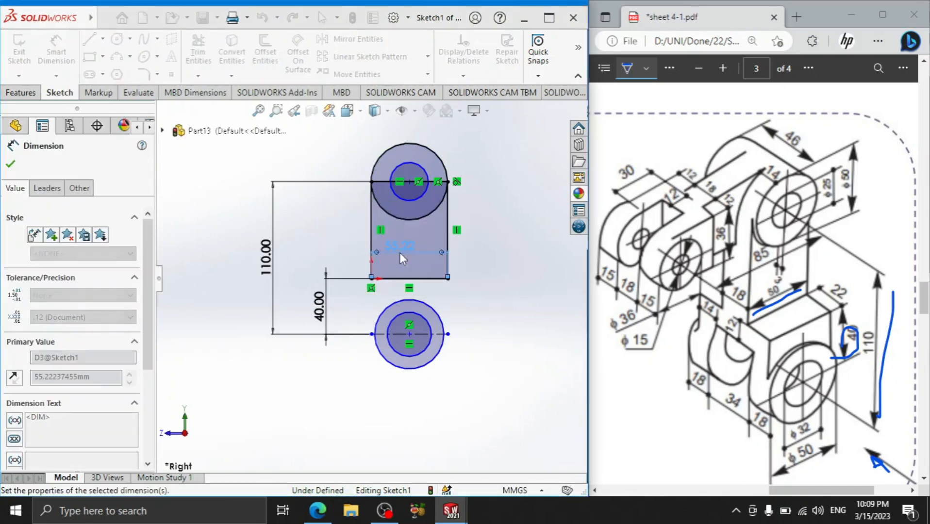
left_click_drag(396, 246, 416, 124)
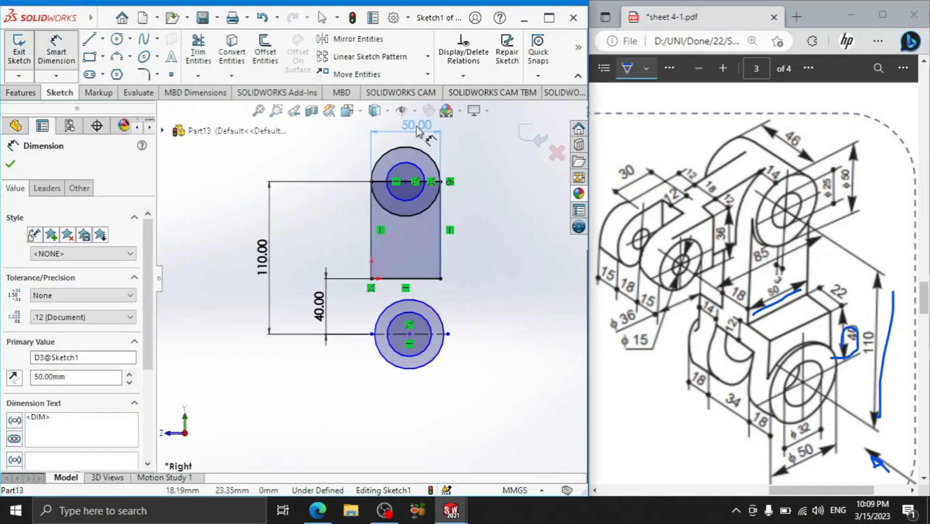
key("Escape")
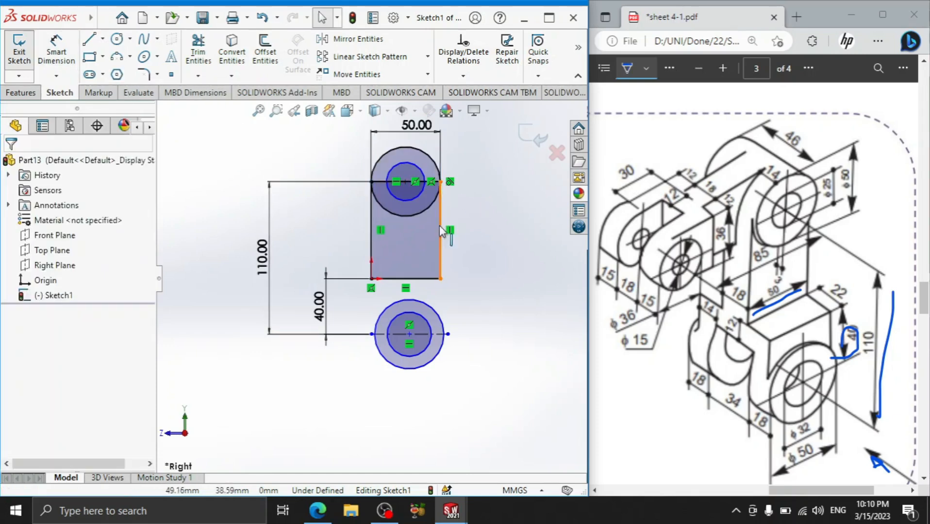
Add a vertical relation between the centre point of the upper circles and the centre point of the lower circles
left_click(408, 182)
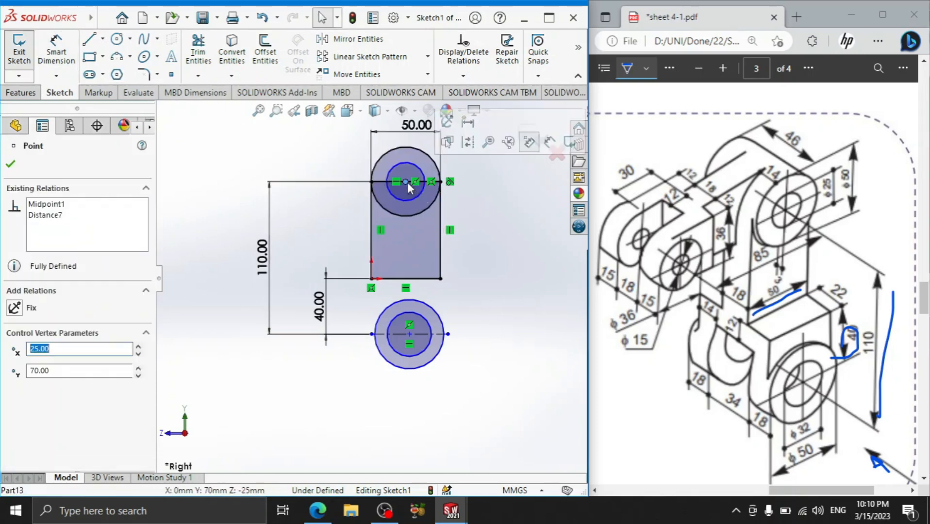
left_click(410, 334, "ctrl")
left_click(13, 324)
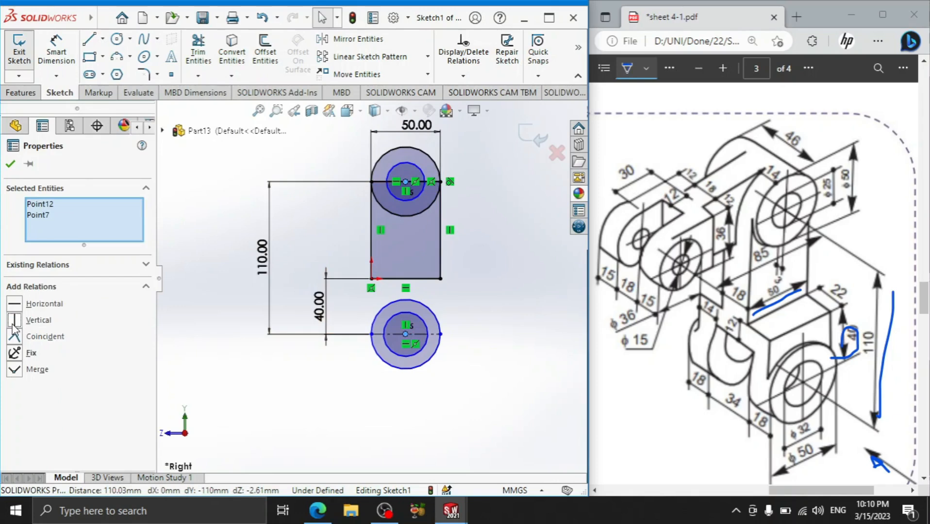
Draw a 40 mm vertical line from the rectangle's lower-left corner down to the left end of the lower centerline
scroll(488, 393, "down", 2)
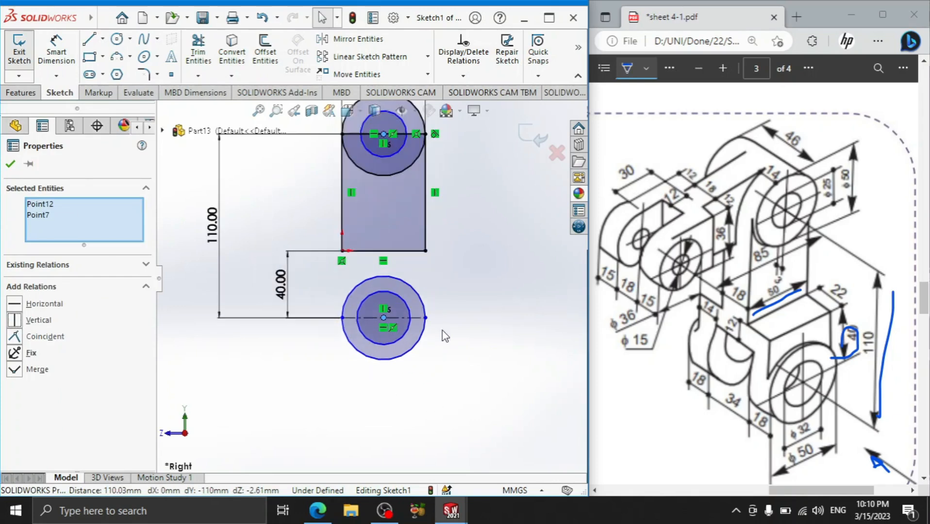
left_click(89, 39)
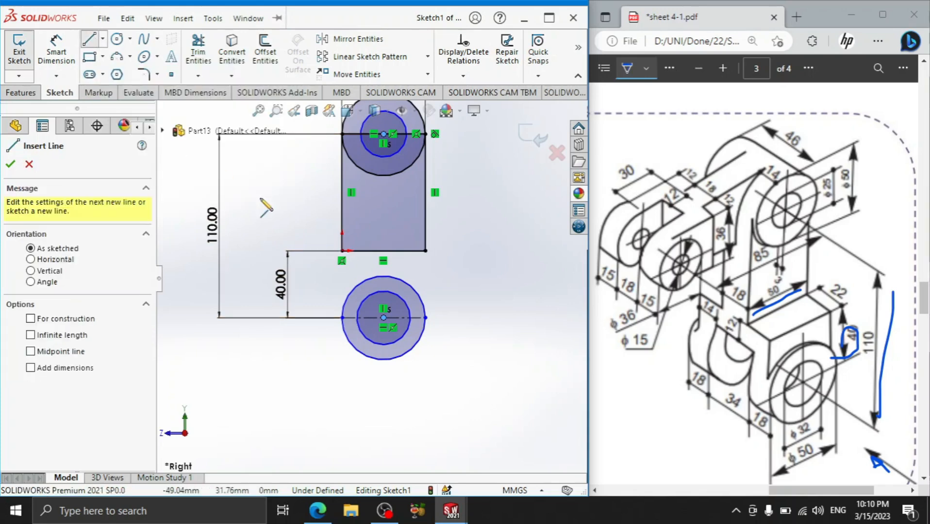
left_click(341, 253)
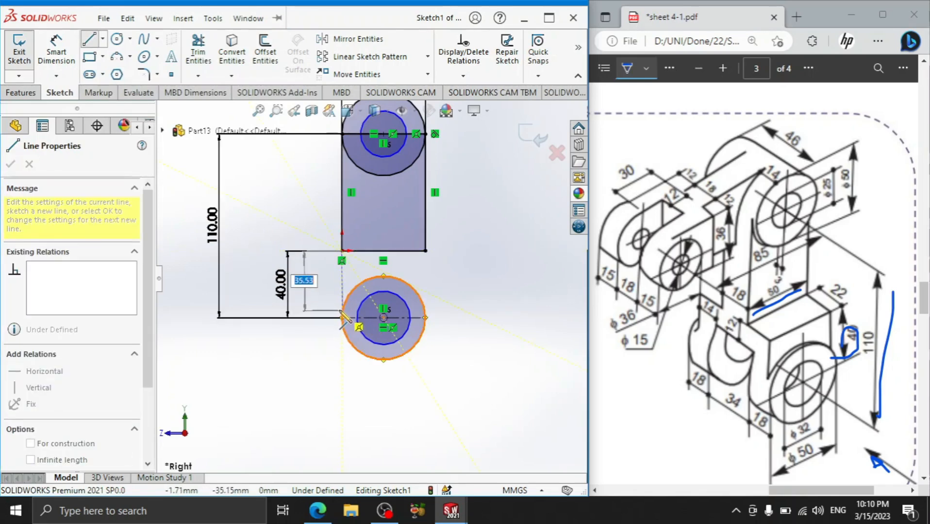
type("40")
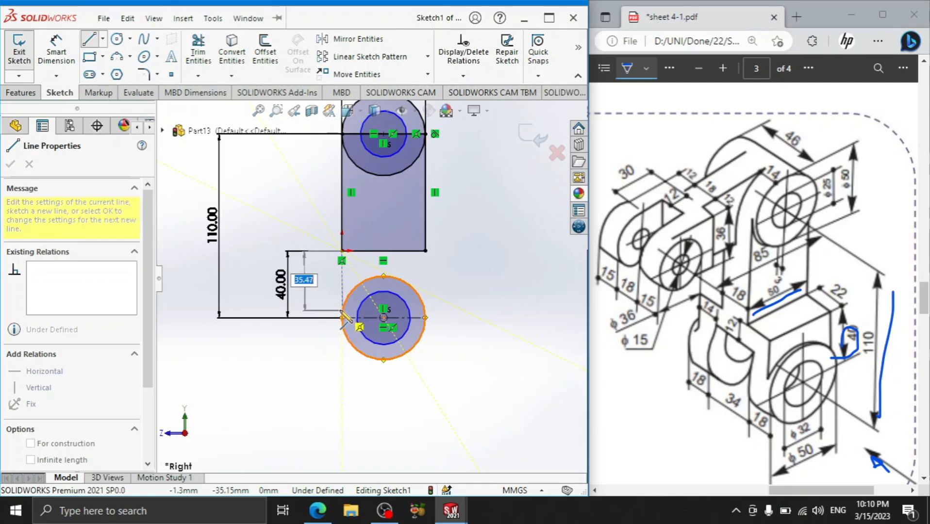
key("Return")
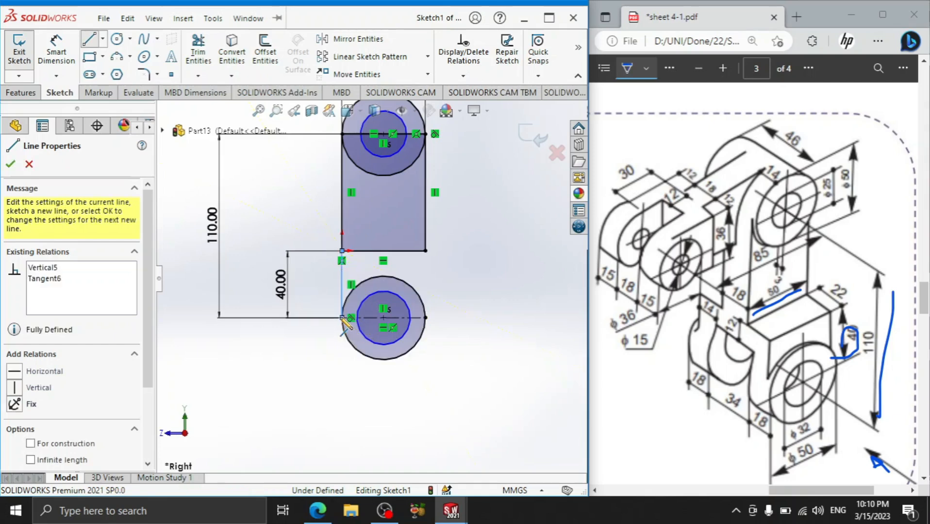
right_click(451, 285)
left_click(454, 287)
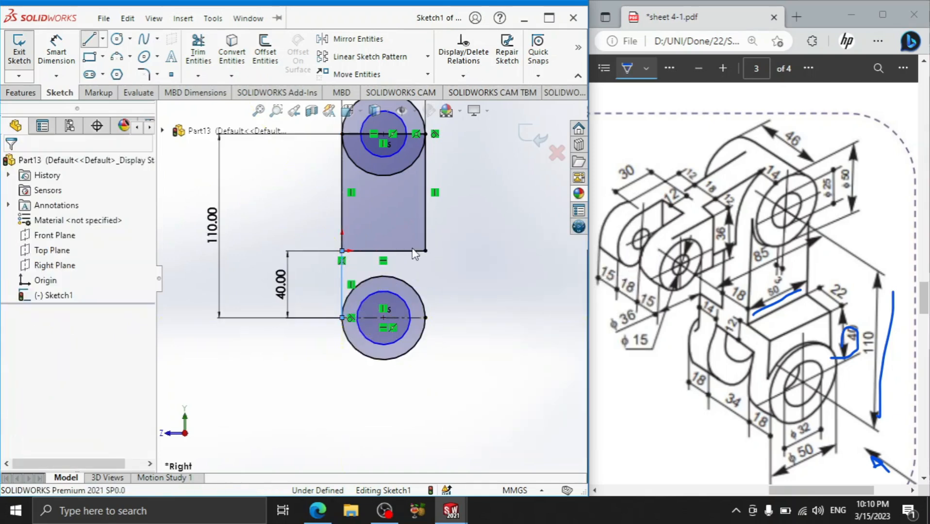
Draw a vertical line from the rectangle's lower-right corner down to the right end of the lower centerline
left_click(89, 39)
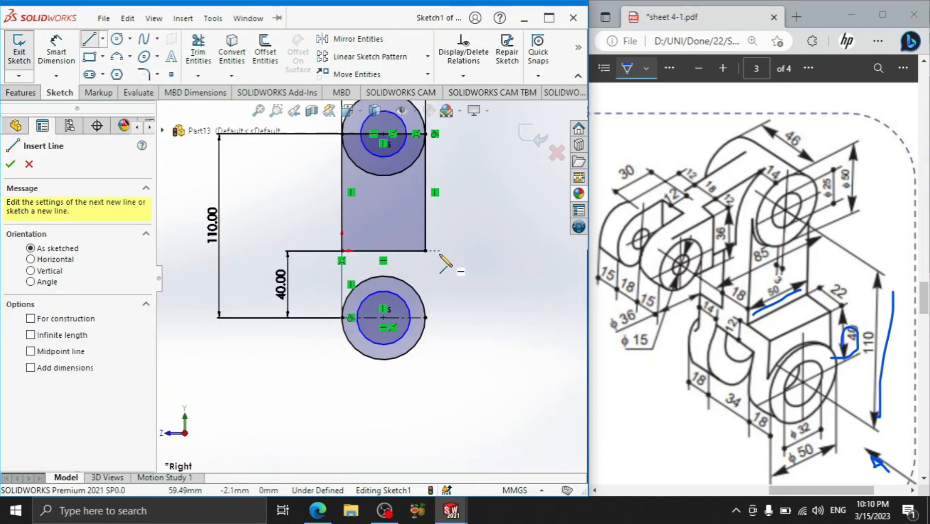
left_click(426, 251)
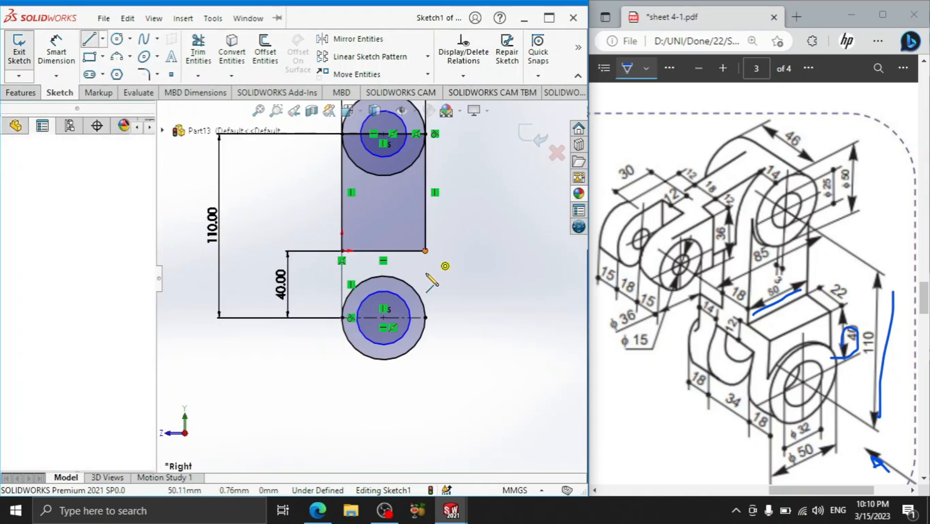
left_click(427, 318)
right_click(474, 262)
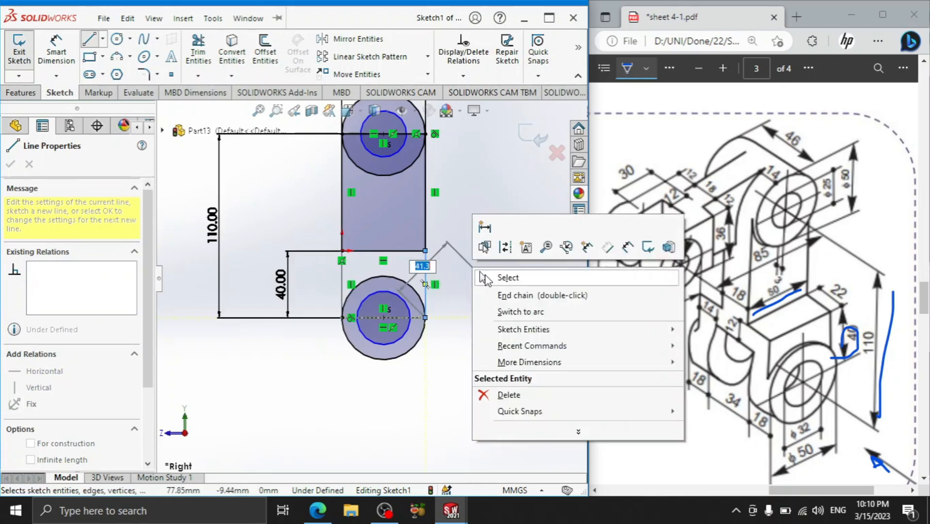
left_click(491, 277)
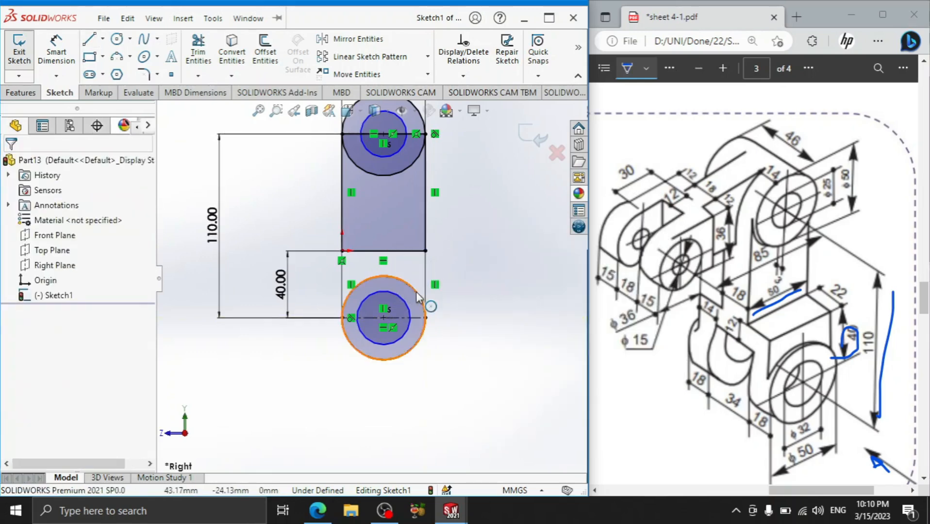
Delete the rectangle's top edge that crosses the upper circles
scroll(382, 169, "down", 2)
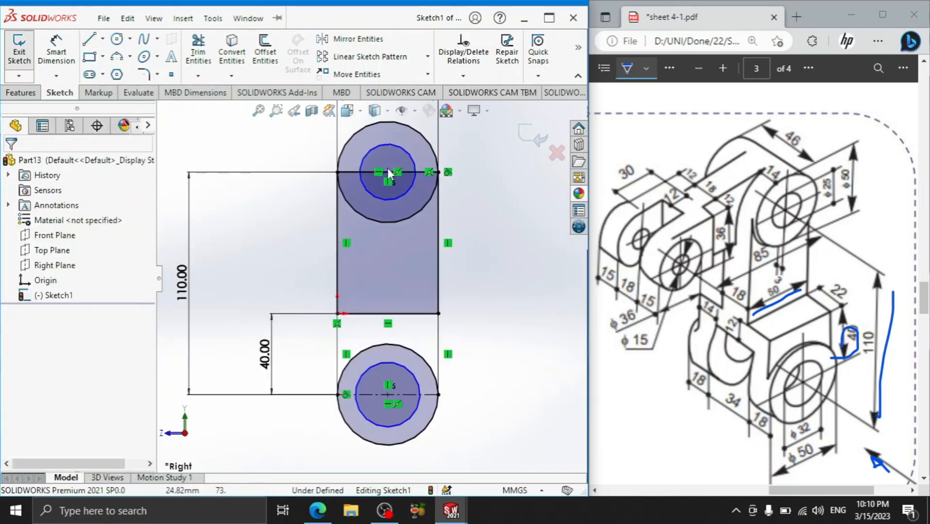
left_click(406, 173)
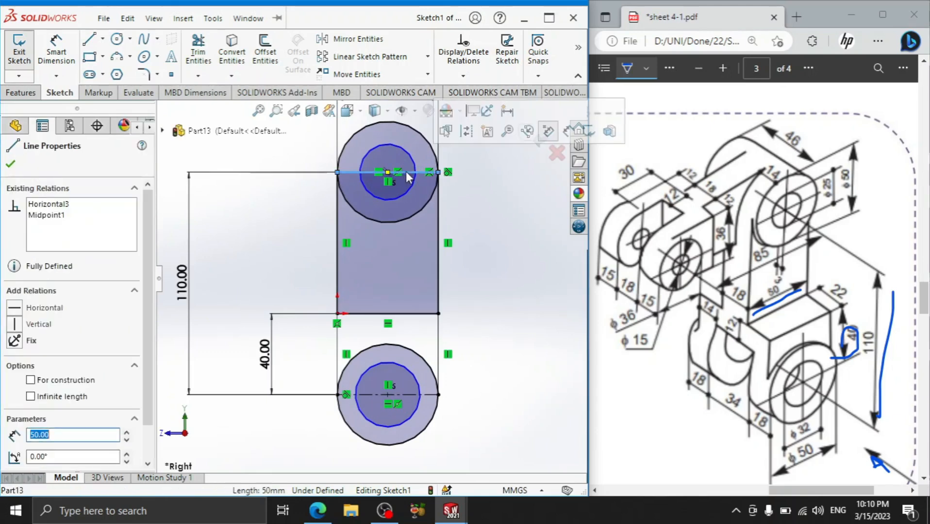
key("Delete")
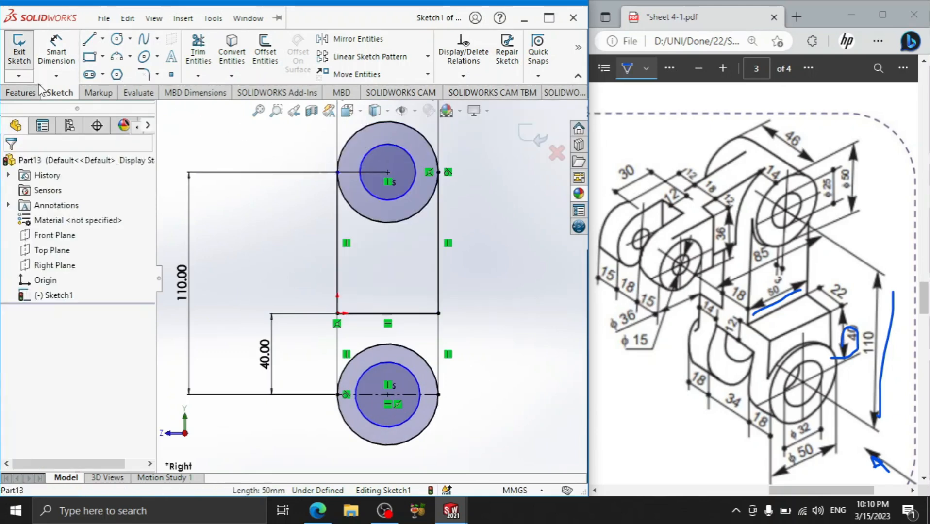
Extrude the region between the upper circle and the rectangle's bottom edge by 18 mm using the Mid Plane end condition
left_click(20, 92)
left_click(34, 55)
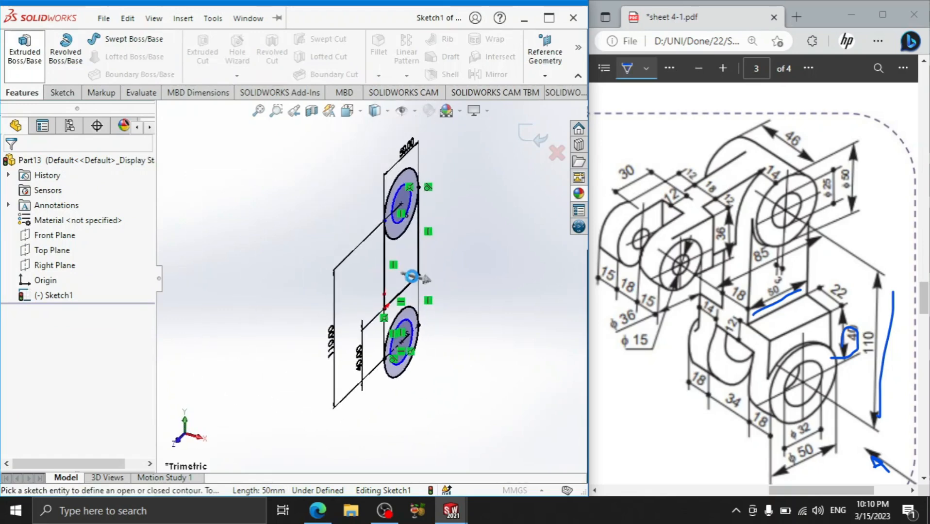
left_click(410, 270)
left_click(68, 247)
left_click(63, 304)
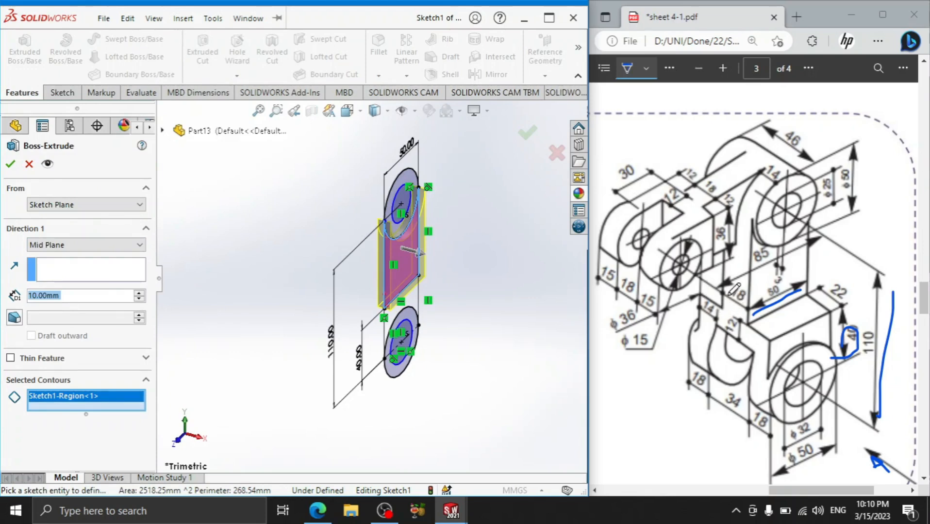
type("18")
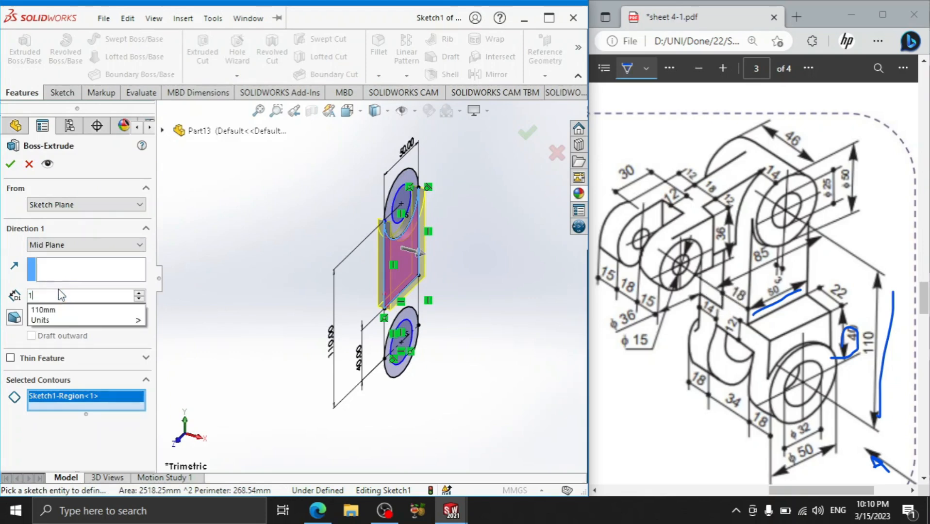
key("Return")
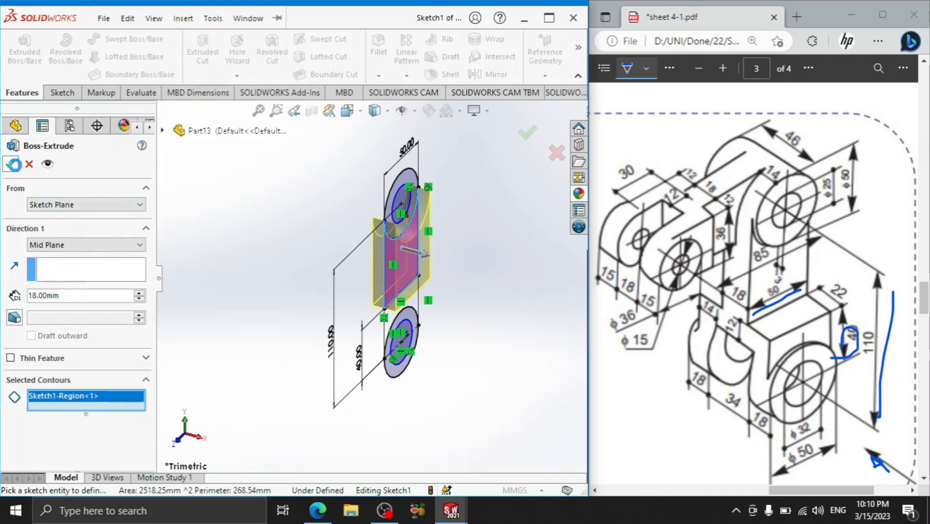
left_click(10, 163)
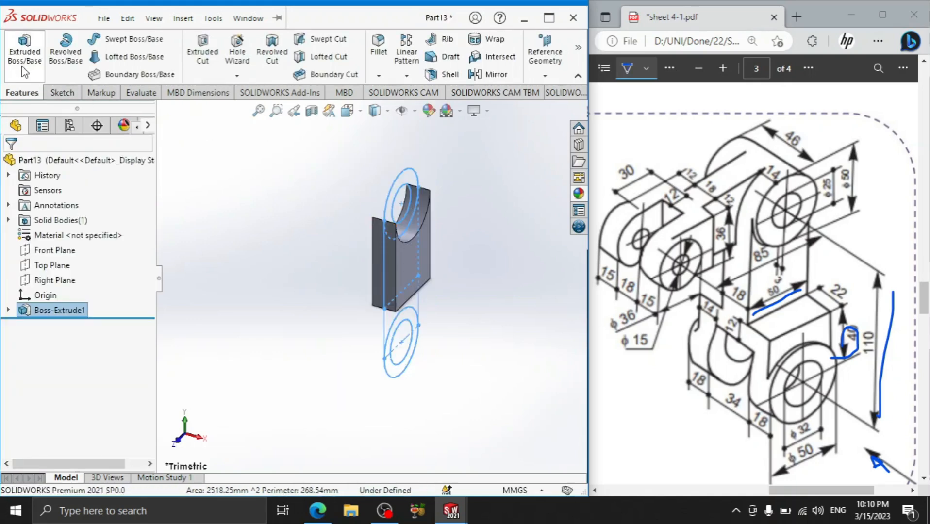
Start a boss extrusion of the upper ring region from the existing sketch, with a blind Direction 1 depth of 9+3 mm
left_click(25, 48)
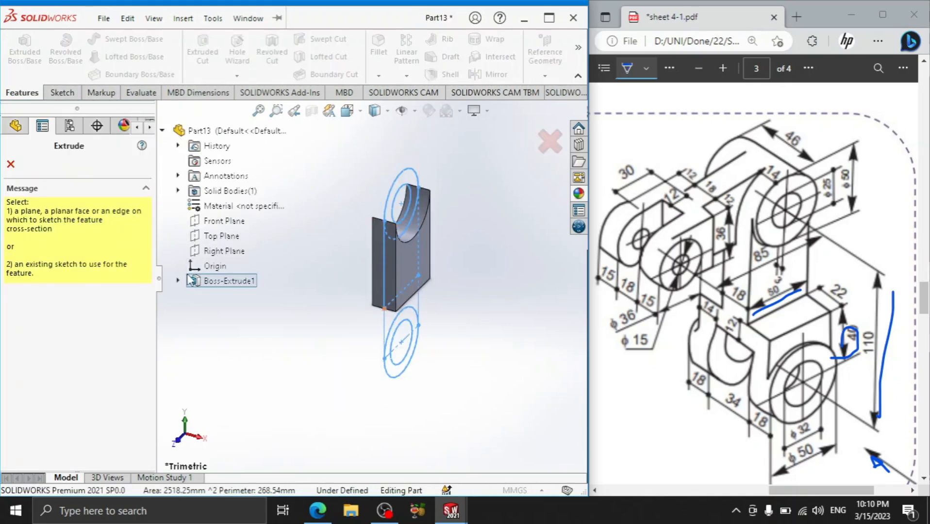
left_click(178, 280)
left_click(231, 296)
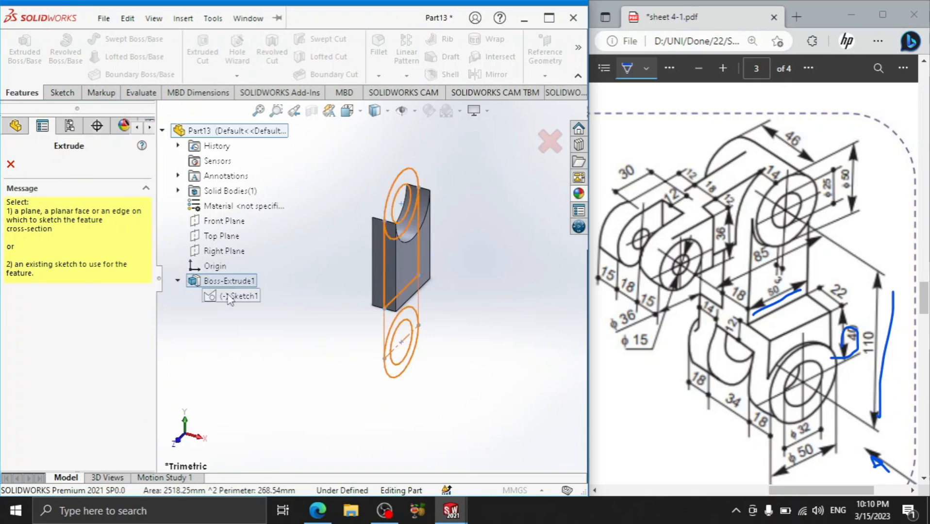
left_click(406, 179)
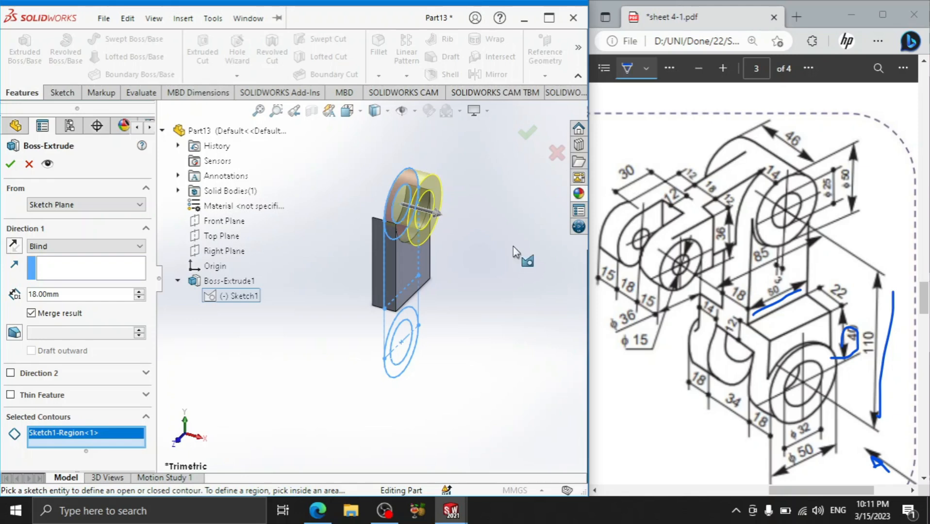
double_click(68, 291)
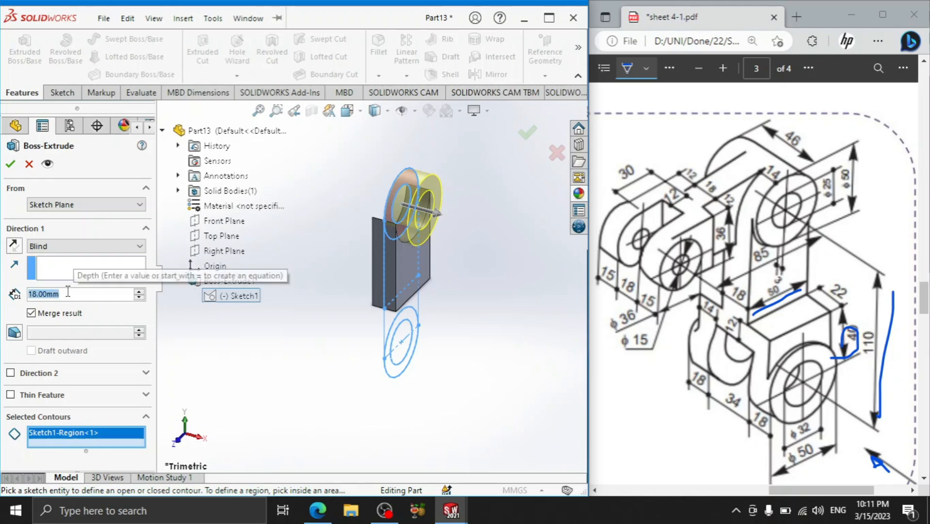
type("9+3")
key("Return")
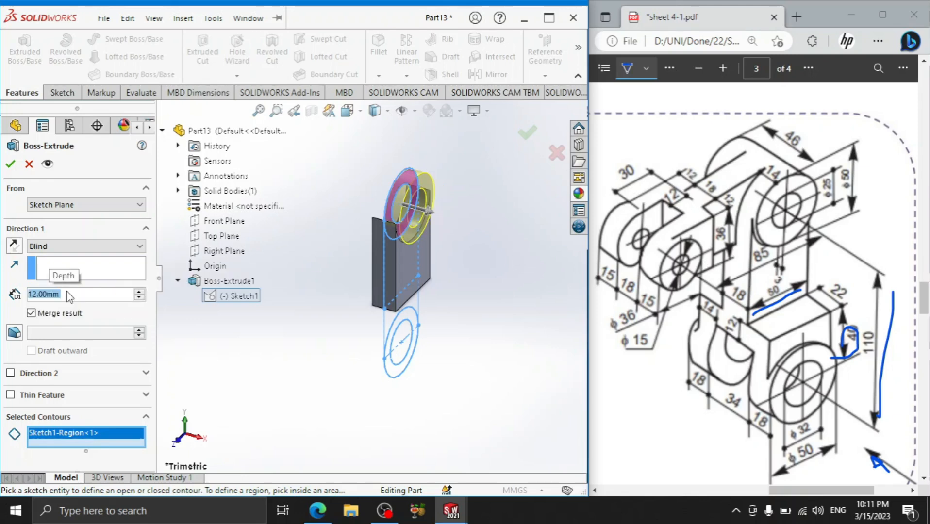
Enable Direction 2 for the upper ring with a blind depth of 46-9-3 mm and complete the extrusion
left_click(11, 373)
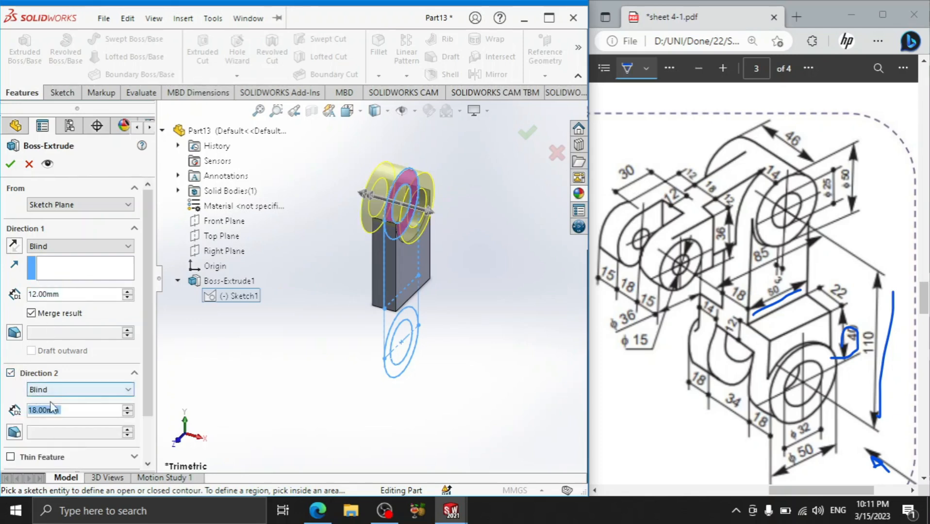
type("46")
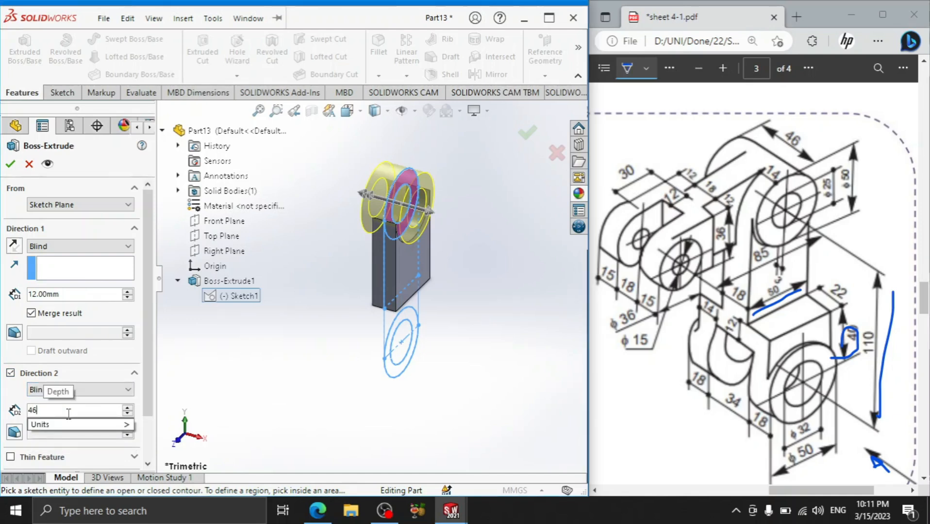
type("-12")
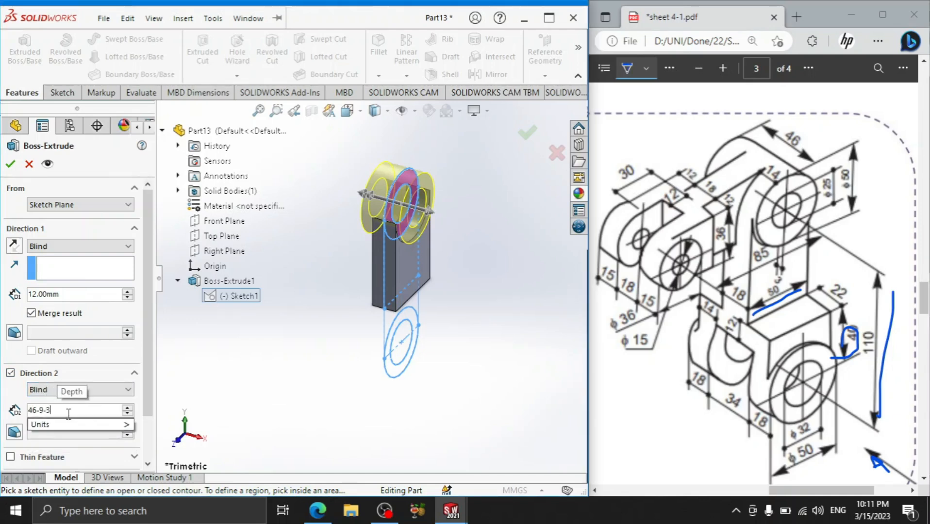
key("Return")
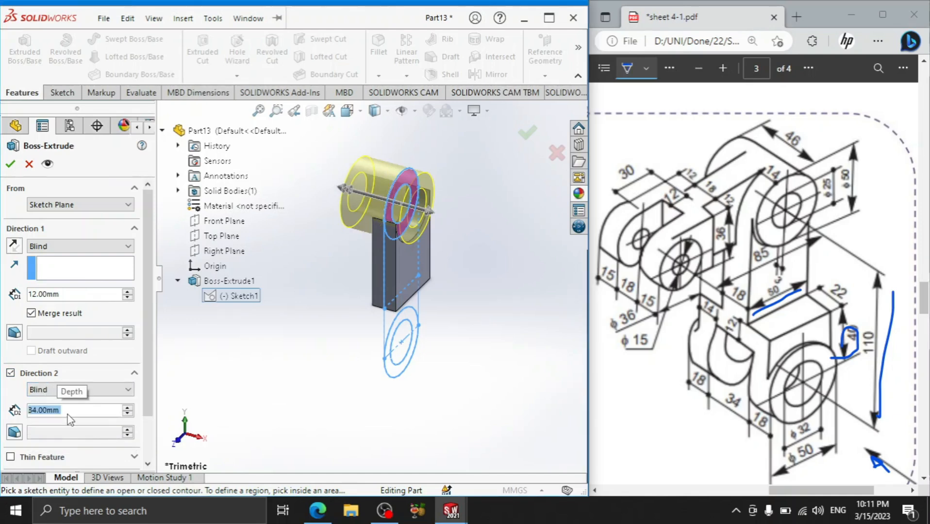
left_click(12, 165)
left_click(457, 303)
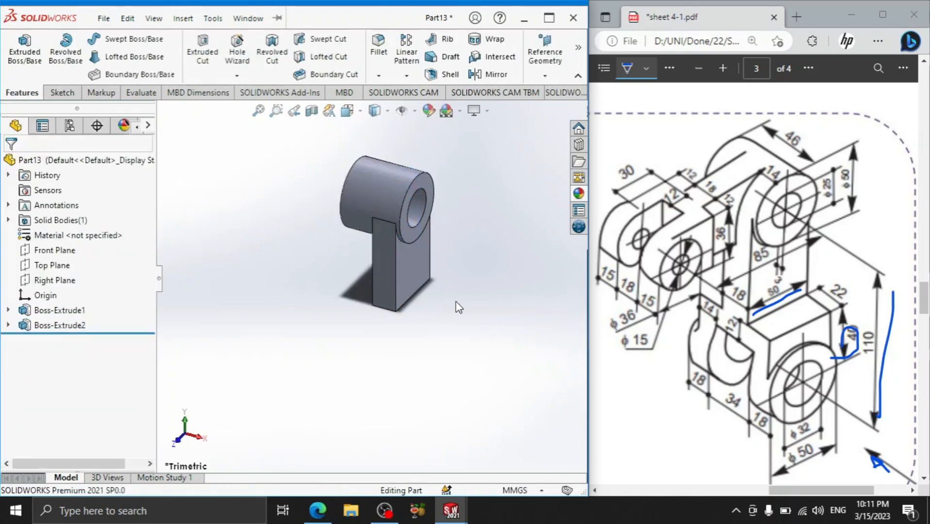
Extrude the existing sketch's region between the rectangle's bottom edge and the lower circle by 14+14+34 mm, using Mid Plane
left_click(24, 48)
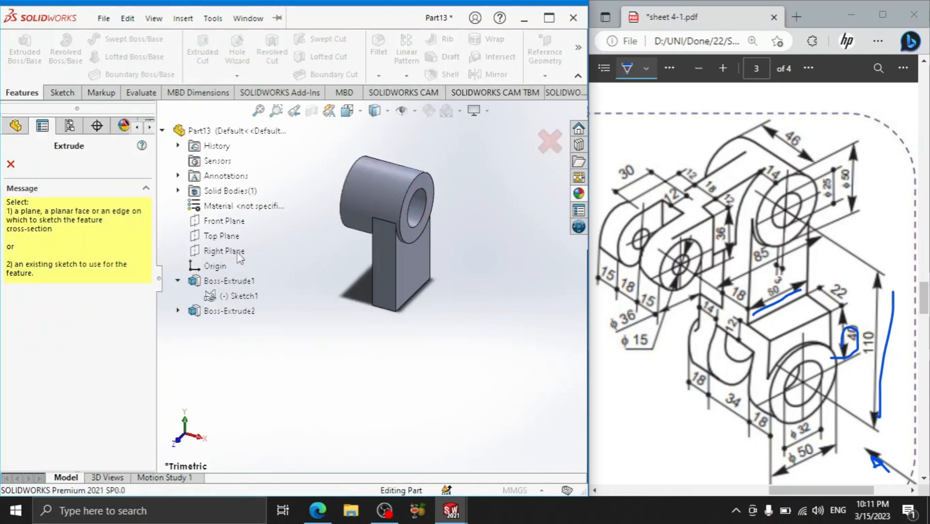
left_click(235, 295)
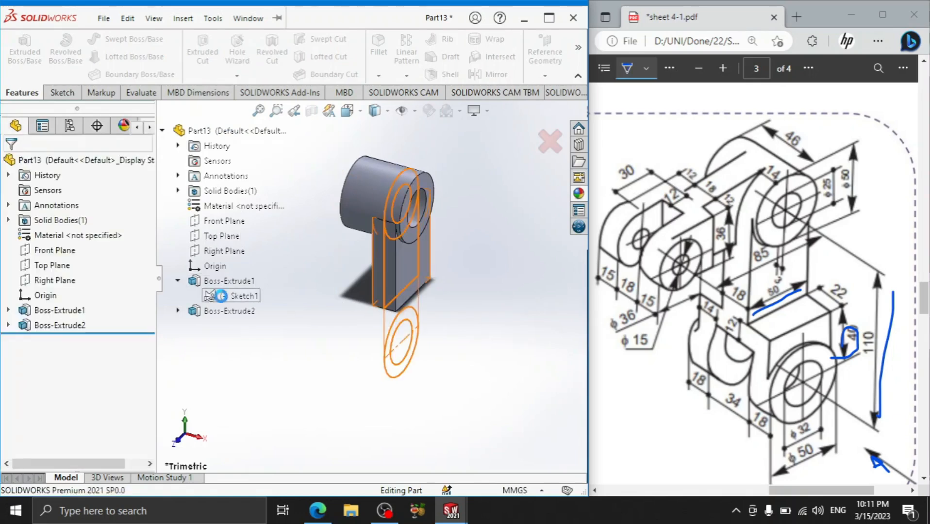
left_click(393, 328)
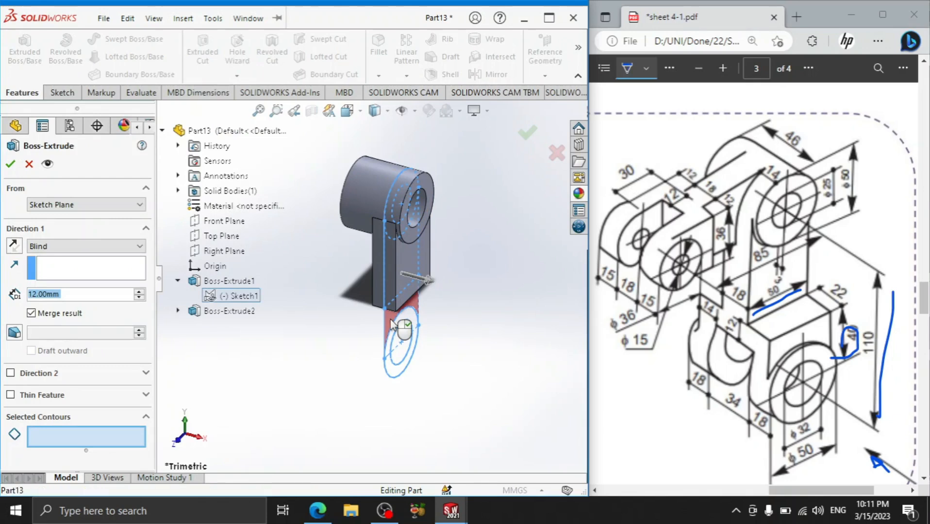
left_click(392, 327)
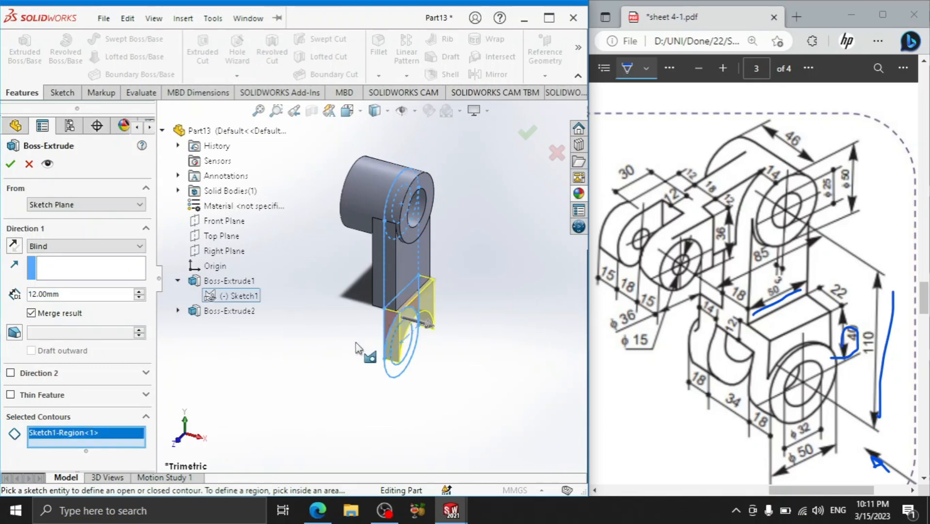
left_click(97, 246)
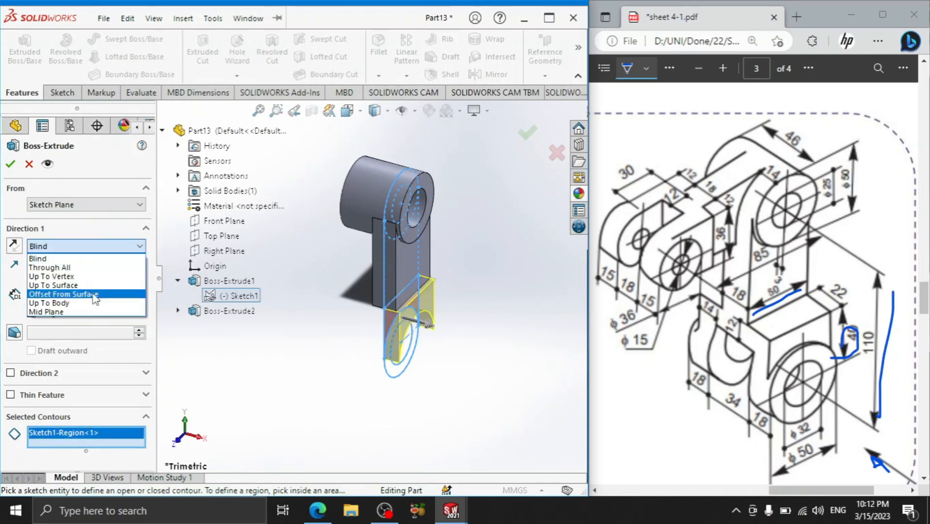
left_click(86, 321)
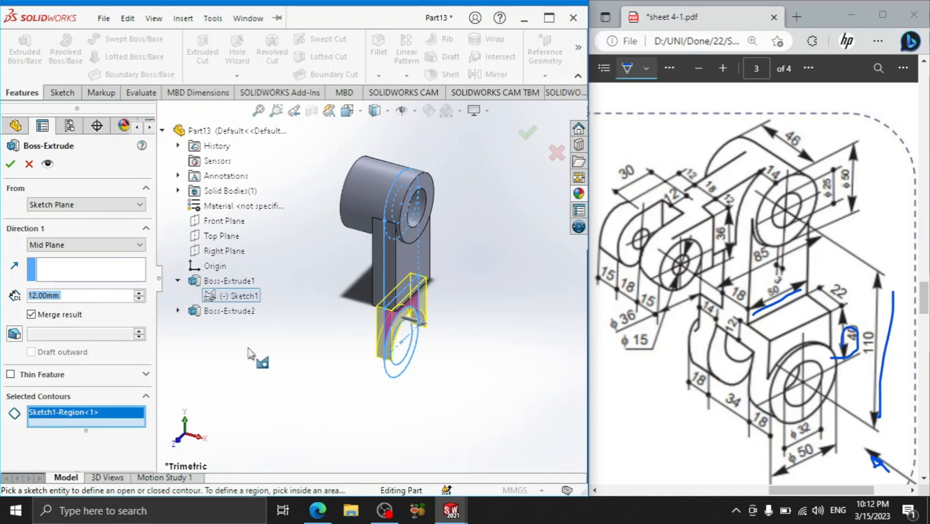
type("14+")
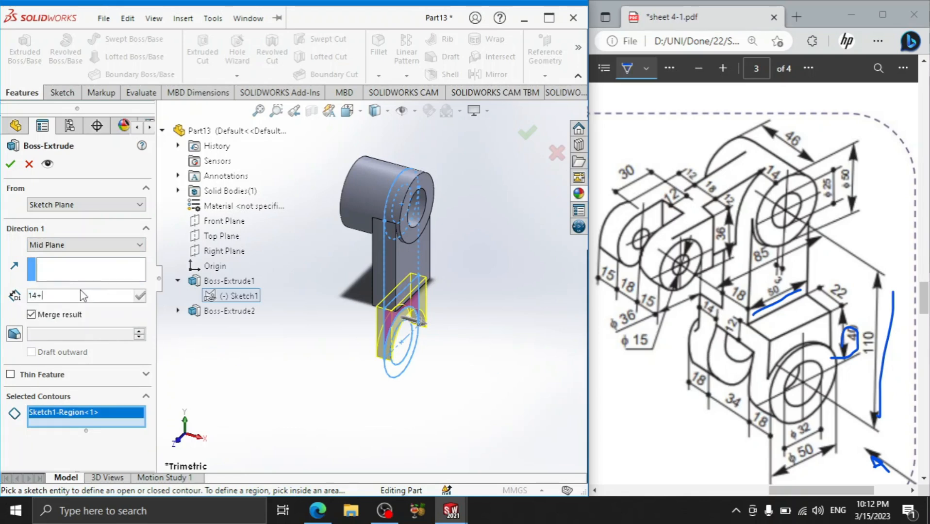
type("14+34")
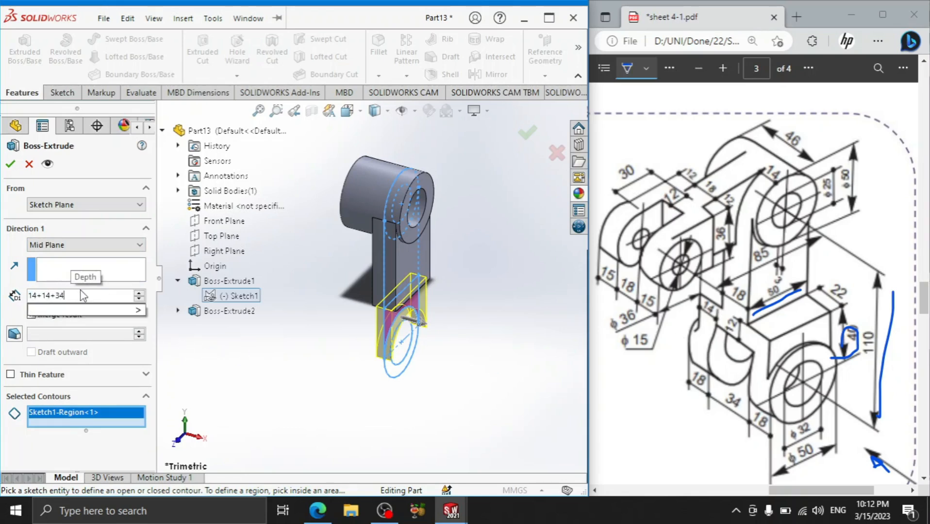
key("Return")
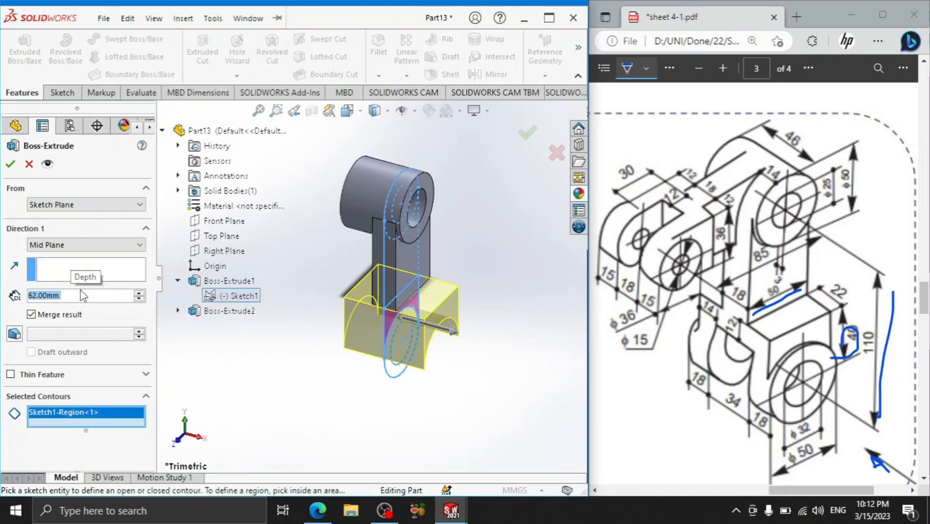
left_click(10, 165)
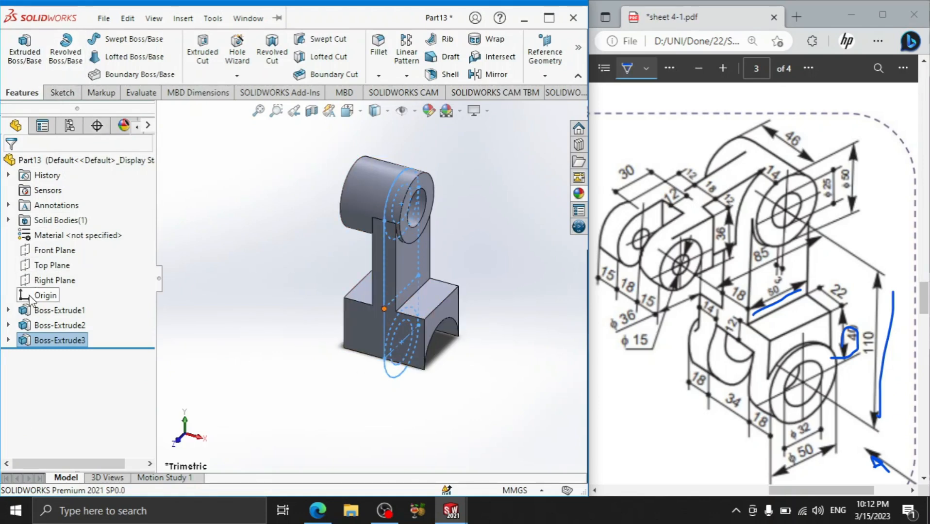
left_click(8, 340)
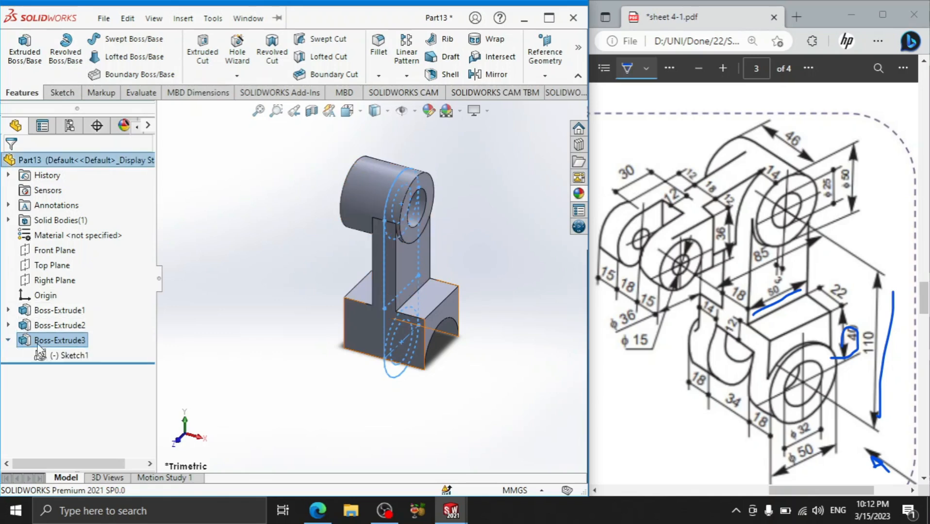
left_click(64, 356)
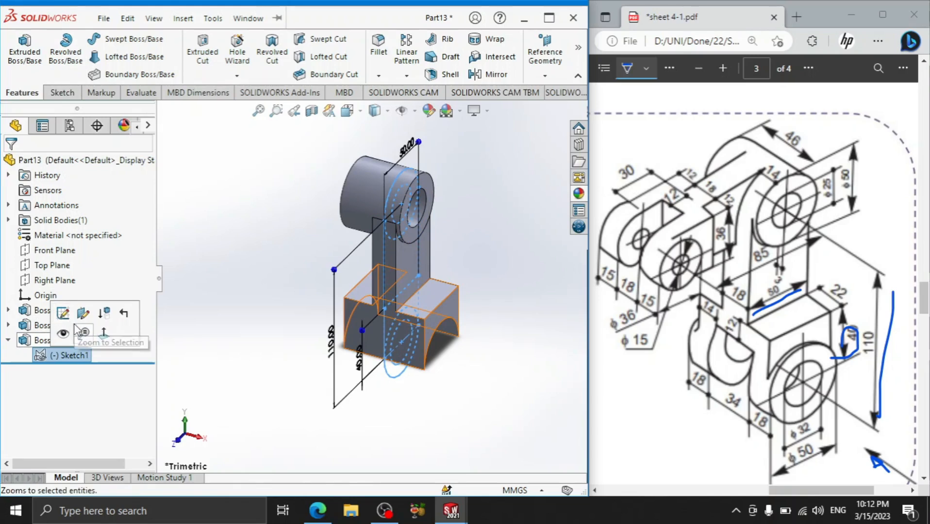
left_click(333, 347)
Start a boss extrusion from the existing sketch and select the regions that form the complete lower ring
left_click(25, 51)
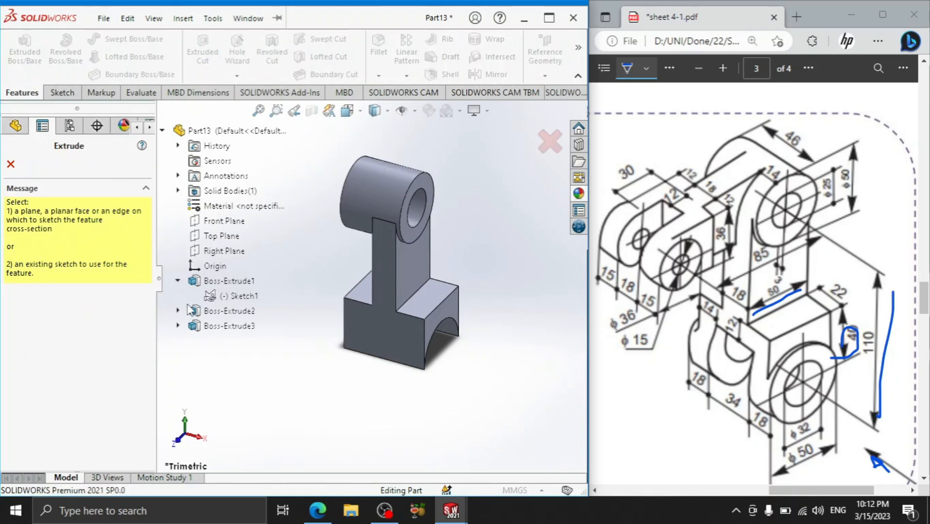
left_click(215, 295)
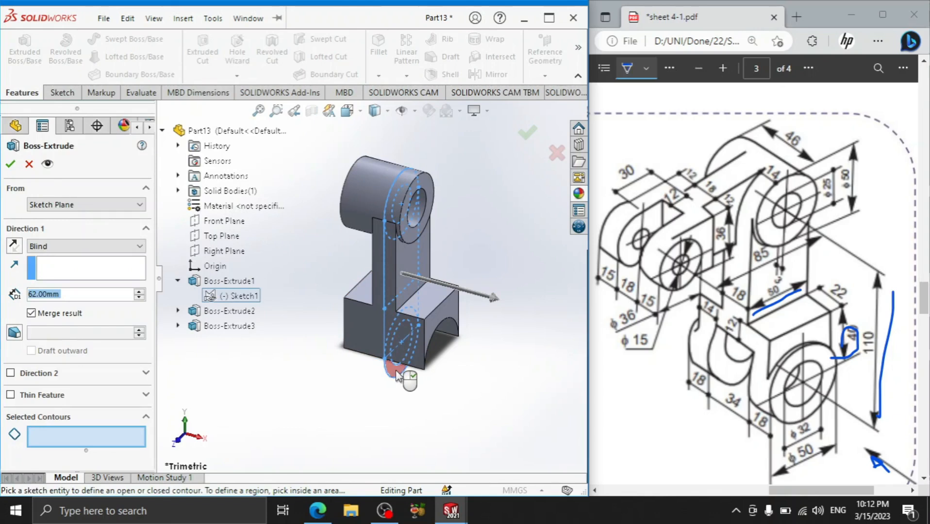
left_click(397, 372)
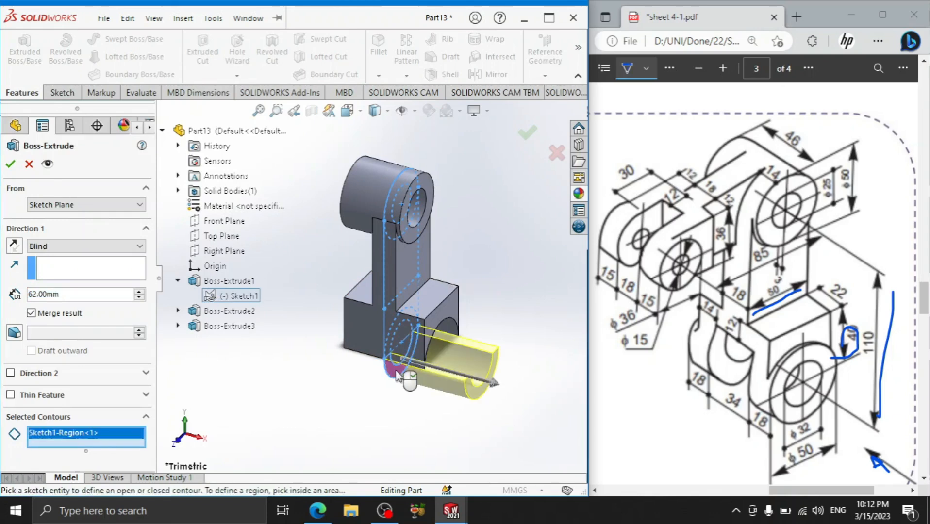
left_click(387, 344)
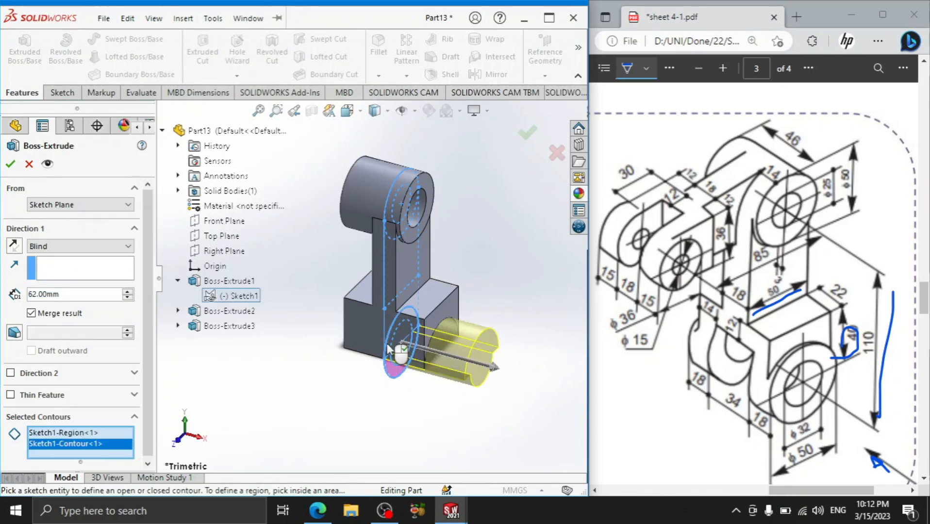
left_click(395, 378)
scroll(459, 365, "down", 3)
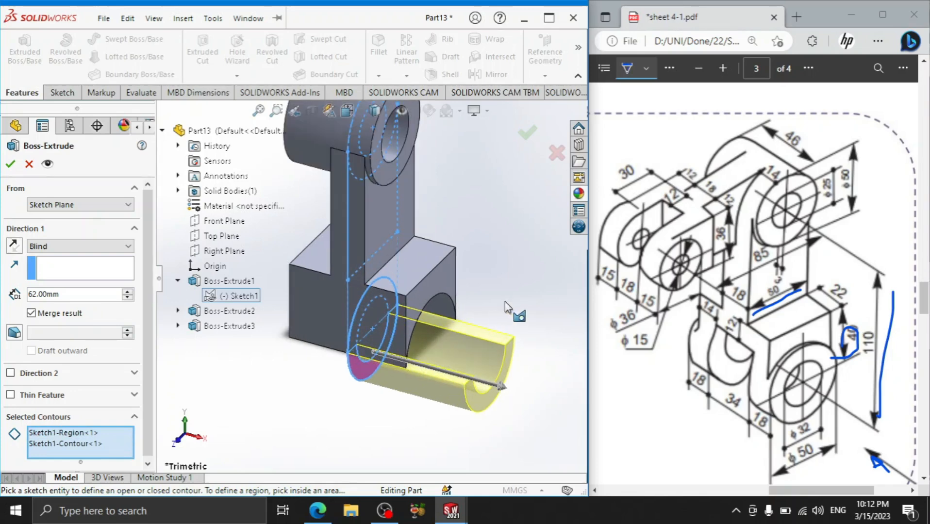
middle_click_drag(505, 301, 448, 271)
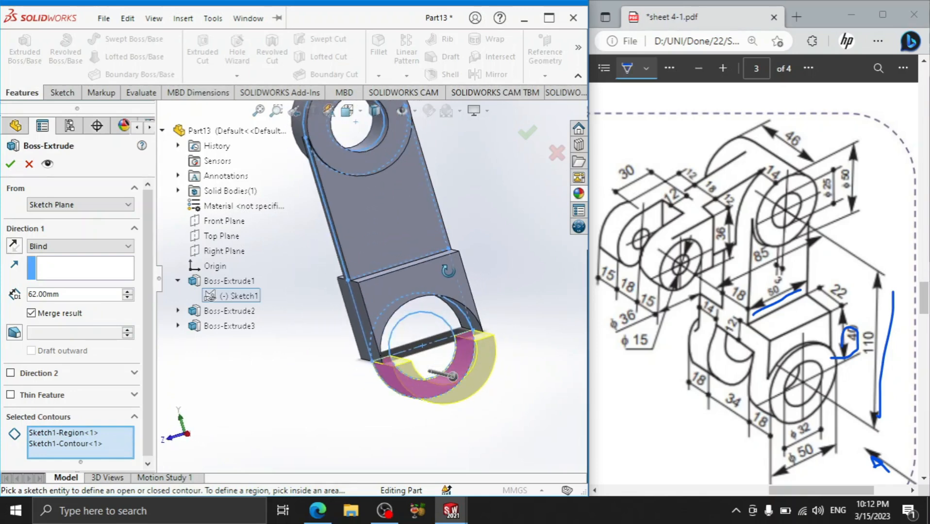
left_click(458, 327)
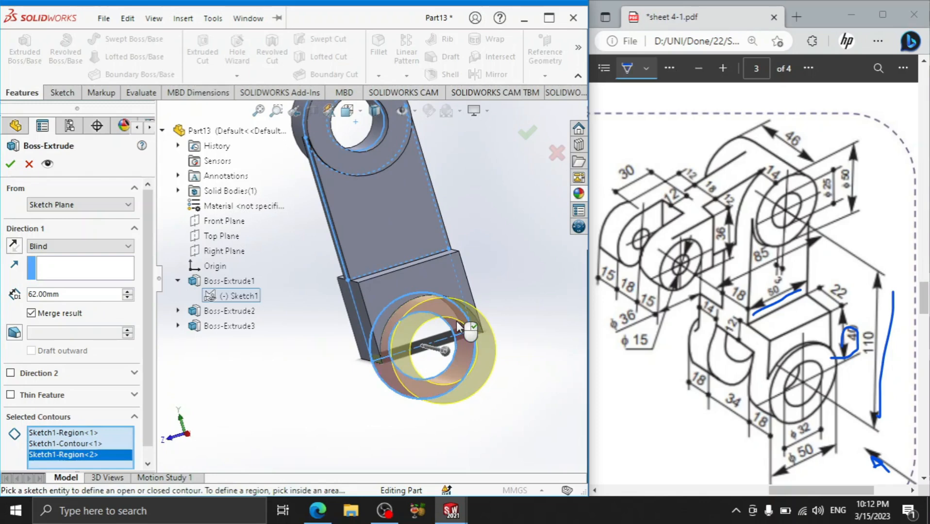
middle_click_drag(304, 357, 382, 345)
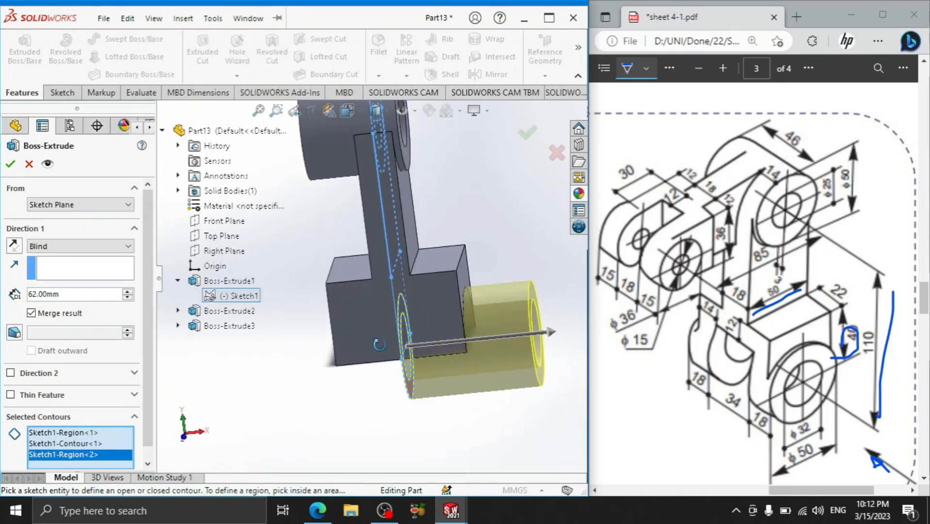
Set the lower ring's depth to 18+18+34 mm with the Mid Plane end condition and complete the extrusion
type("18+18+")
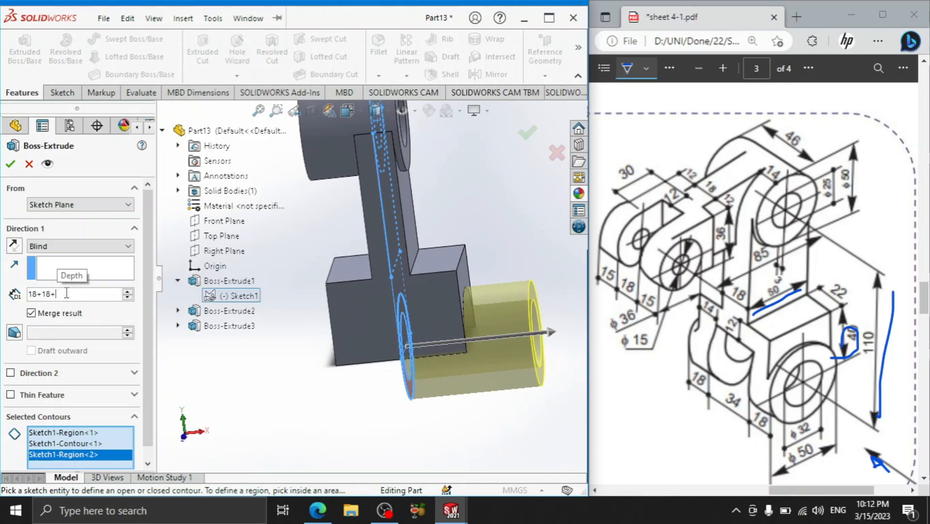
type("34")
key("Return")
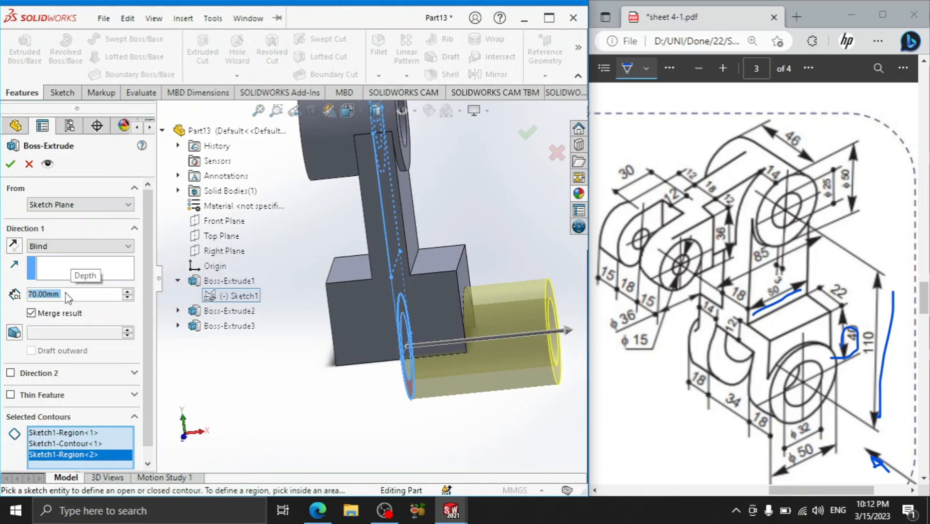
left_click(78, 246)
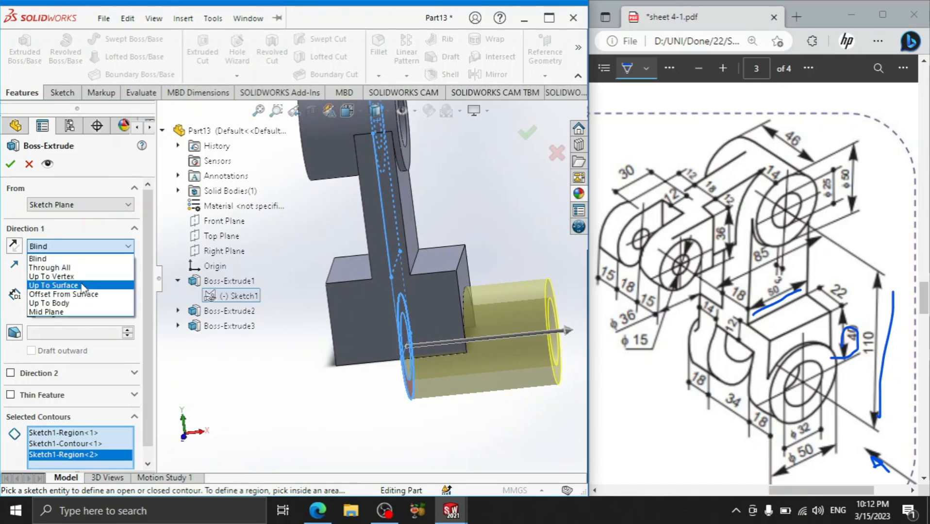
left_click(78, 315)
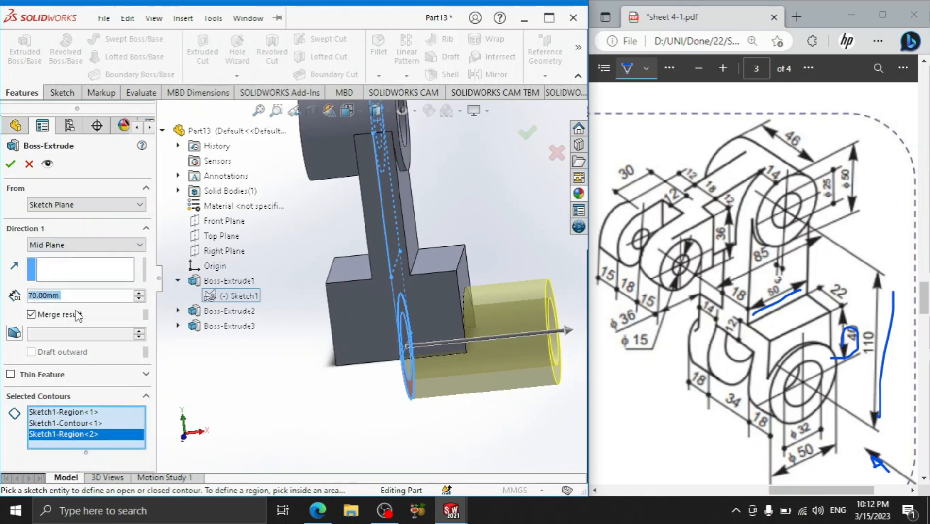
left_click(11, 164)
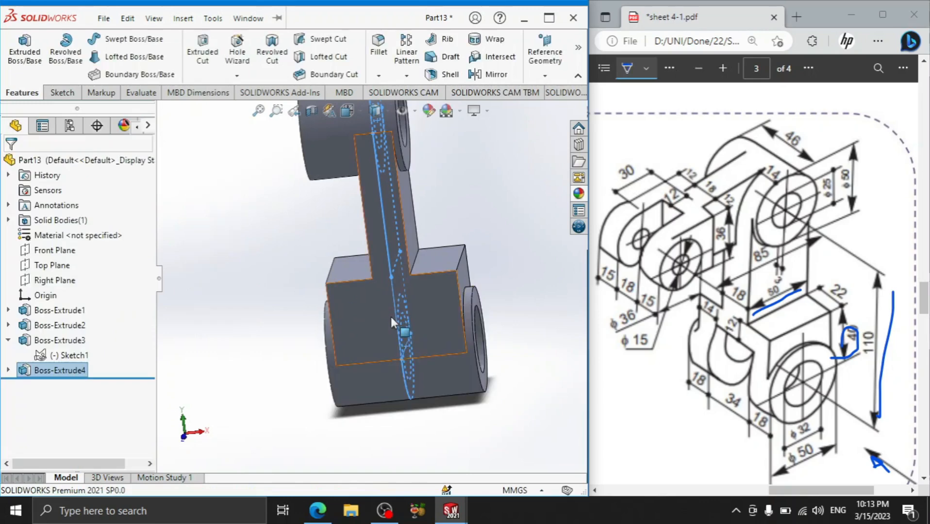
Sketch a corner rectangle on the block's front face, starting about 9 mm below its top edge and extending past the ring's bottom
left_click(433, 344)
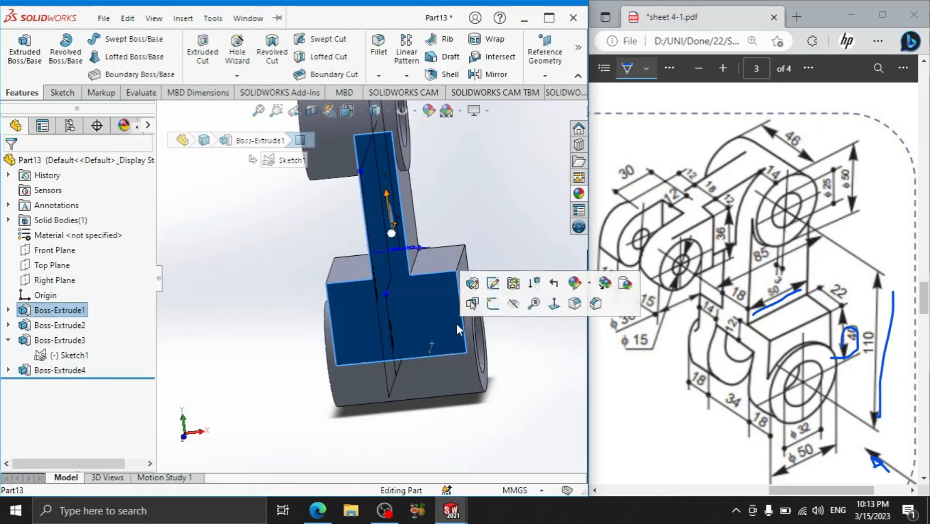
left_click(493, 309)
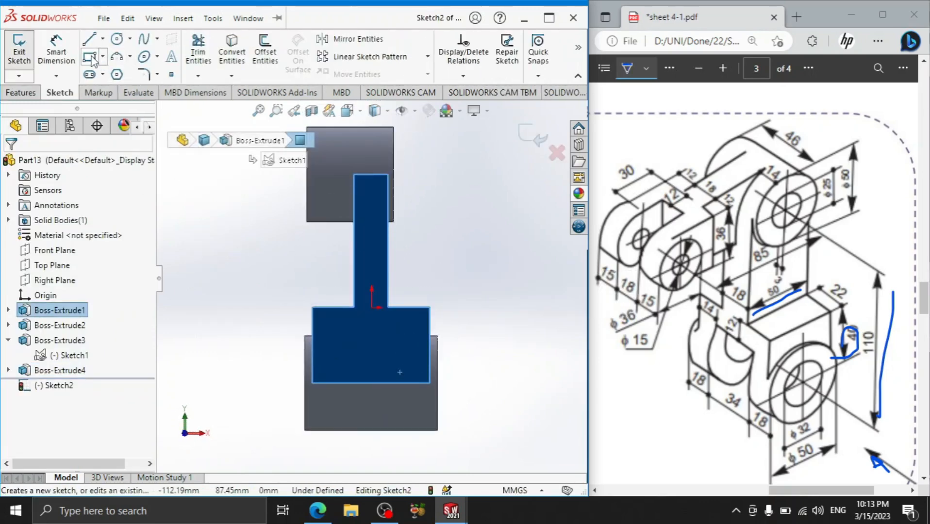
left_click(90, 56)
left_click(339, 325)
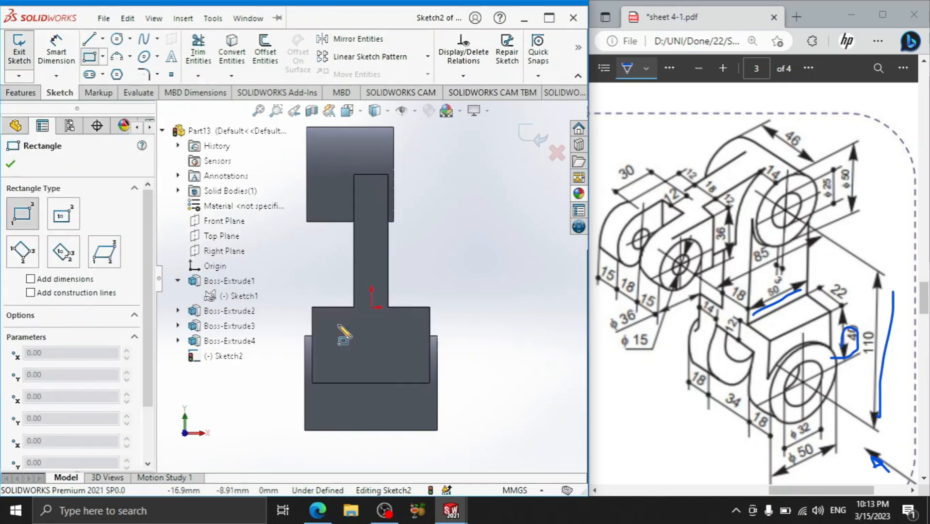
left_click(407, 443)
right_click(464, 332)
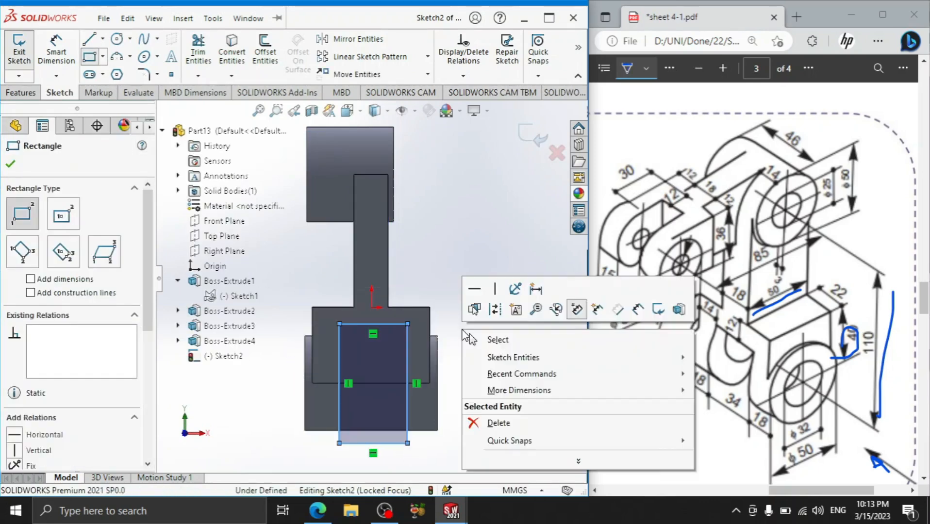
left_click(520, 342)
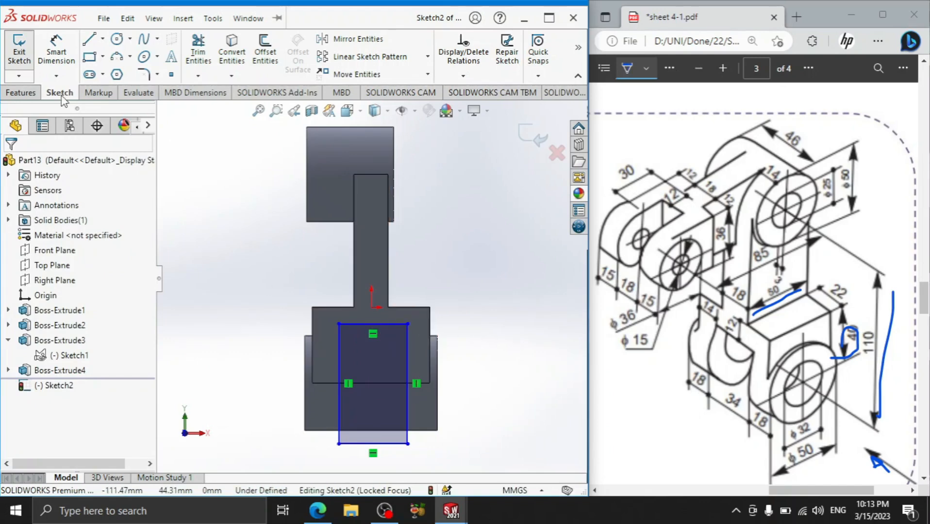
Dimension the rectangle's top edge to a width of 34 mm
left_click(55, 40)
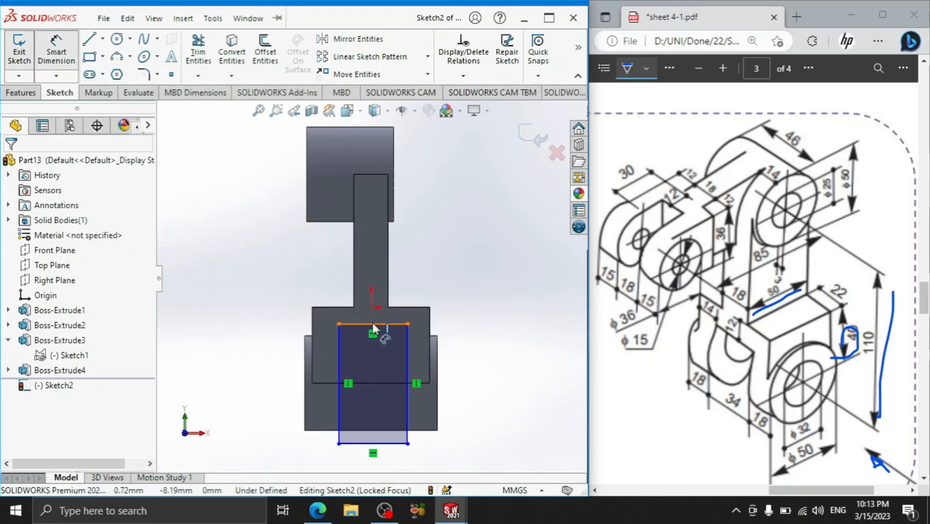
left_click(372, 324)
left_click(373, 288)
type("34")
key("Return")
Dimension the rectangle's top edge 12 mm below the block's top edge
left_click(396, 310)
left_click(391, 323)
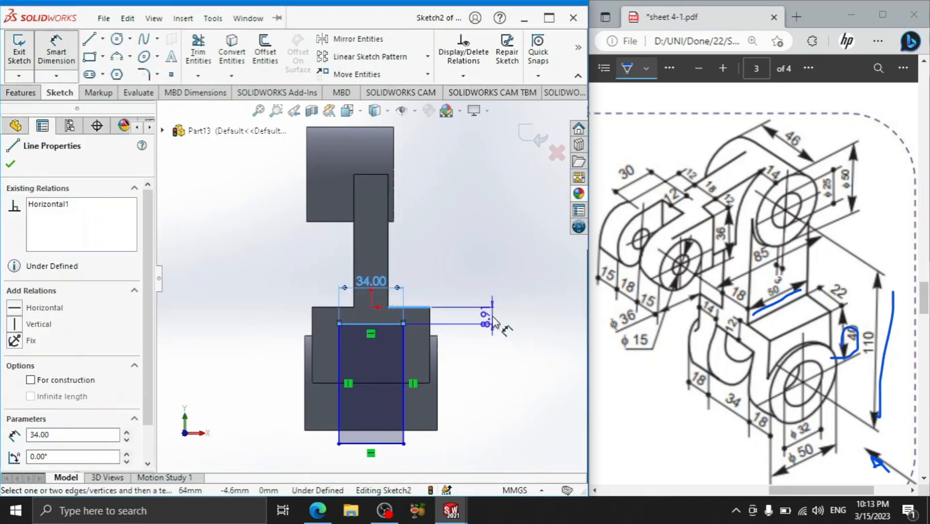
left_click(489, 318)
type("12")
key("Return")
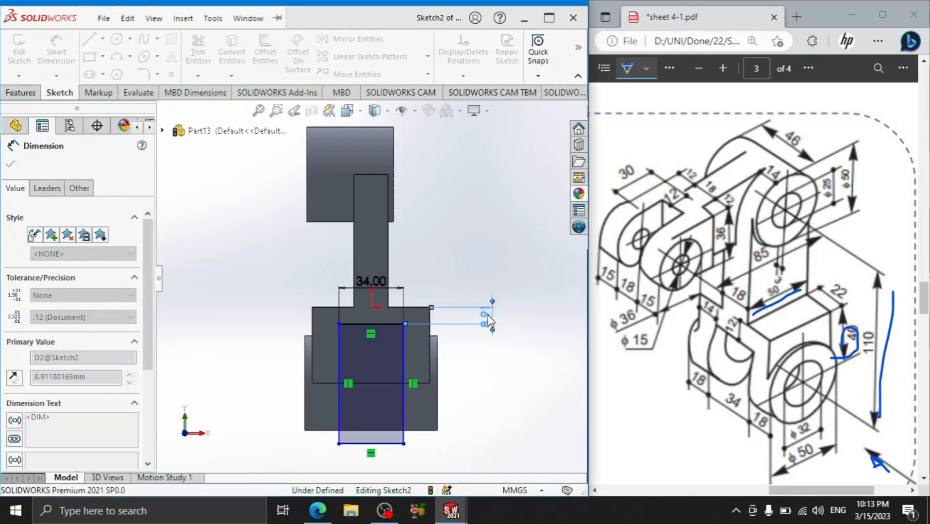
Dimension the rectangle's left edge 14 mm from the block's left edge
left_click(339, 350)
left_click(312, 344)
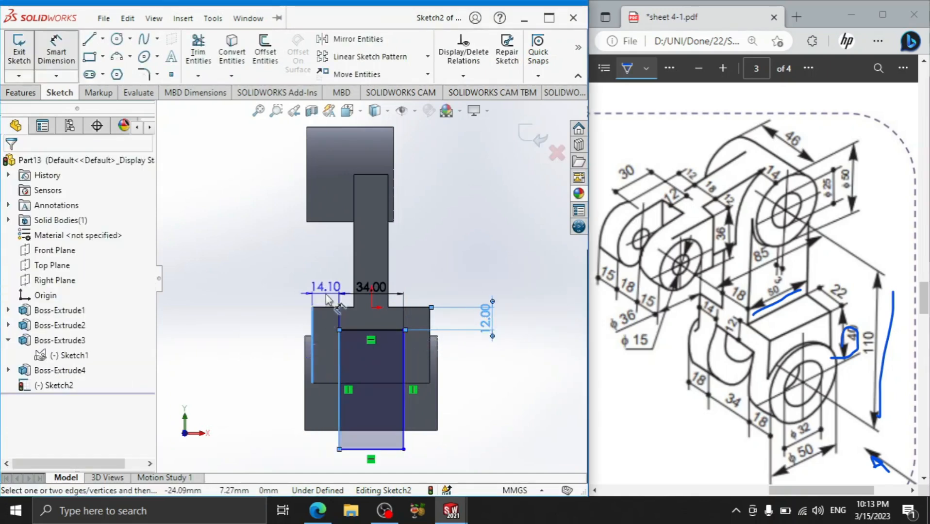
left_click(328, 296)
key("Return")
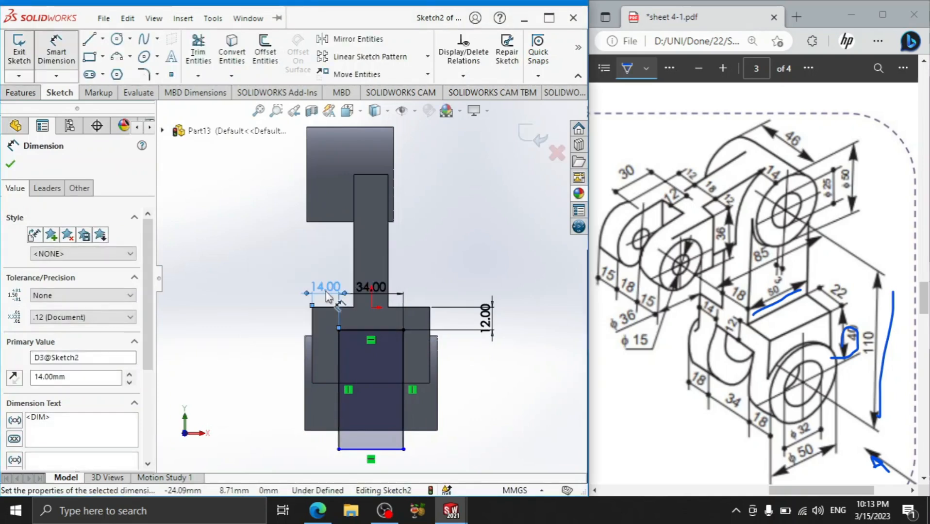
Cut-extrude the 34 mm wide rectangle through the lower block and ring to a blind depth of 275 mm
left_click(10, 165)
left_click(22, 92)
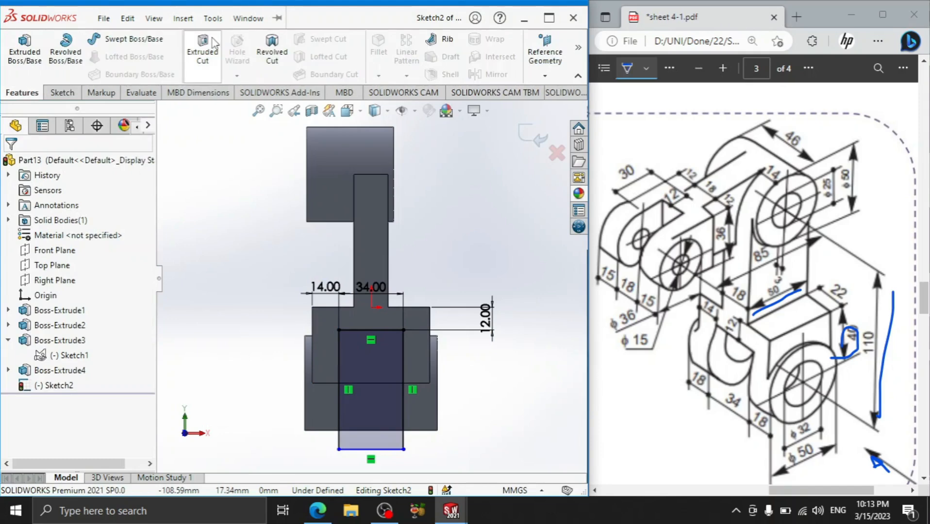
left_click(203, 46)
left_click_drag(416, 328, 451, 220)
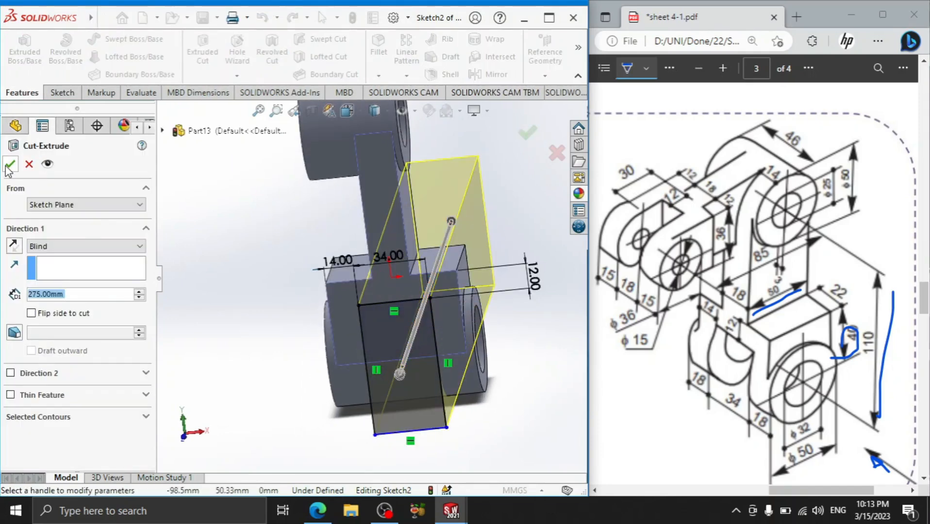
left_click(11, 164)
middle_click_drag(548, 349, 248, 383)
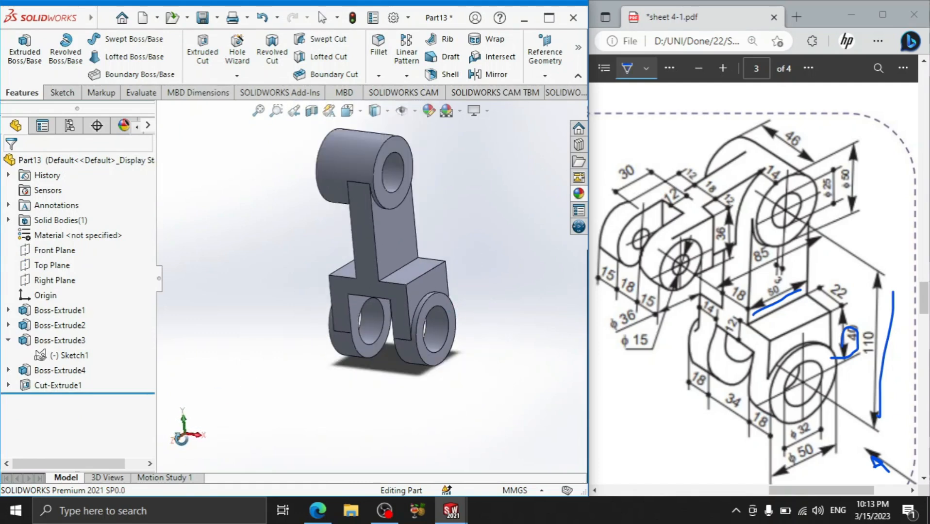
left_click(62, 92)
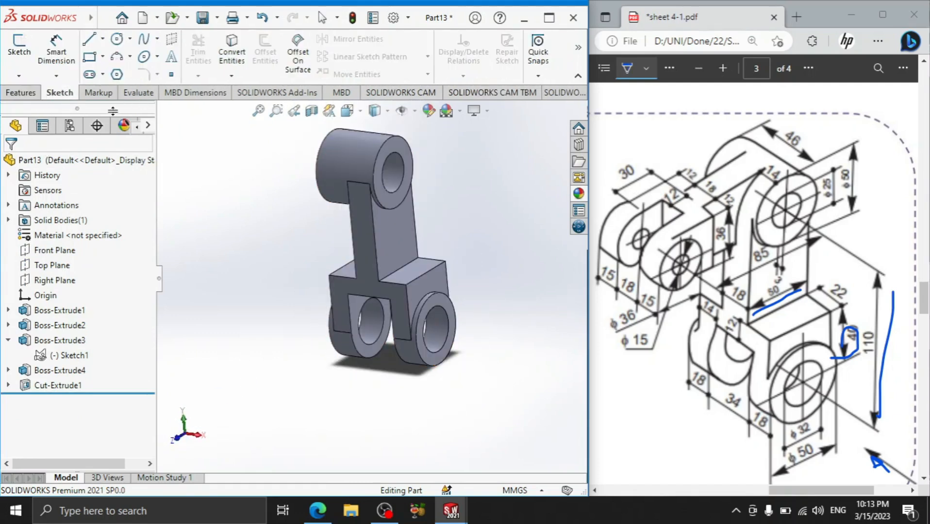
left_click(19, 48)
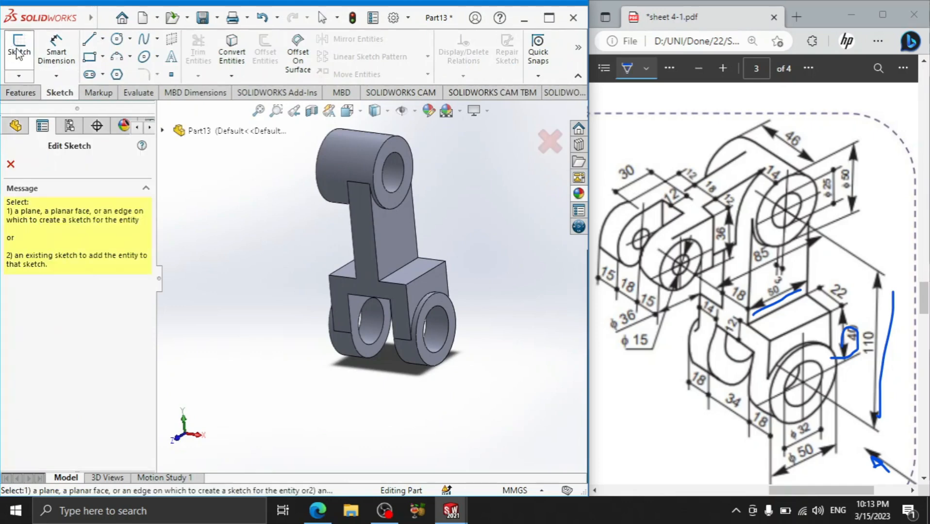
left_click(162, 130)
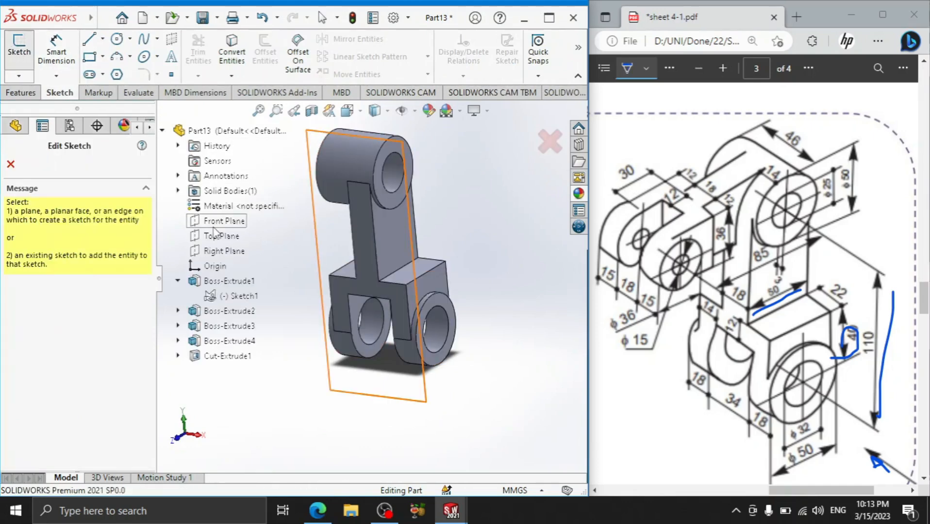
left_click(211, 251)
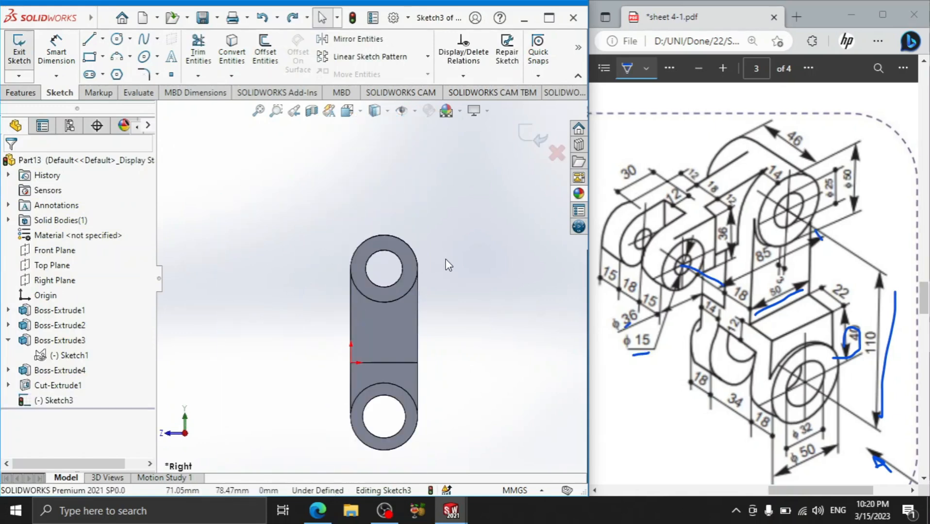
scroll(326, 302, "down", 1)
scroll(326, 304, "up", 1)
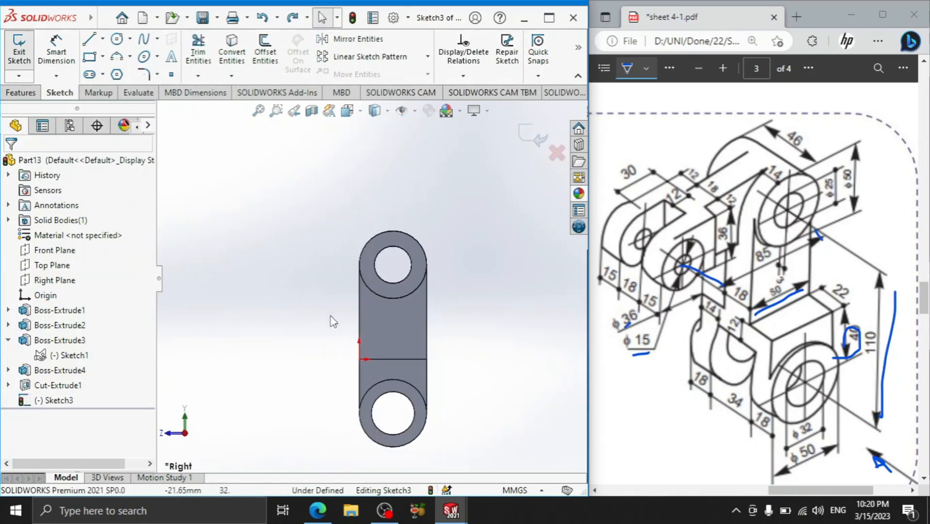
scroll(333, 324, "down", 1)
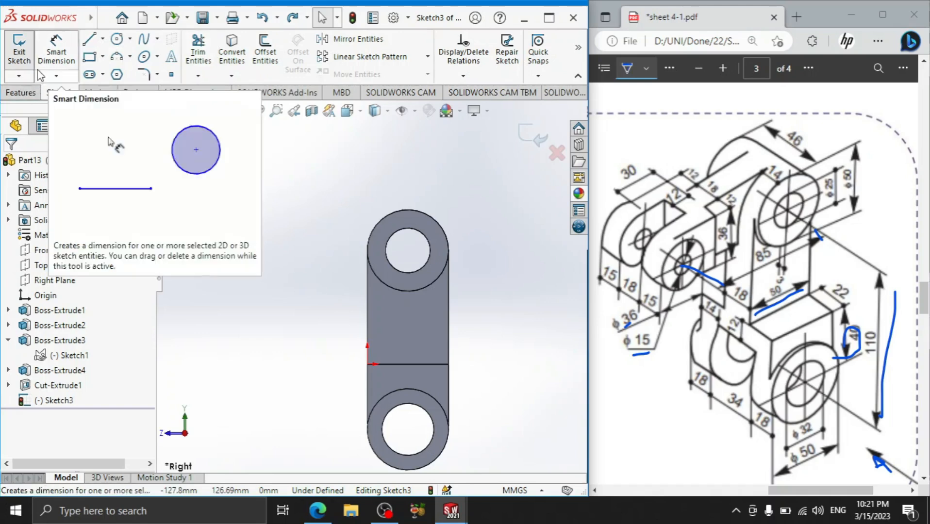
left_click(19, 48)
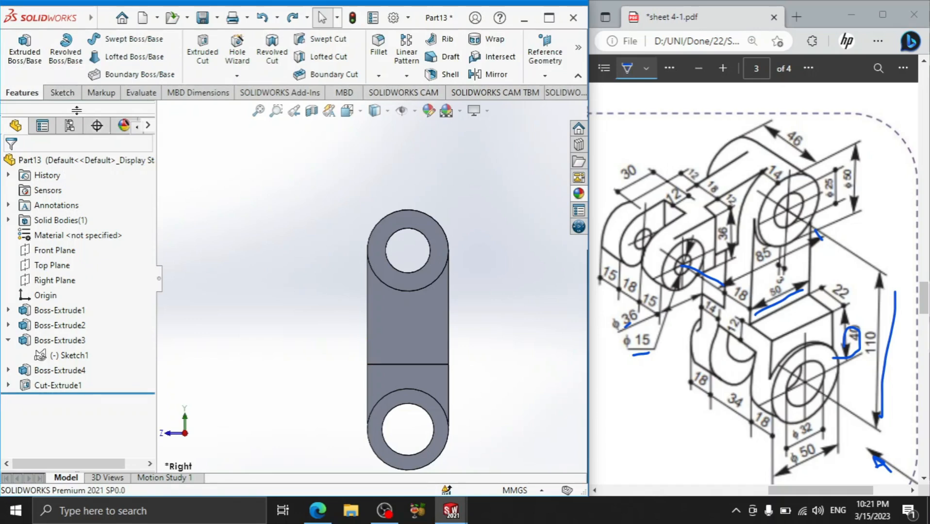
Create a reference plane midway between the two end faces of the upper cylinder
left_click(545, 53)
left_click(554, 92)
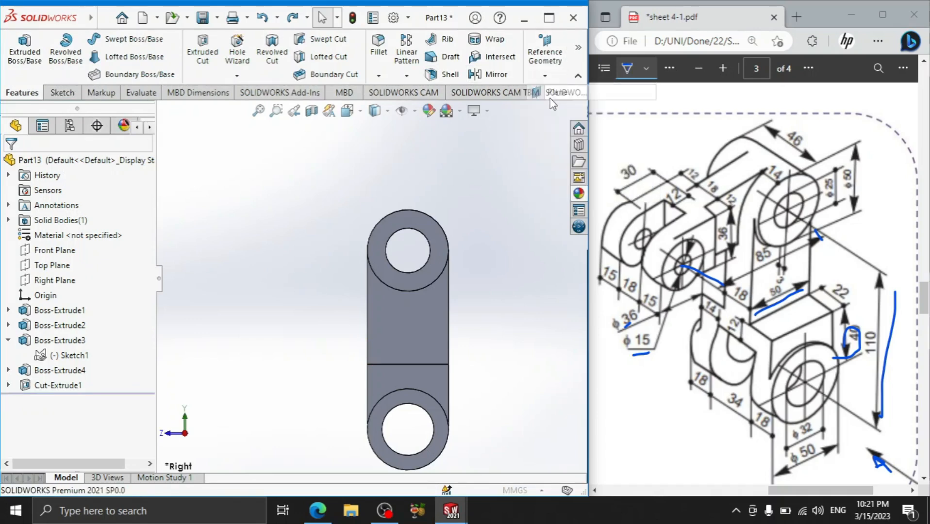
middle_click_drag(304, 197, 412, 218)
left_click(446, 249)
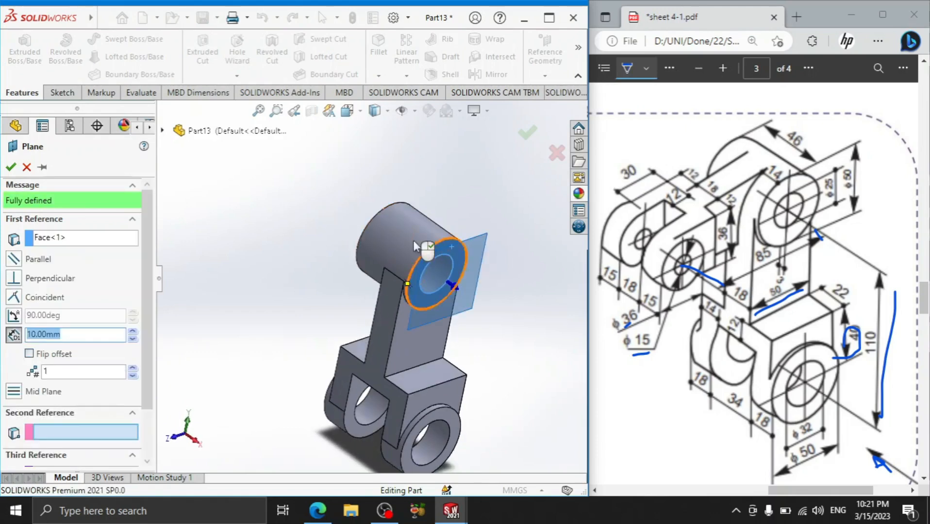
type("a")
key("Return")
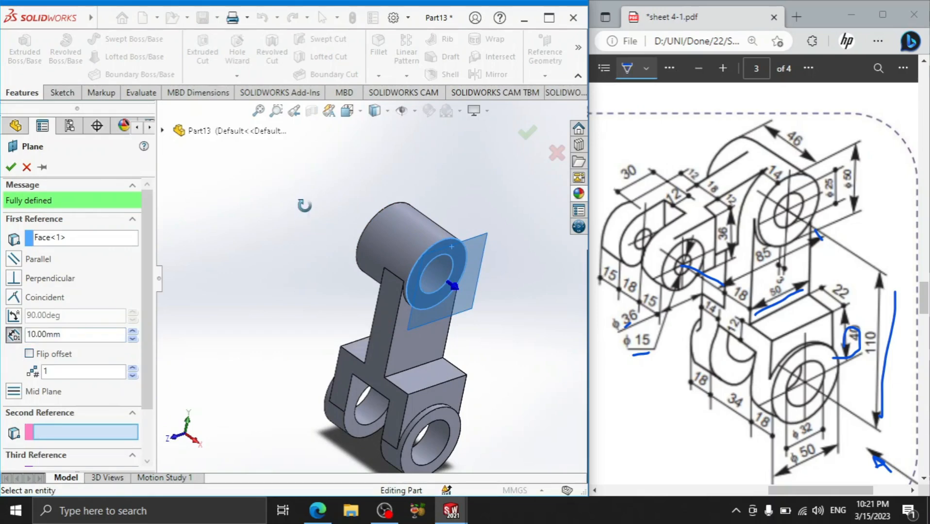
middle_click_drag(305, 204, 400, 254)
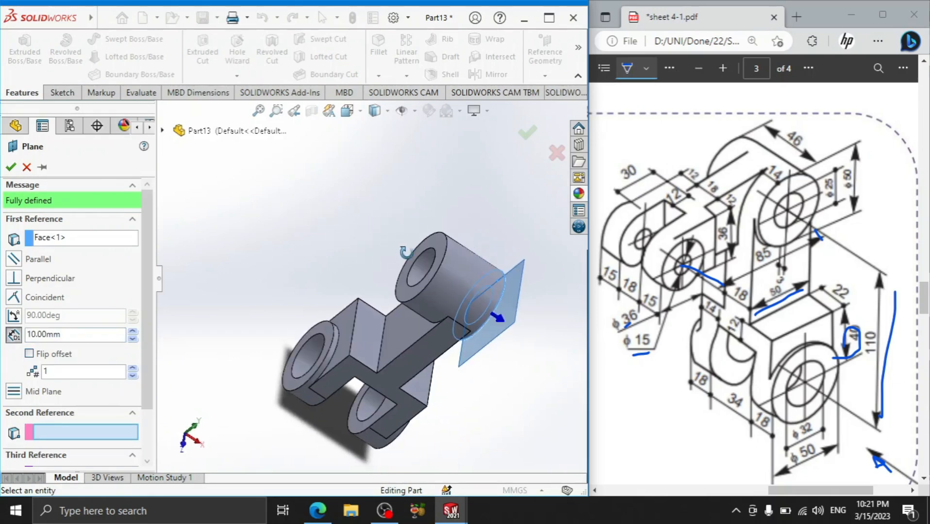
left_click(439, 250)
left_click(10, 167)
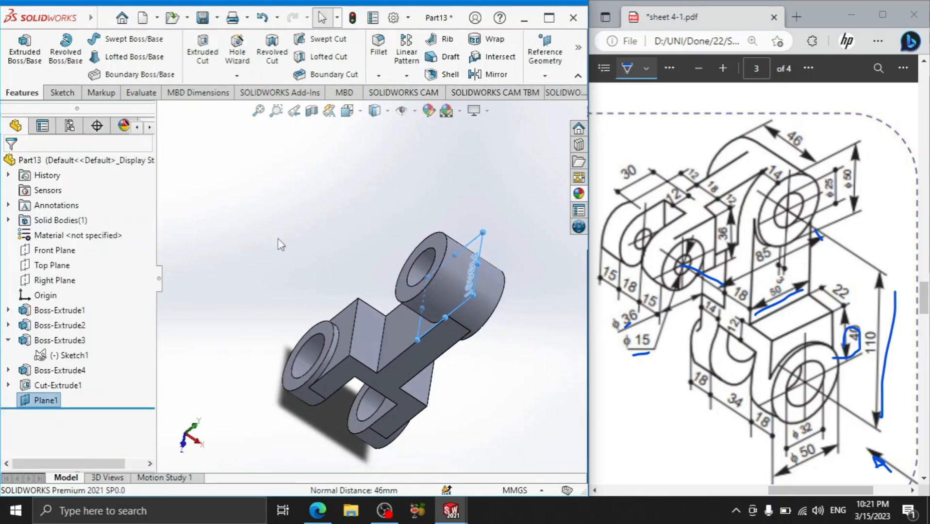
Enlarge the mid-plane's outline so it extends well beyond the upper cylinder and arm
key("ctrl+8")
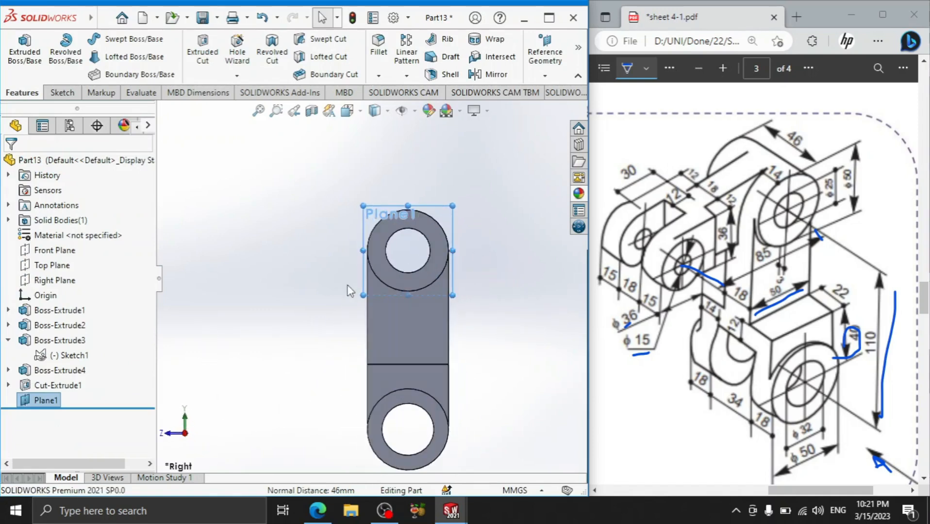
left_click_drag(364, 206, 240, 153)
left_click_drag(453, 295, 513, 343)
Sketch a circle on the mid-plane, centred on the upper bore and matching the cylinder's outer edge
left_click(62, 92)
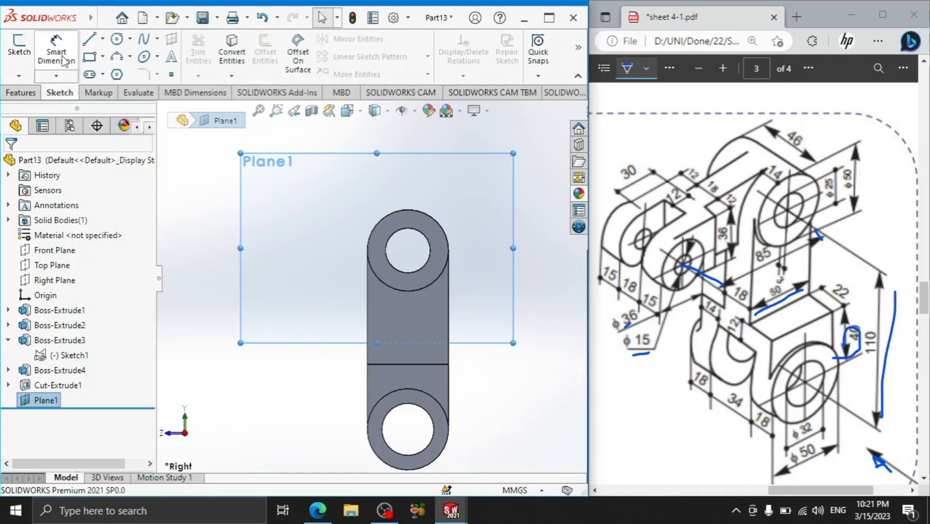
left_click(19, 46)
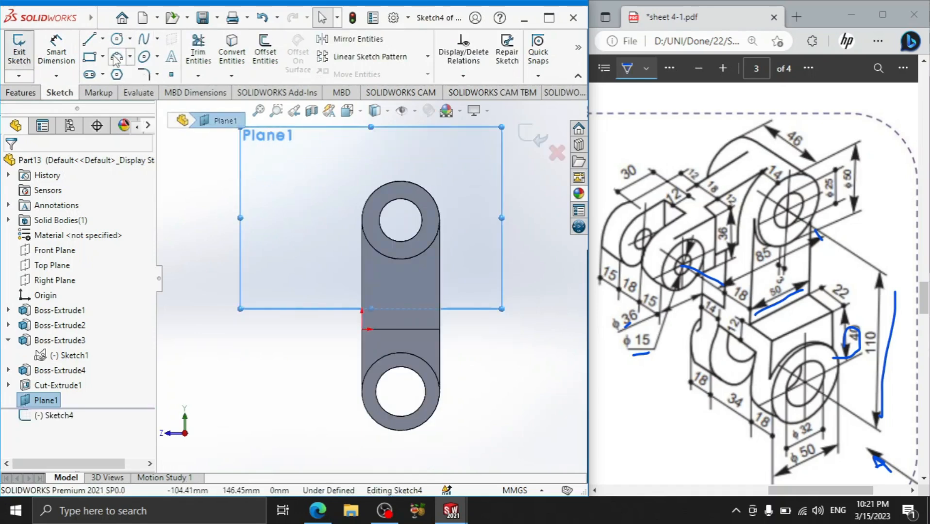
left_click(116, 38)
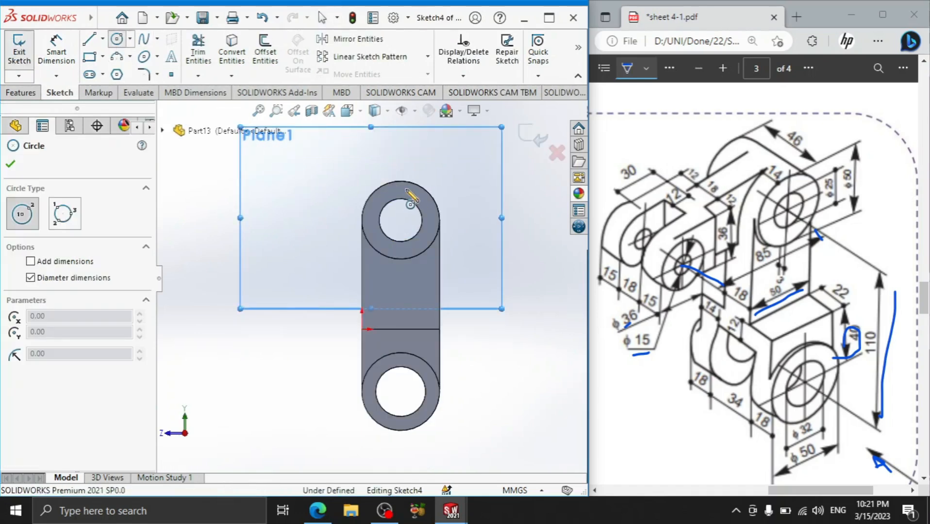
left_click_drag(401, 221, 362, 220)
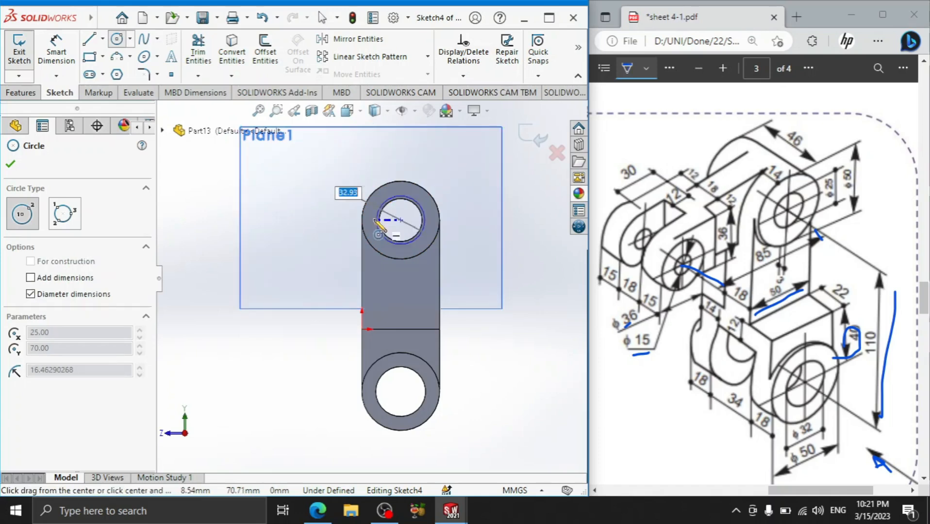
right_click(322, 190)
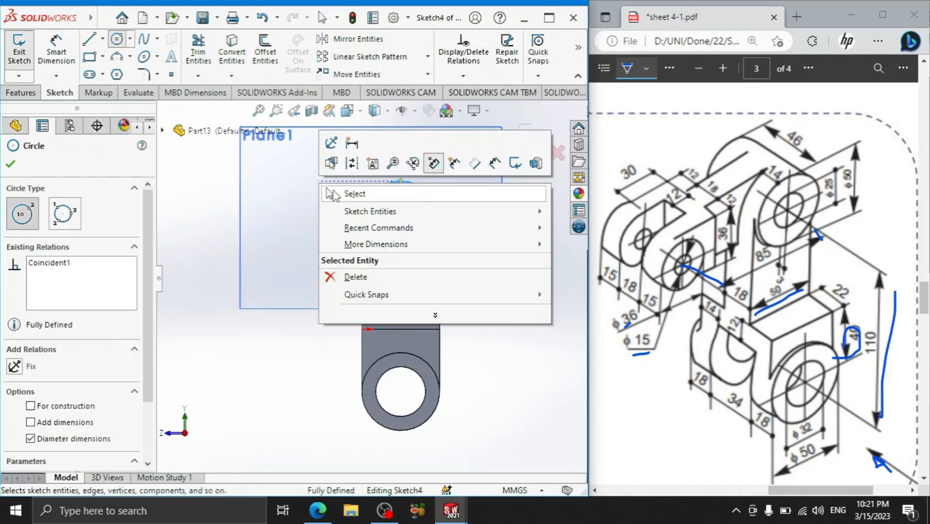
left_click(346, 193)
Sketch a horizontal line from the circle's top quadrant point outward to the left, beyond the arm
left_click(88, 39)
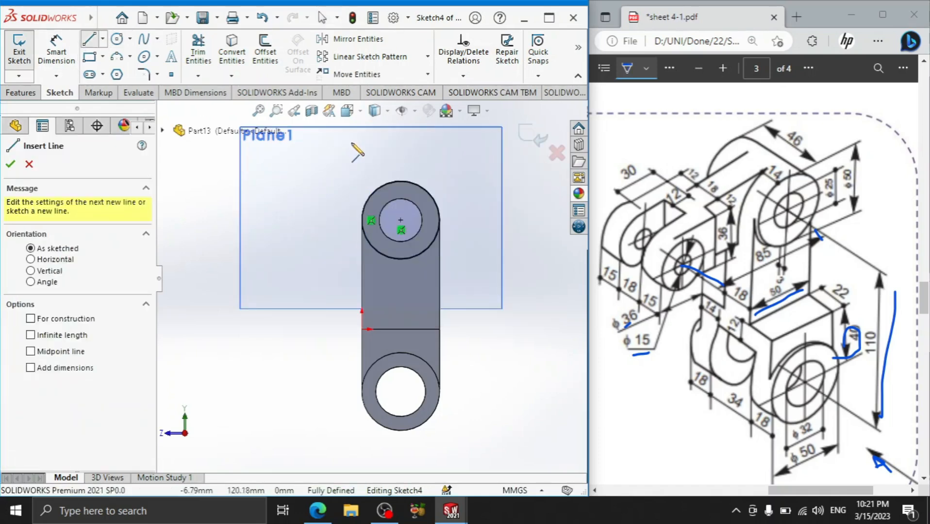
left_click(400, 181)
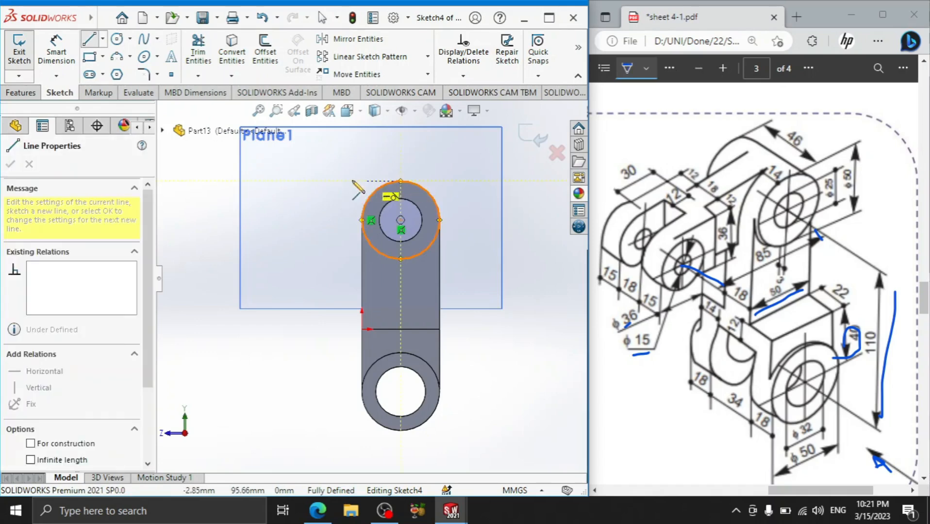
left_click(294, 181)
right_click(289, 210)
left_click(306, 214)
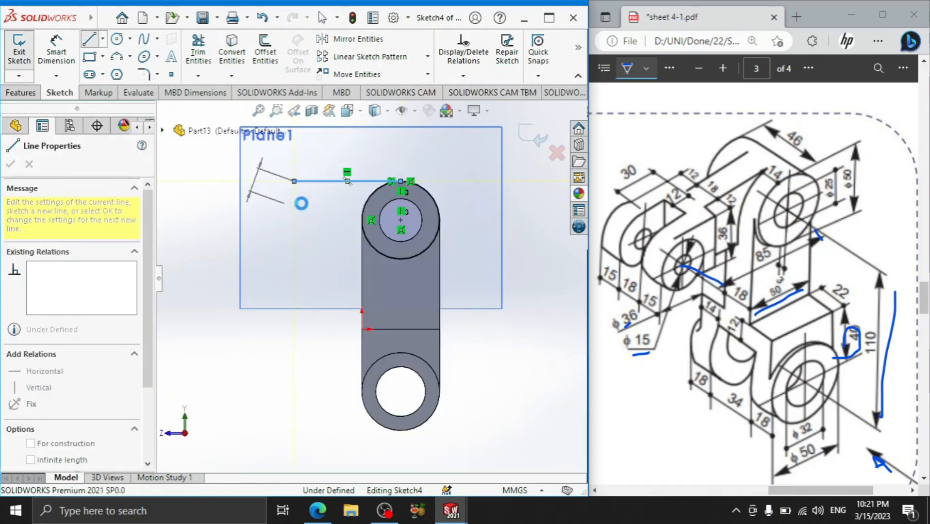
Sketch a vertical line down from the upper line's free end and a horizontal line back to just inside the circle
left_click(97, 42)
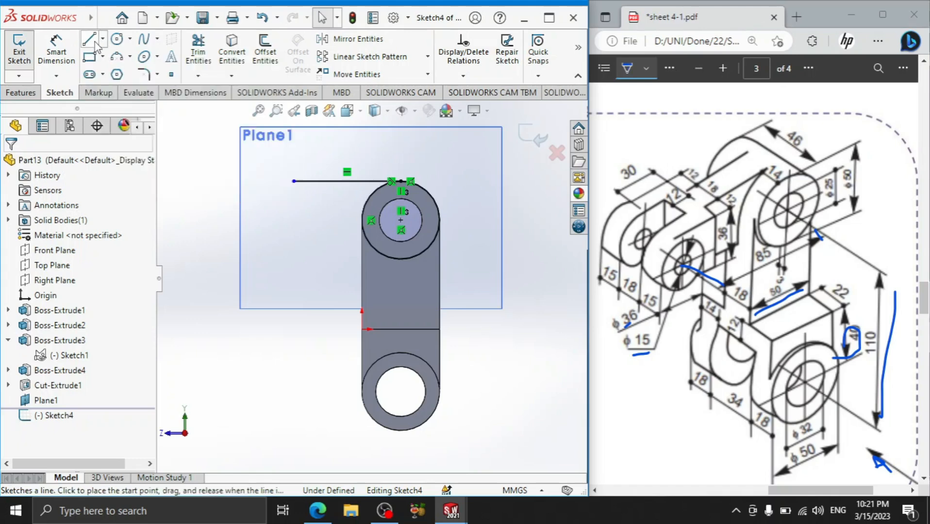
left_click(294, 181)
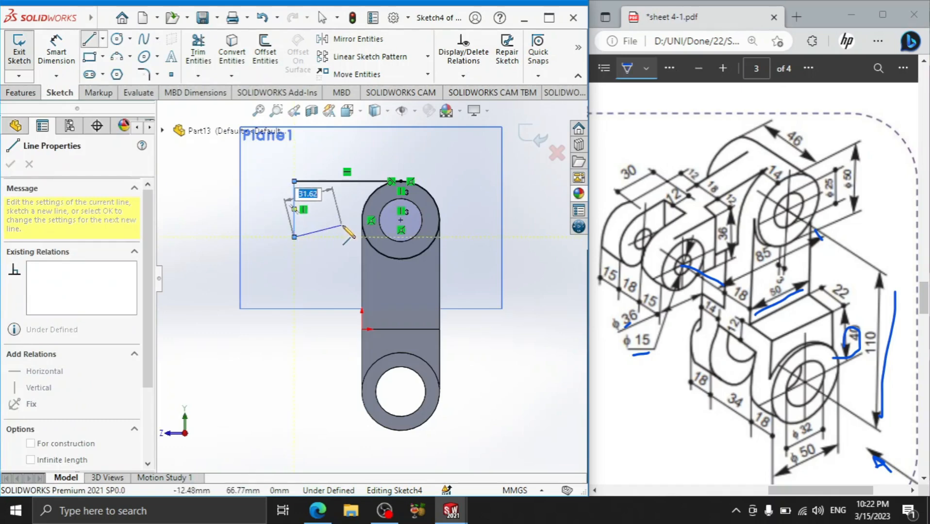
left_click(294, 237)
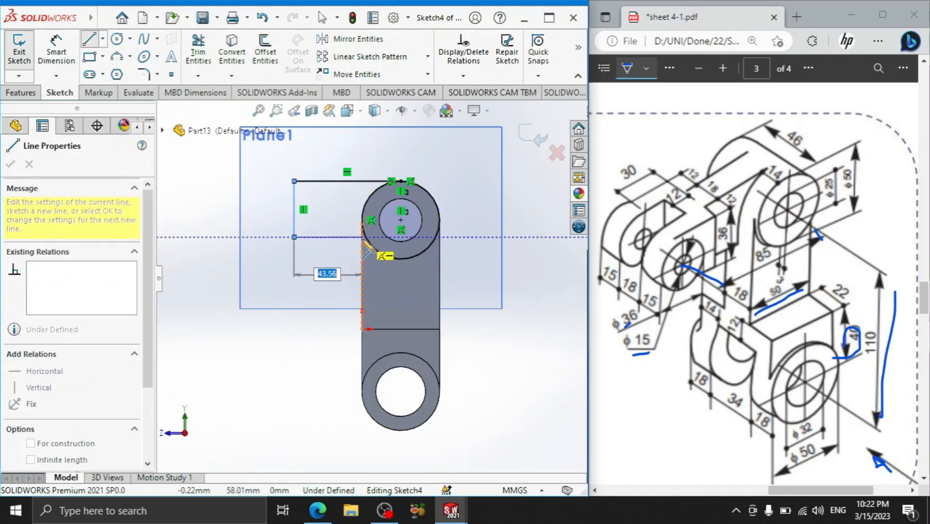
scroll(368, 265, "up", 3)
scroll(359, 245, "down", 2)
scroll(380, 287, "down", 2)
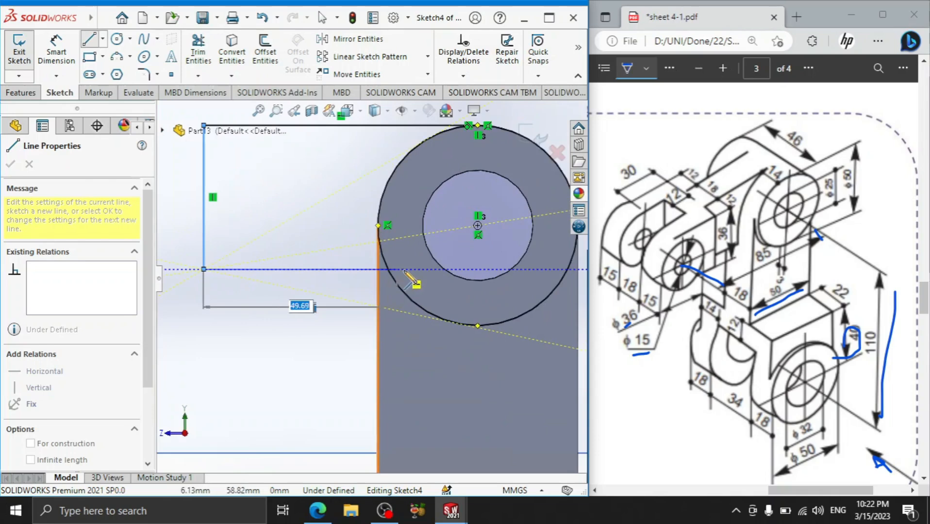
right_click(405, 239)
left_click(428, 247)
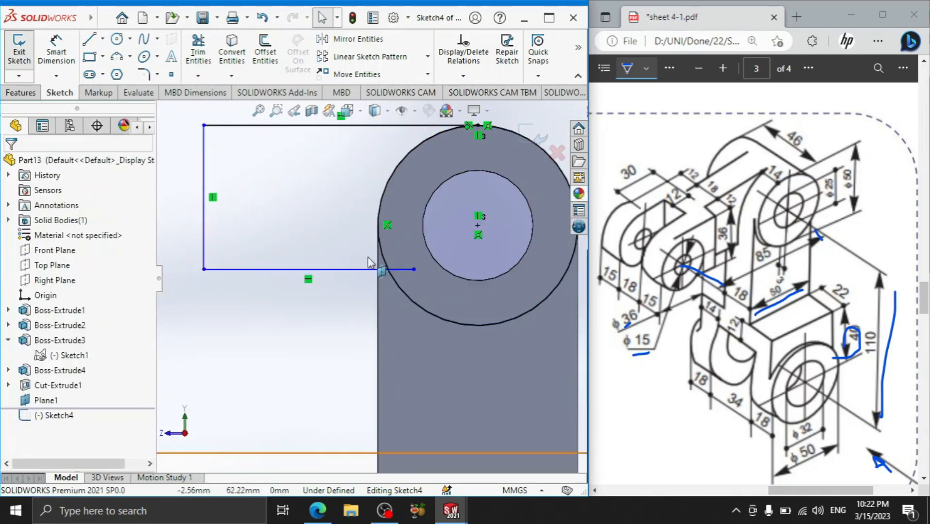
Sketch a vertical line along the arm's edge from the circle's left quadrant point down to the lower horizontal line
right_click_drag(297, 201, 234, 199)
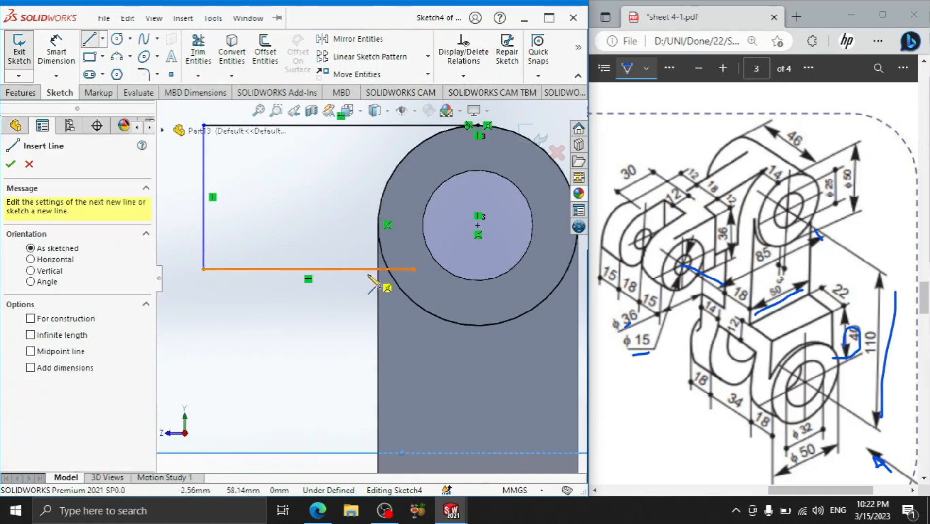
left_click(378, 224)
left_click(378, 268)
right_click(328, 216)
left_click(353, 225)
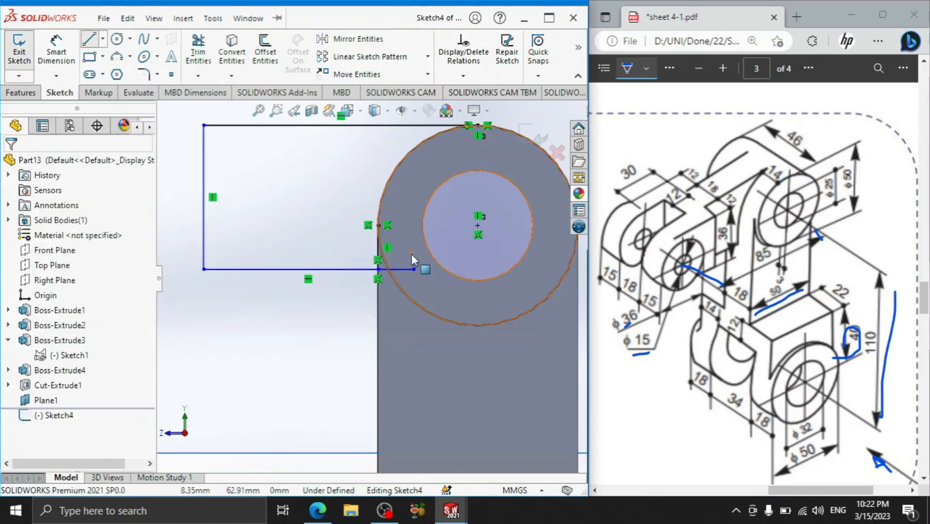
Trim the circle to its upper-left arc and remove the lower line's overhang past the arm's edge
left_click(199, 48)
left_click_drag(410, 226, 396, 274)
scroll(385, 285, "down", 4)
scroll(403, 209, "up", 3)
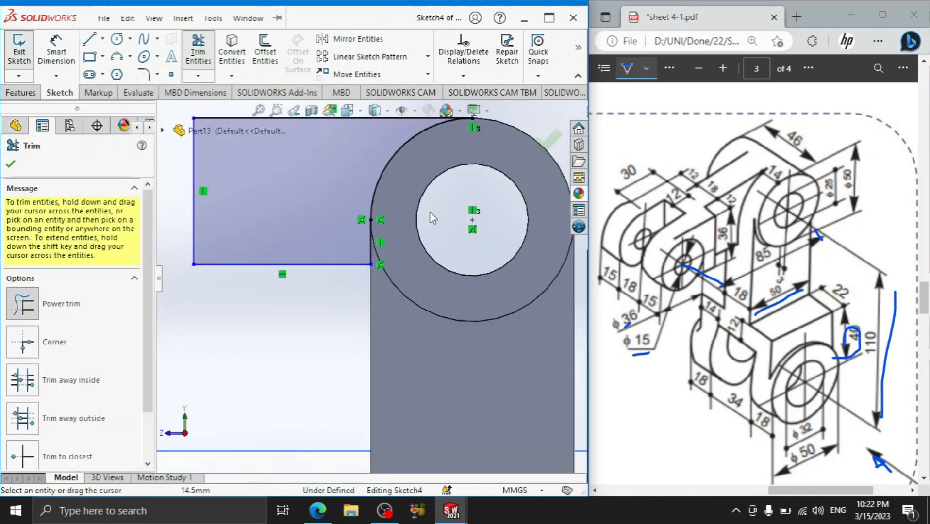
Sketch a 30 mm horizontal construction line outward from the midpoint of the arm profile's outer vertical edge
scroll(438, 213, "up", 2)
scroll(263, 216, "up", 1)
scroll(257, 234, "down", 2)
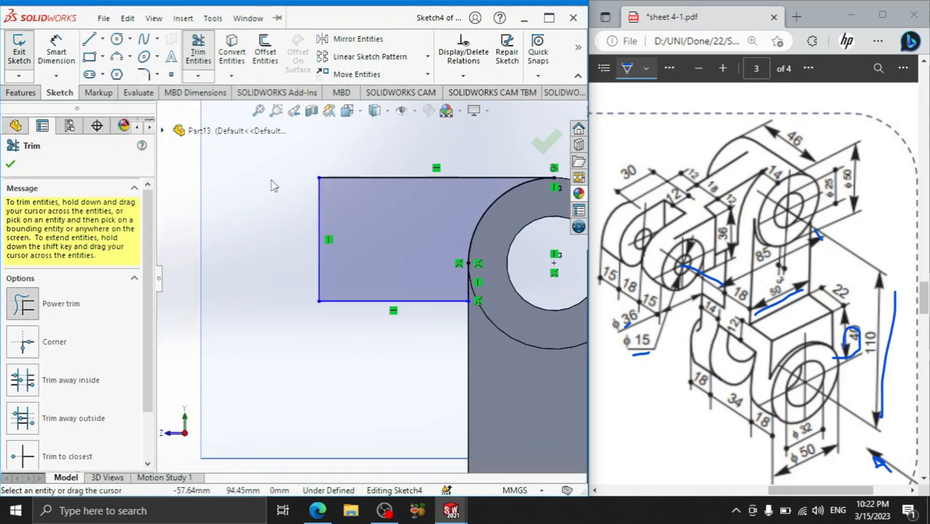
left_click(102, 39)
left_click(103, 72)
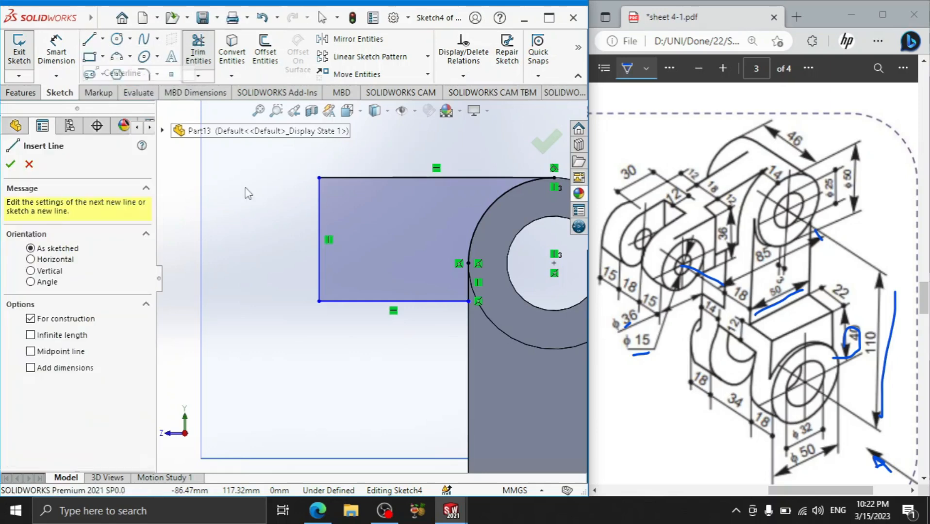
left_click(319, 239)
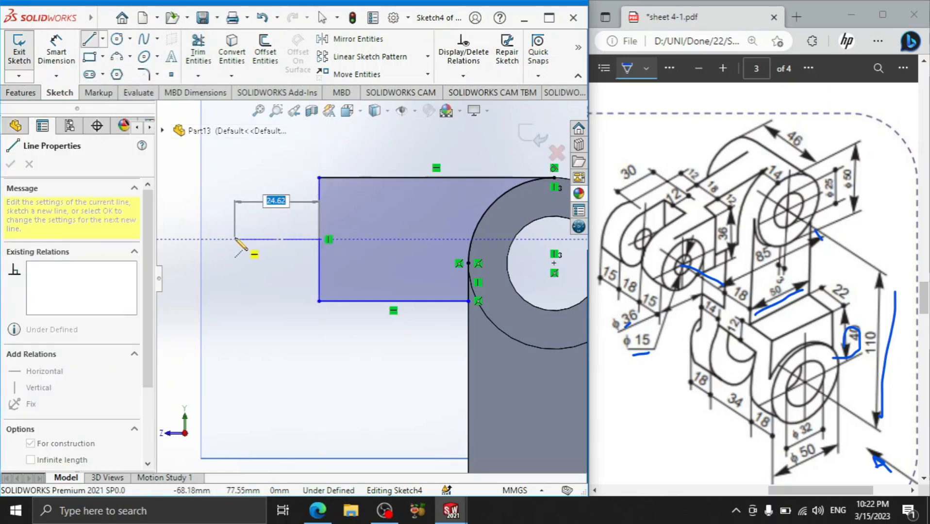
type("30")
key("Return")
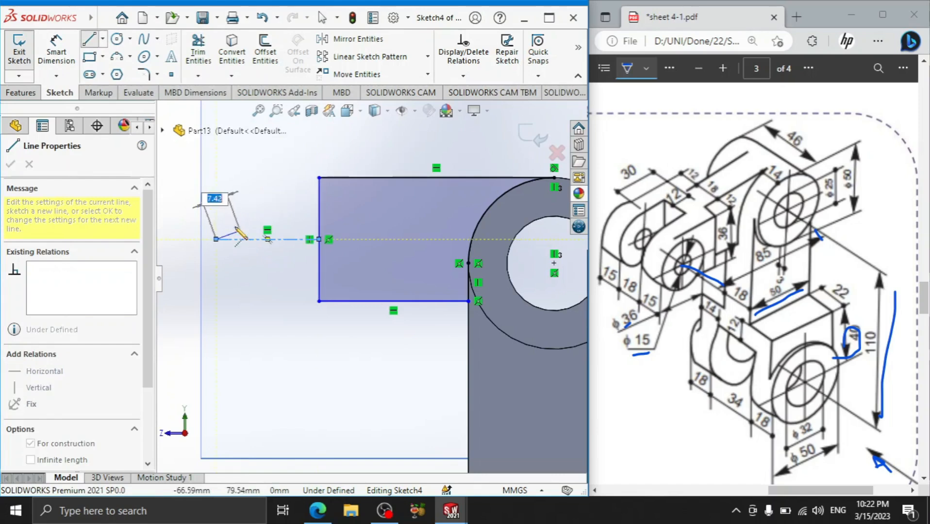
Sketch a vertical construction line from the horizontal one's free end up to the level of the profile's upper line
left_click(216, 178)
right_click(245, 166)
left_click(281, 178)
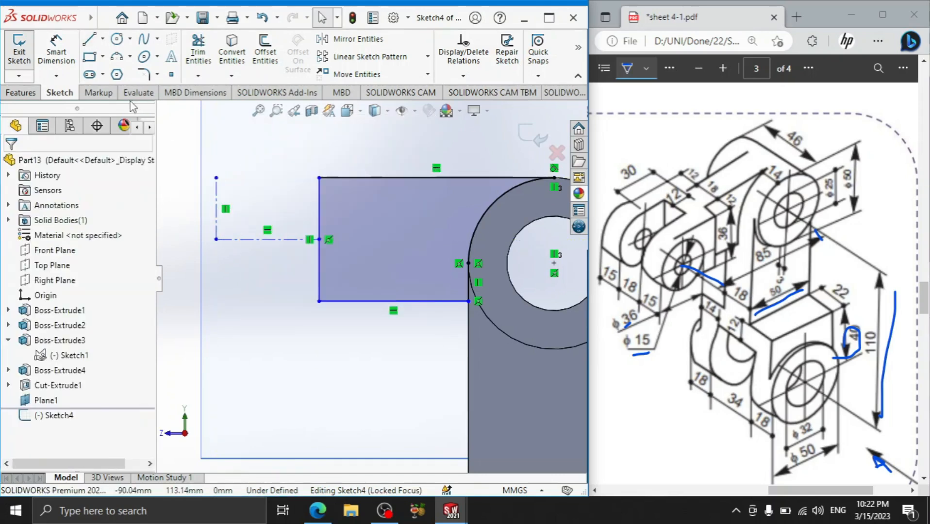
Dimension the distance between the vertical construction line and the upper cylinder's centre as 85 mm
left_click(56, 48)
left_click(217, 221)
scroll(372, 279, "up", 2)
left_click(499, 268)
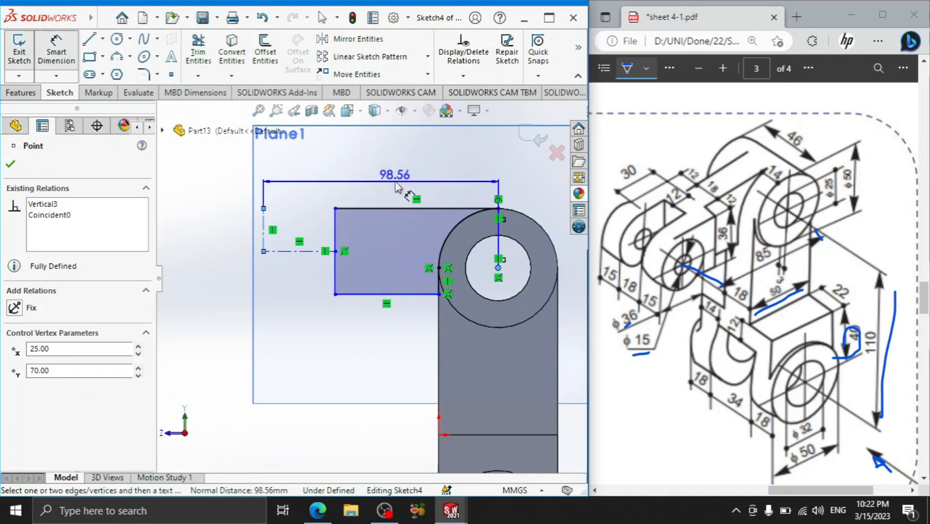
left_click(391, 167)
type("85")
key("Return")
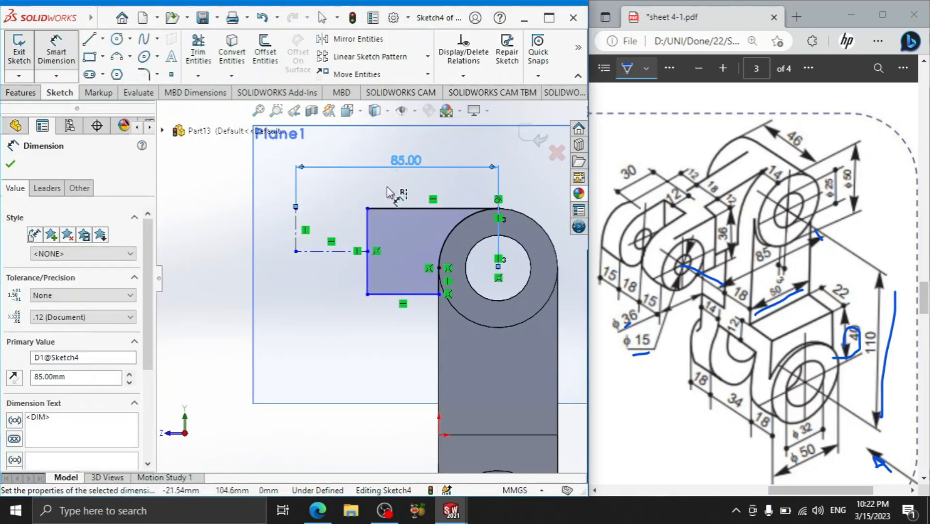
left_click(336, 251)
key("Escape")
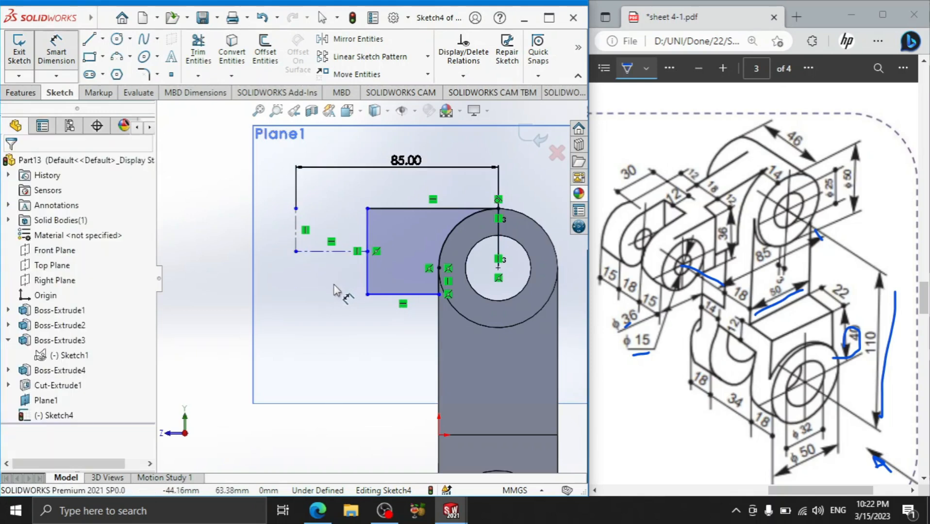
Sketch a circle centred on the construction lines' corner through the vertical line's upper end, plus a concentric circle 15 mm in diameter
left_click(116, 39)
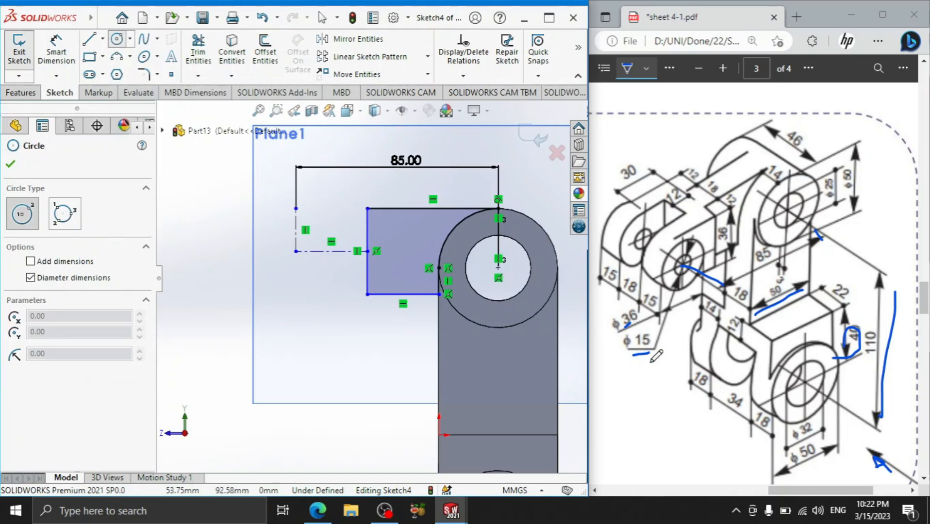
left_click(296, 251)
left_click(296, 209)
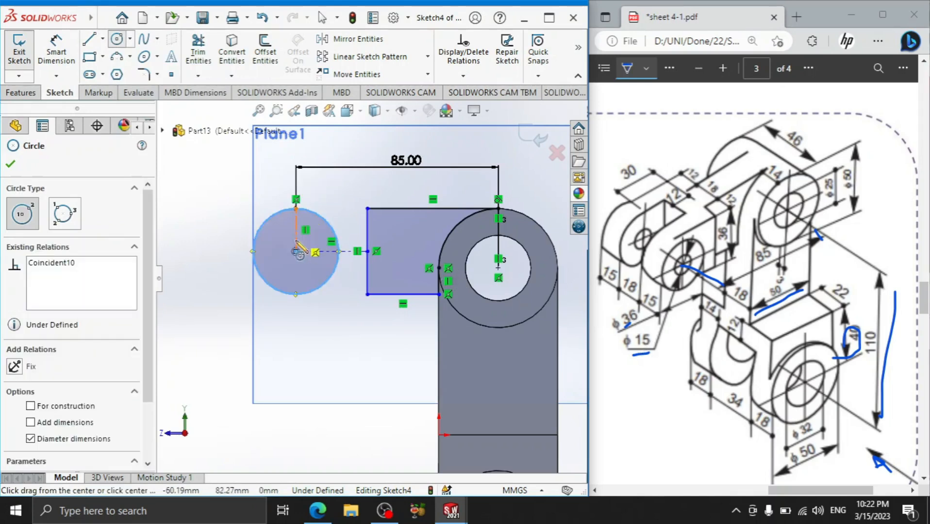
left_click(296, 251)
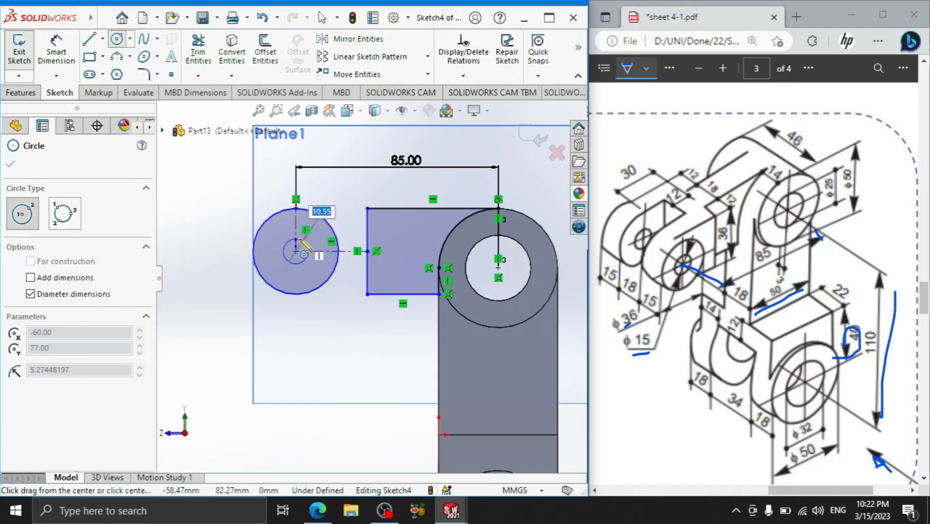
type("15")
key("Return")
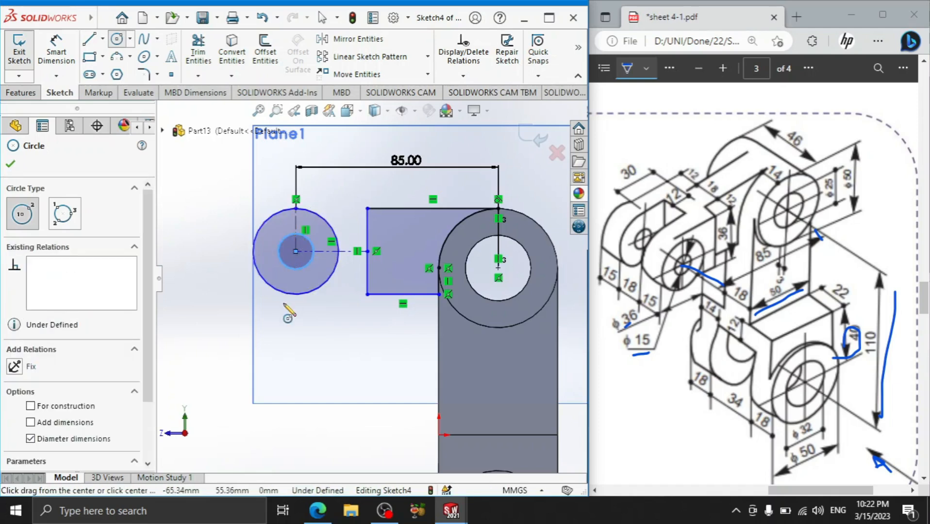
left_click(12, 165)
Connect the profile's two outer corners to the large circle's top and bottom points with horizontal lines
left_click(89, 39)
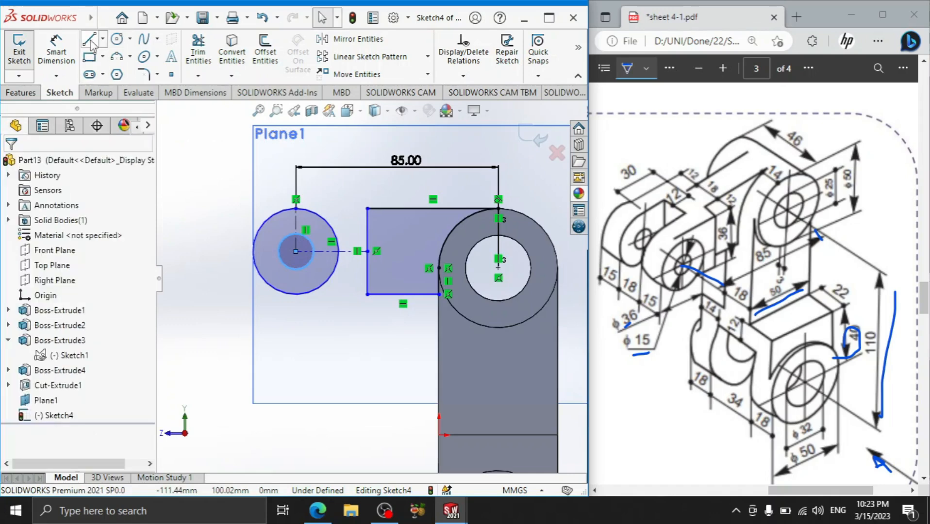
left_click(367, 209)
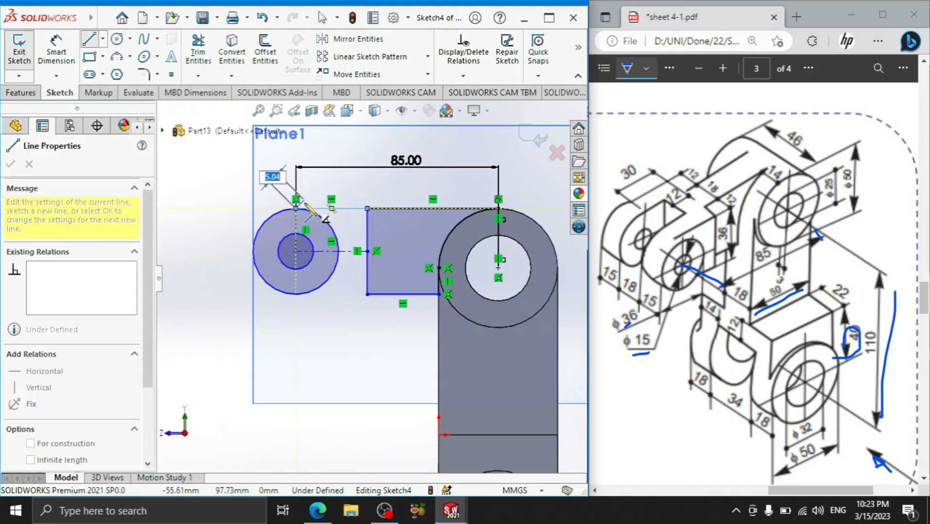
key("Escape")
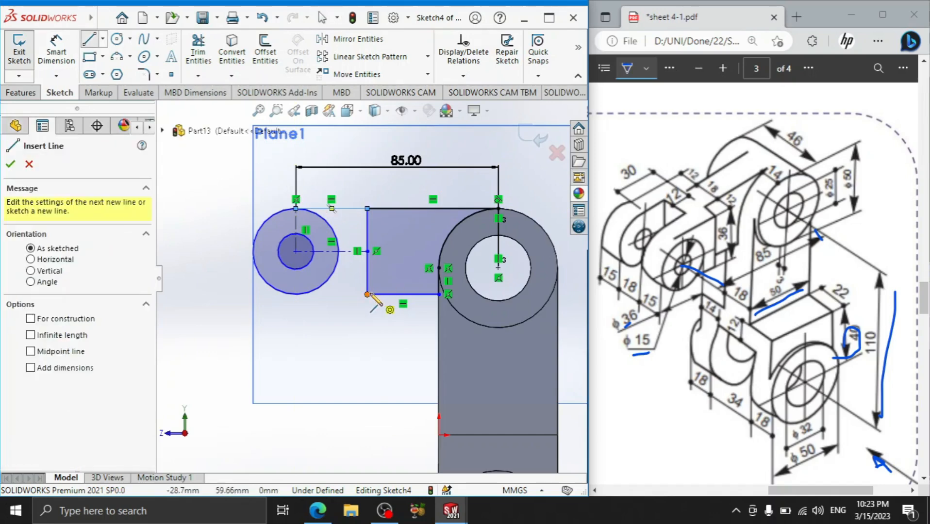
left_click(369, 295)
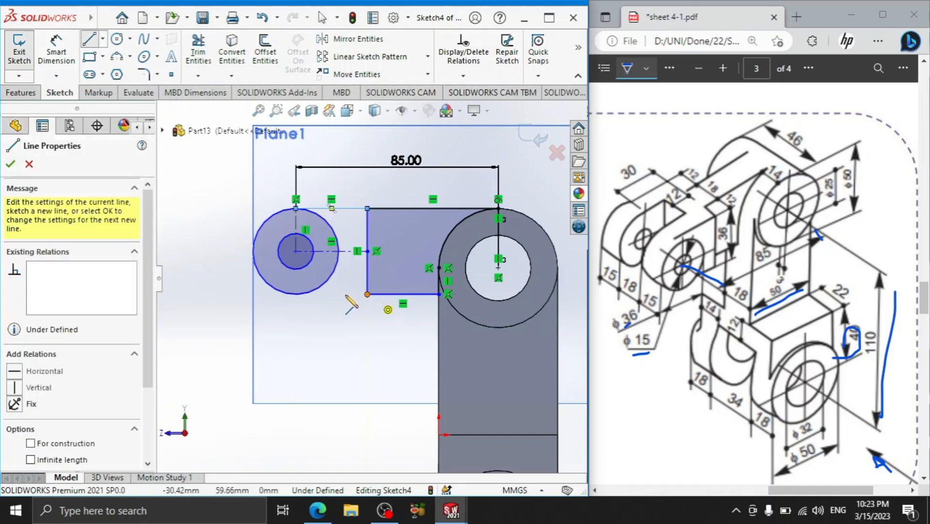
left_click(295, 294)
right_click(335, 334)
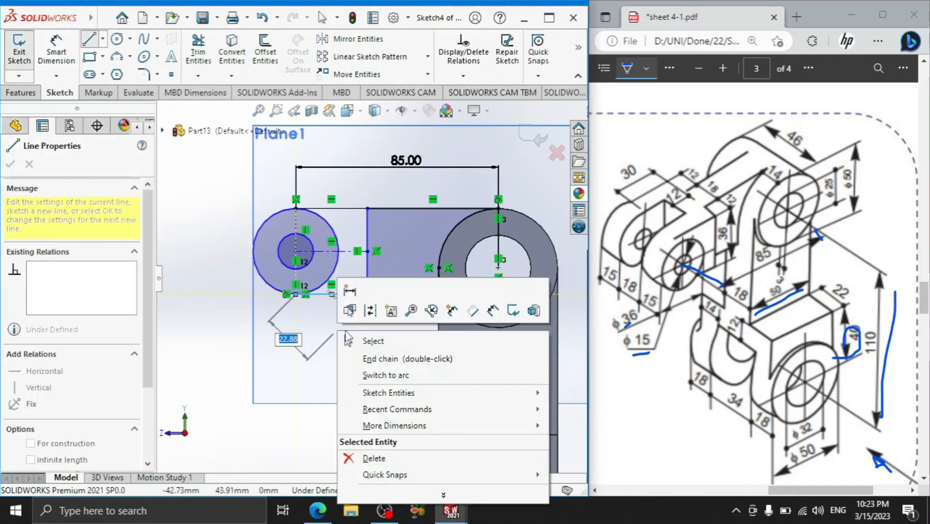
left_click(372, 341)
Trim away the vertical edge between the arm profile's upper and lower lines
left_click(199, 53)
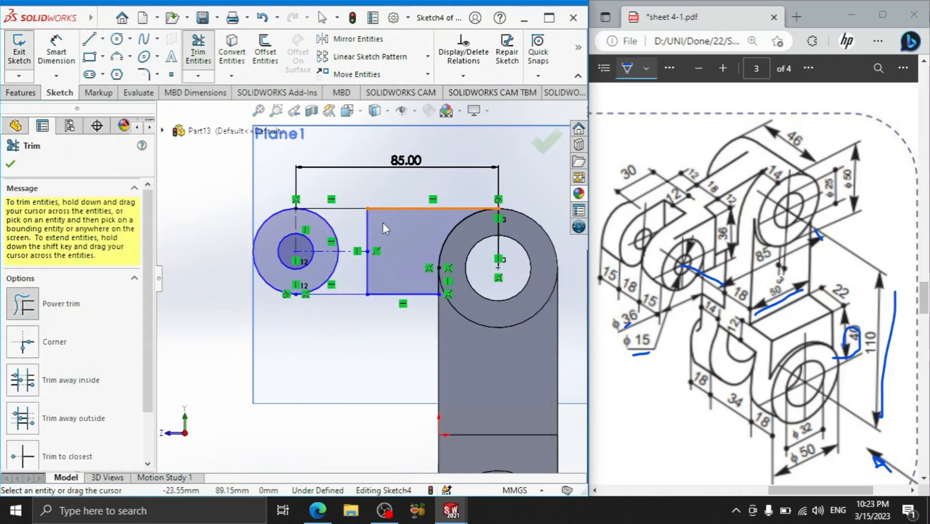
left_click_drag(371, 235, 414, 256)
left_click_drag(372, 277, 361, 281)
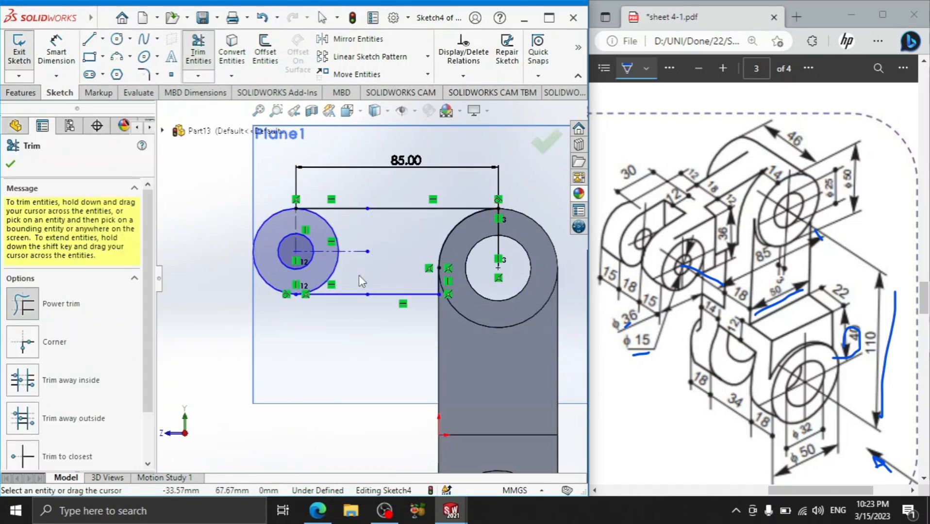
Extrude the arm region between the outer circle and the upper cylinder 18 mm with a Mid Plane end condition
left_click(20, 92)
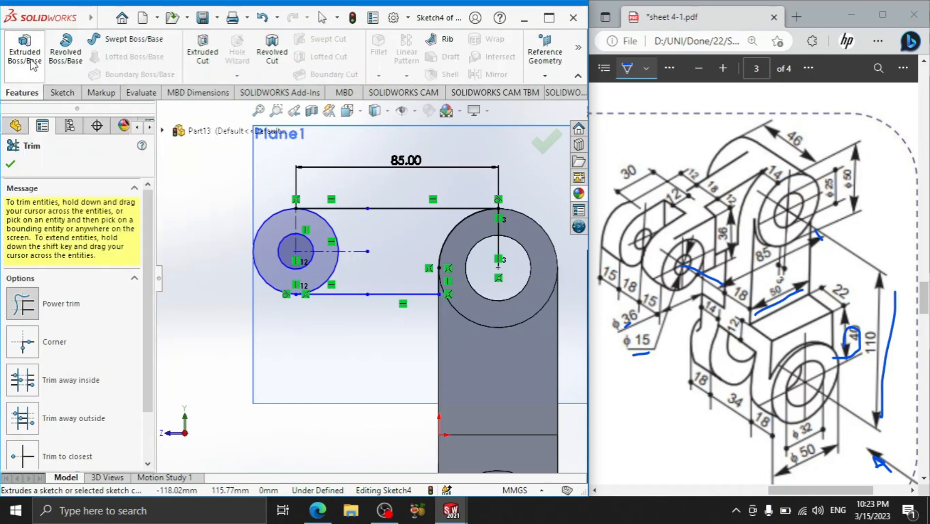
left_click(24, 49)
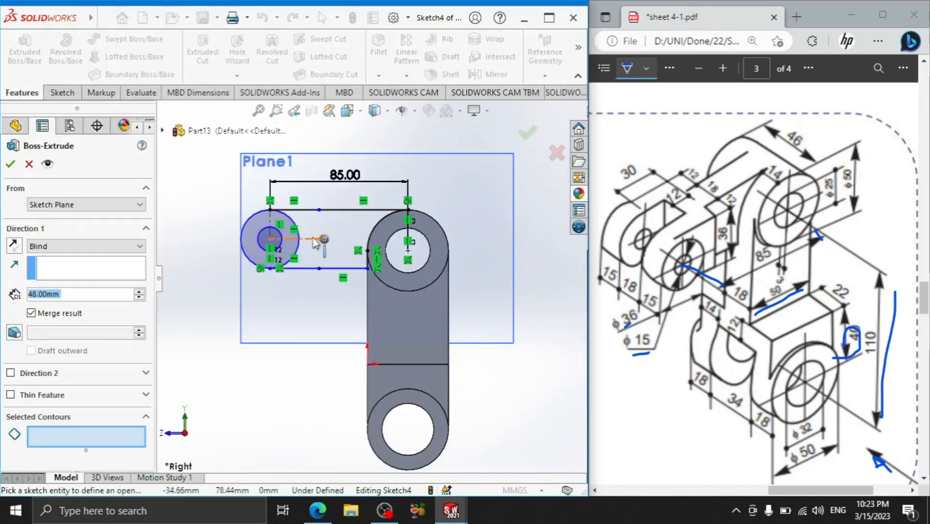
left_click(347, 245)
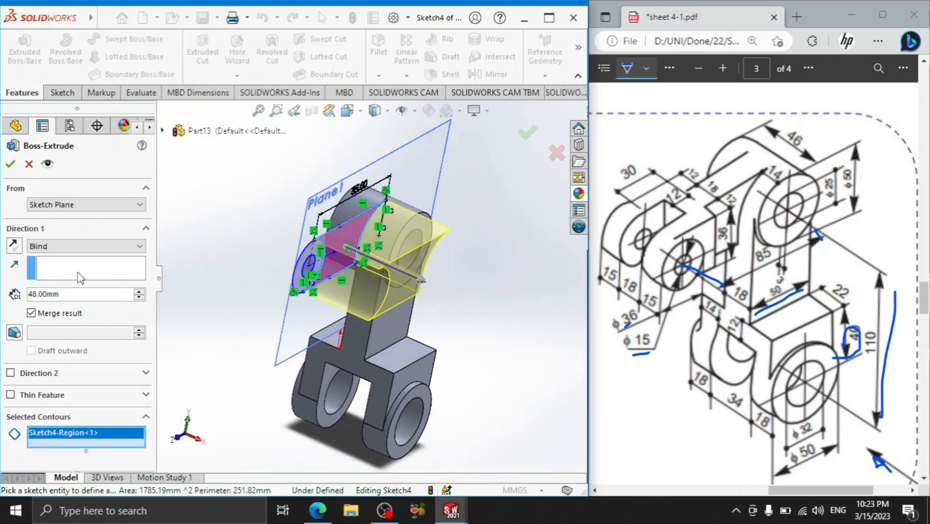
type("18")
key("Return")
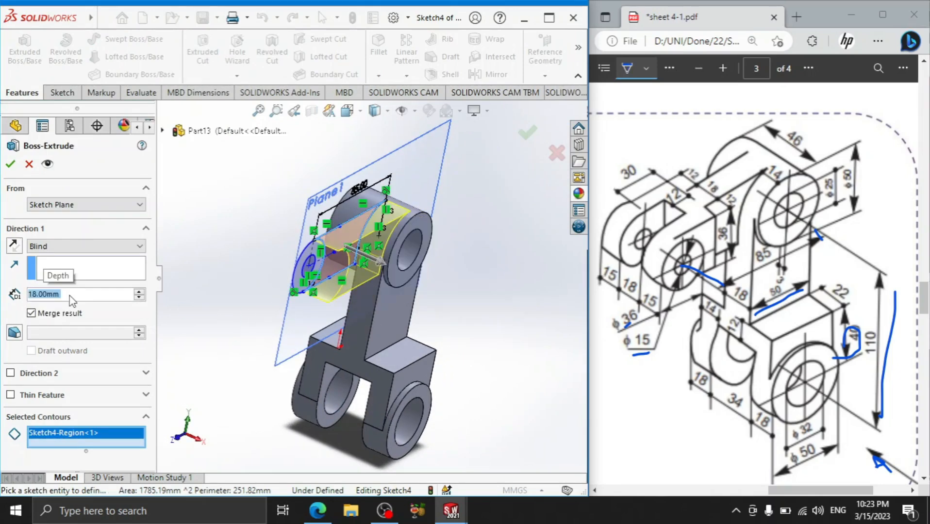
left_click(43, 248)
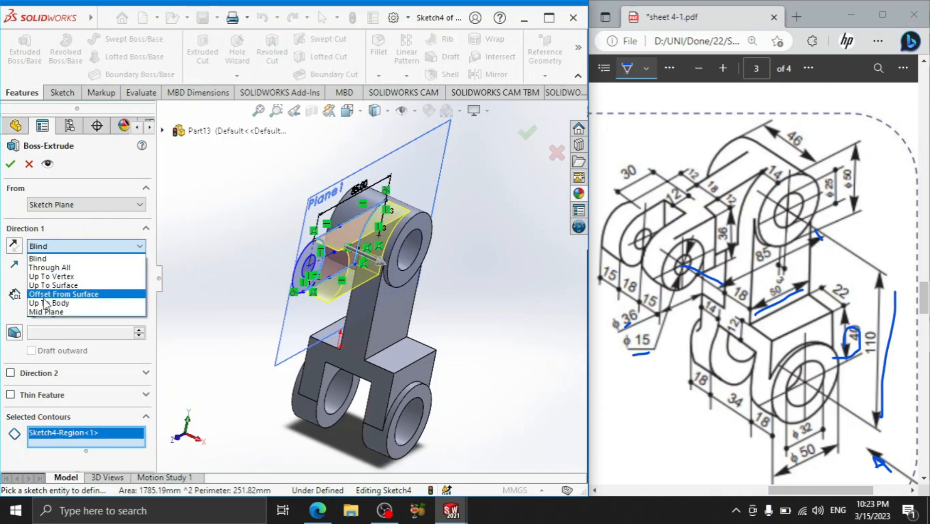
left_click(55, 314)
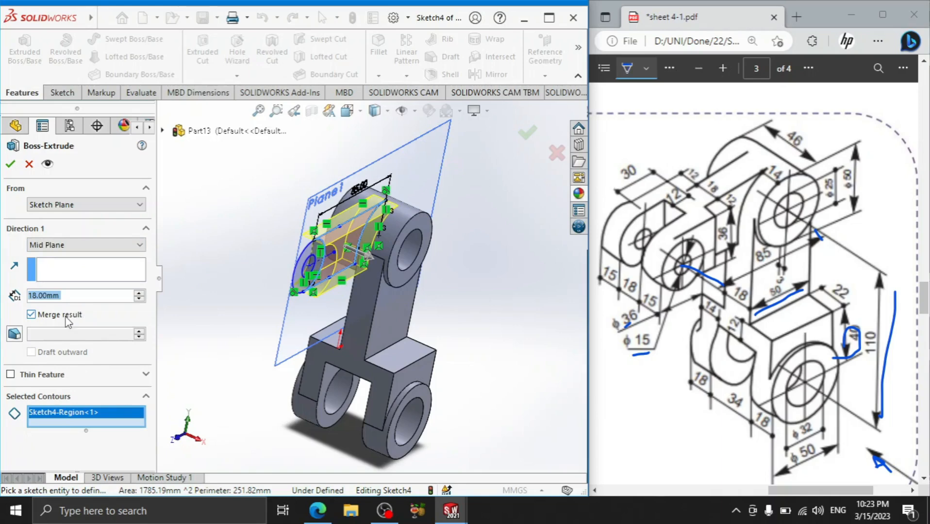
left_click(10, 164)
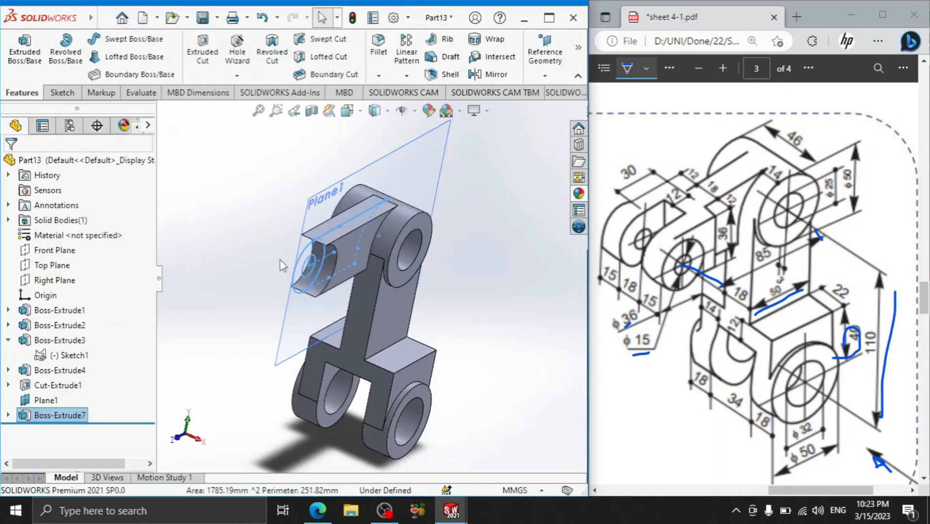
Extrude the ring region of the arm's sketch 48 mm (18+15+15) with a Mid Plane end condition
left_click(25, 51)
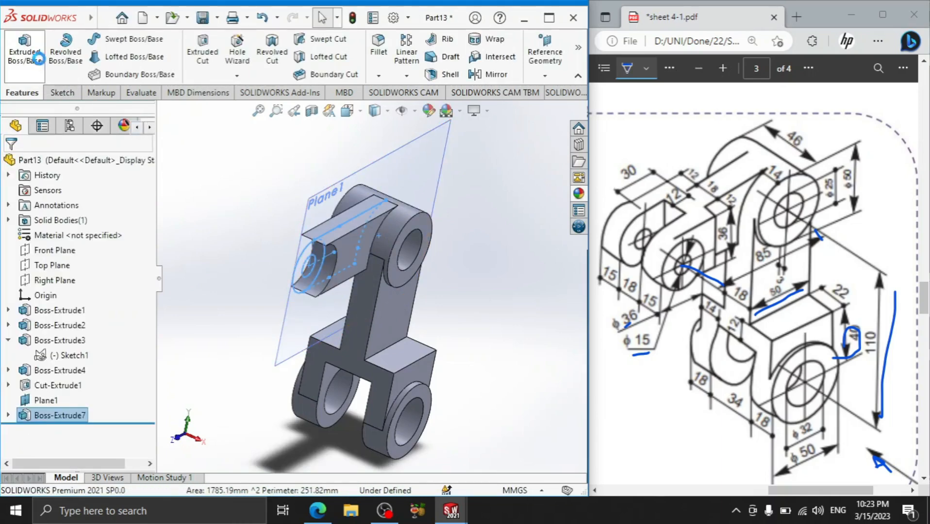
left_click(163, 131)
left_click(179, 371)
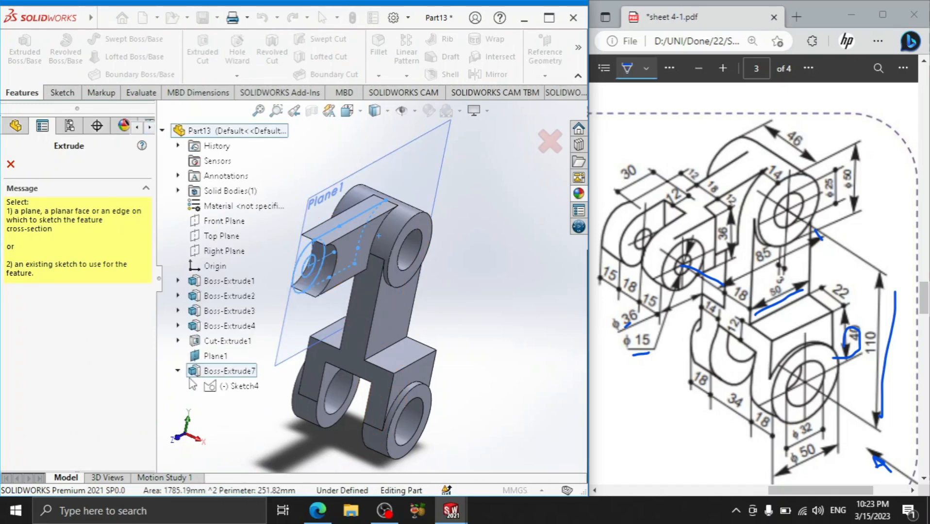
left_click(231, 386)
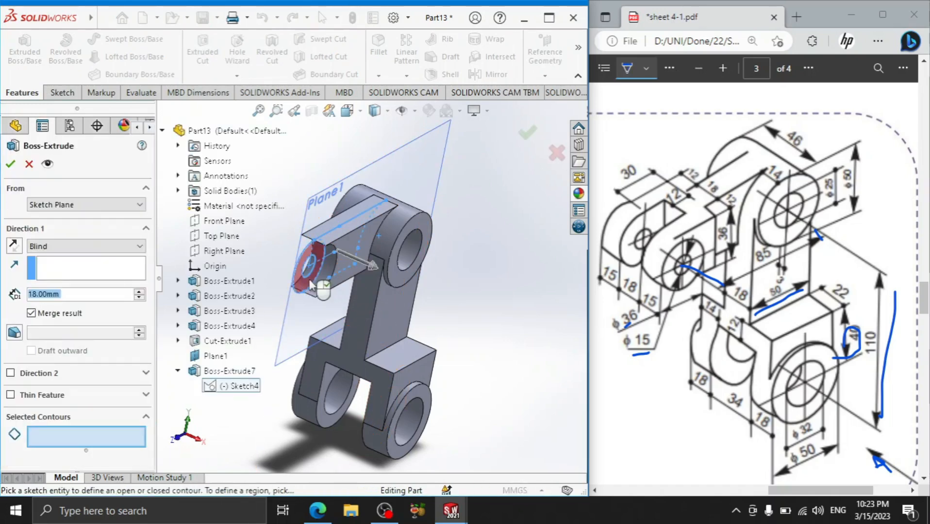
left_click(315, 287)
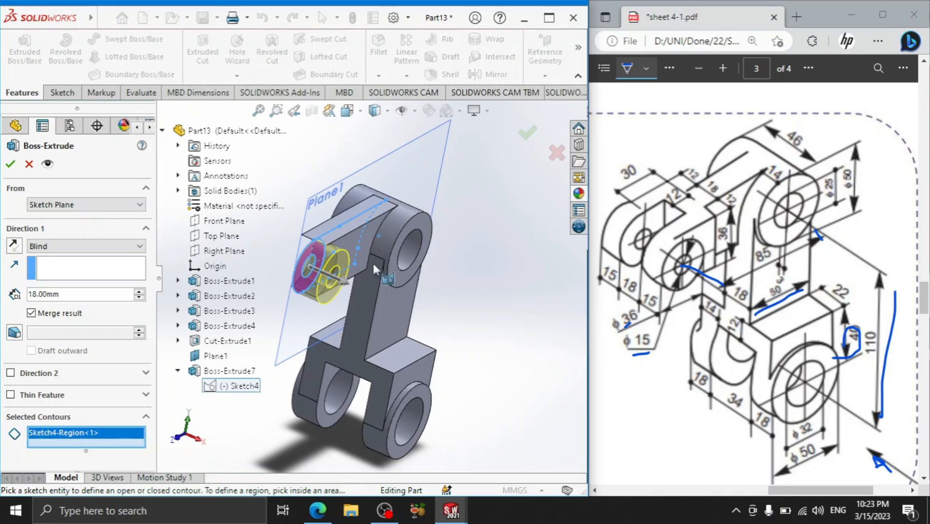
type("18+18+")
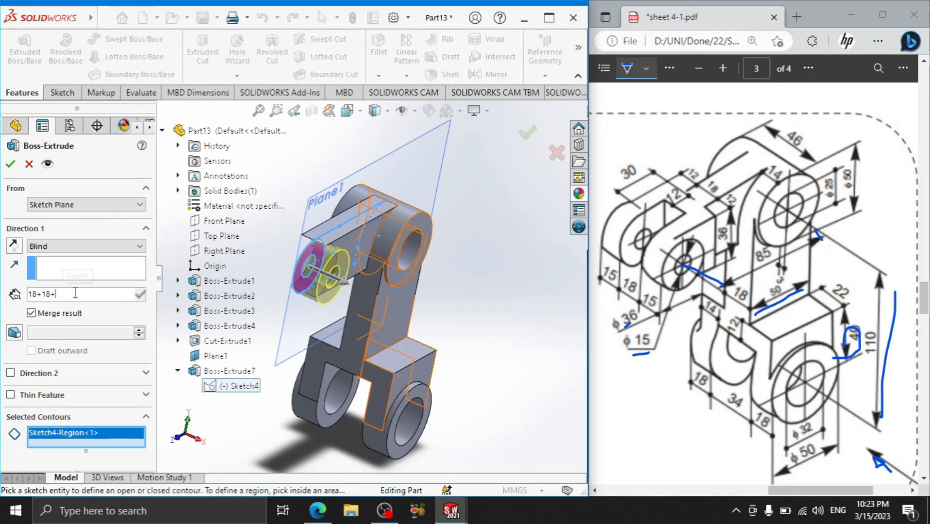
key("BackSpace")
type("5+15")
key("Return")
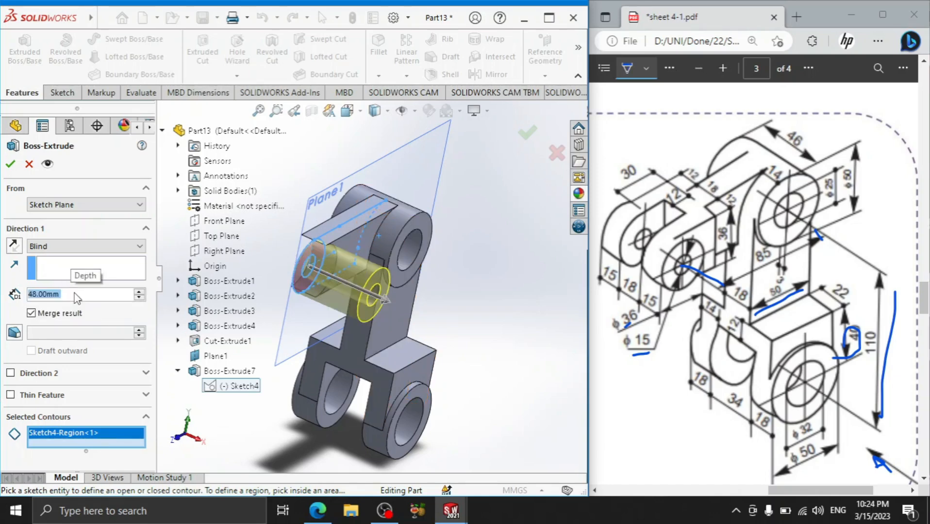
left_click(74, 247)
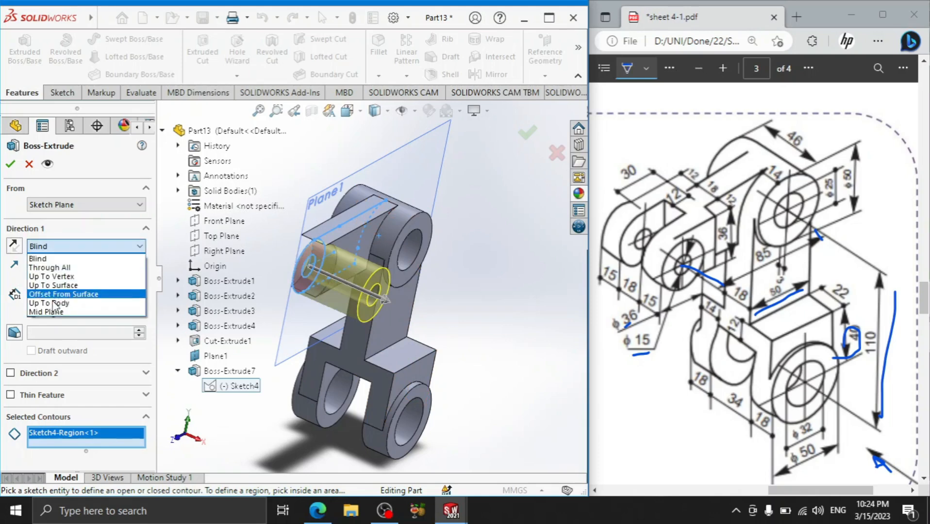
left_click(54, 313)
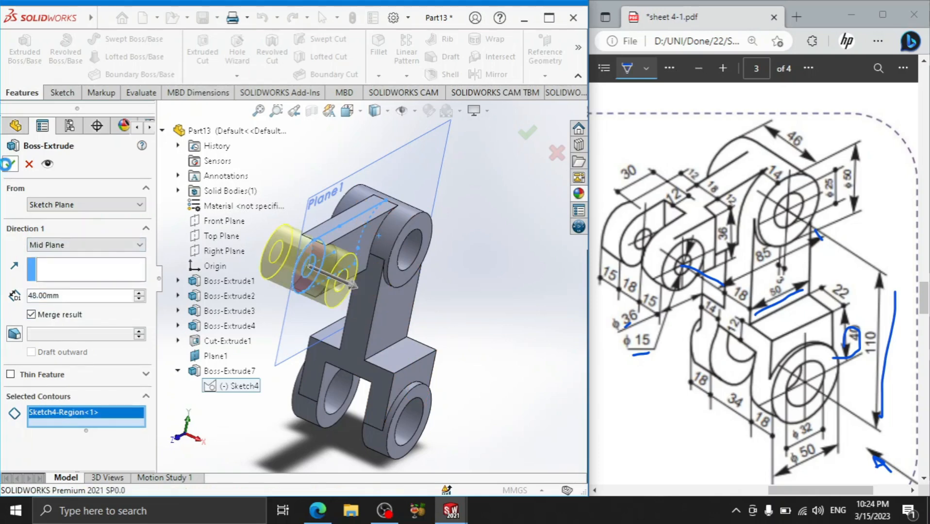
left_click(10, 164)
Start a sketch on the arm's top face and draw a 48 mm horizontal centerline across the full width of the end cylinder
left_click(333, 234)
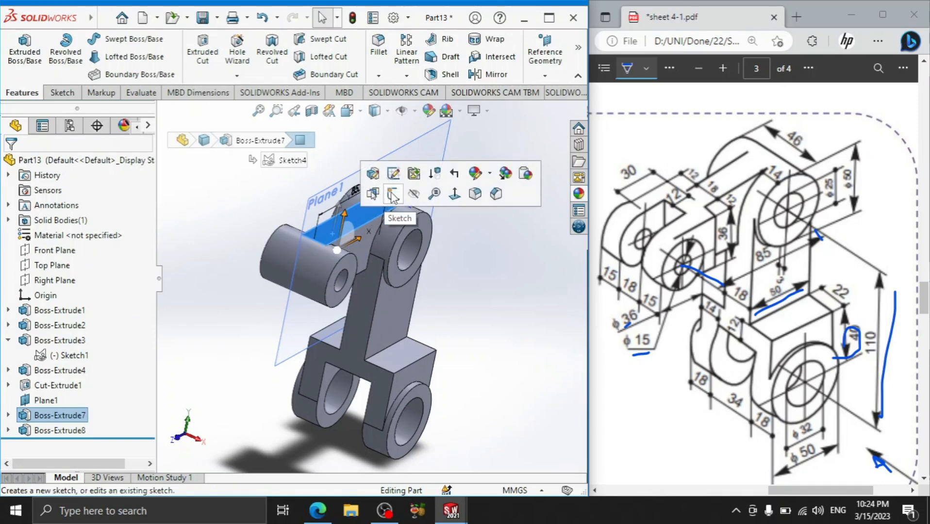
left_click(392, 195)
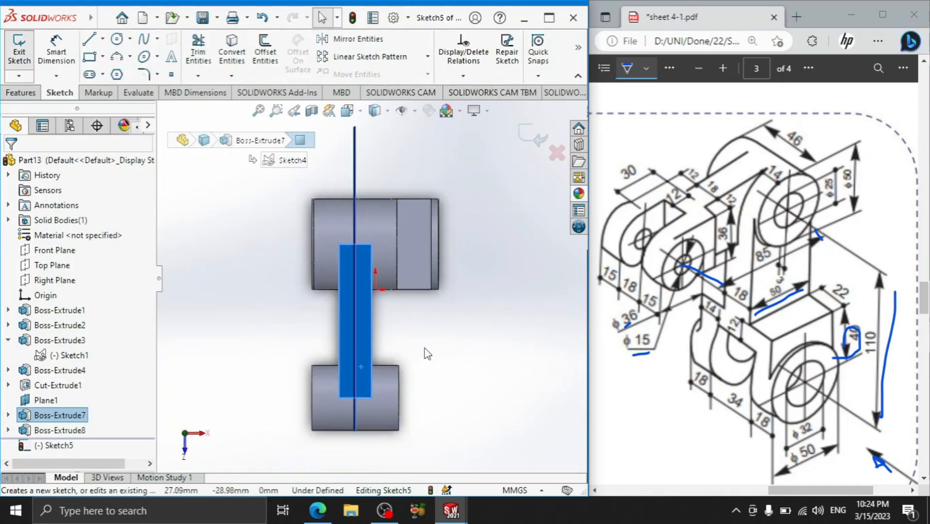
left_click(102, 38)
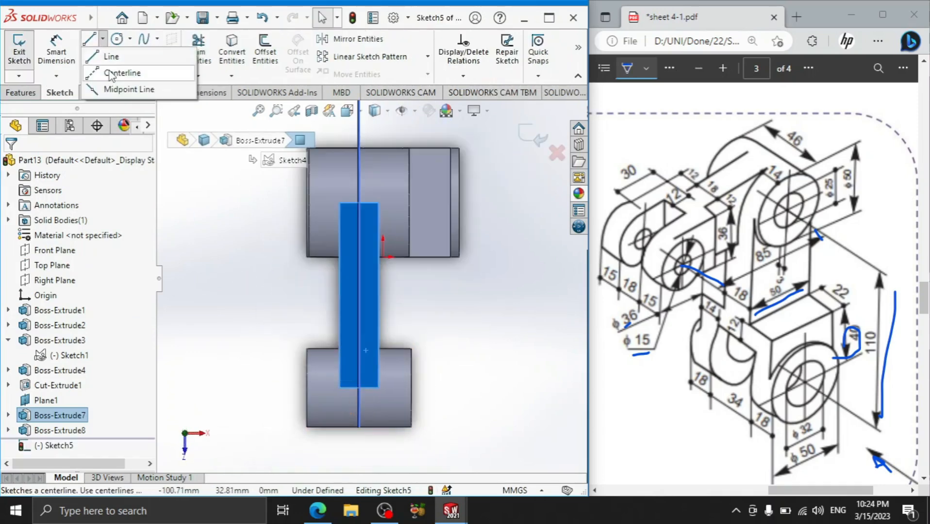
left_click(117, 70)
left_click(307, 388)
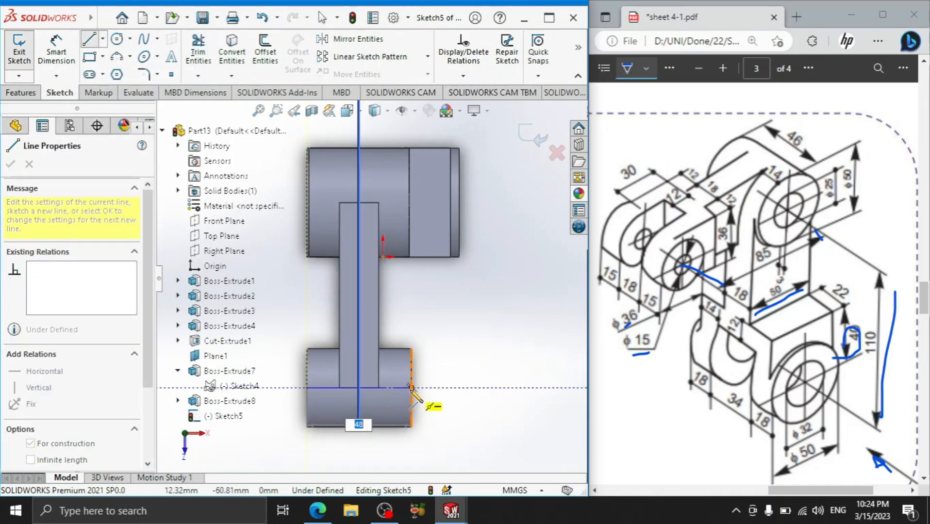
left_click(411, 388)
right_click(435, 331)
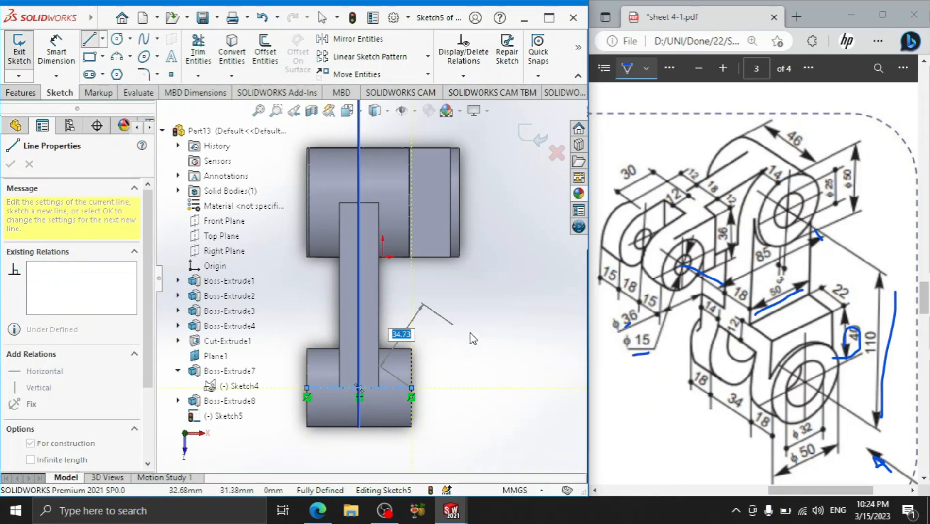
left_click(461, 336)
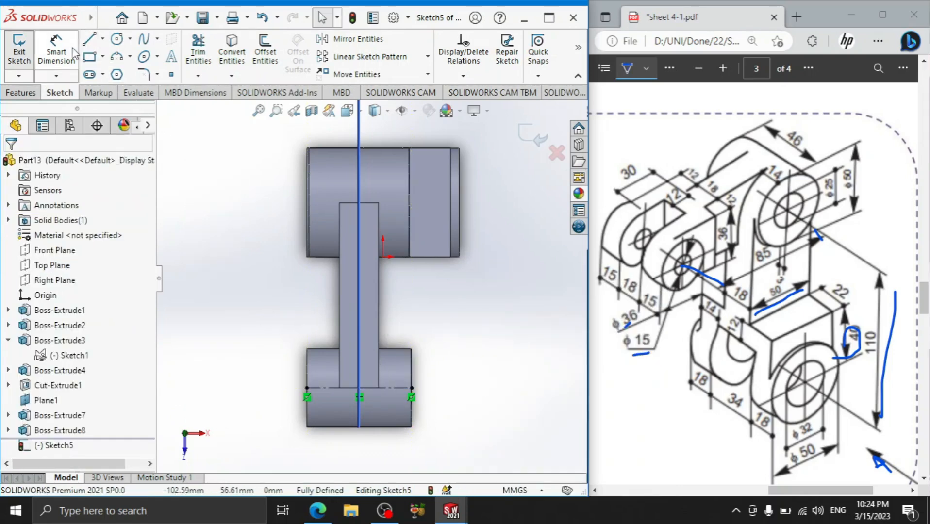
Offset the centerline 30 mm in the reversed direction, toward the upper cylinder
left_click(265, 54)
left_click(325, 388)
left_click(33, 235)
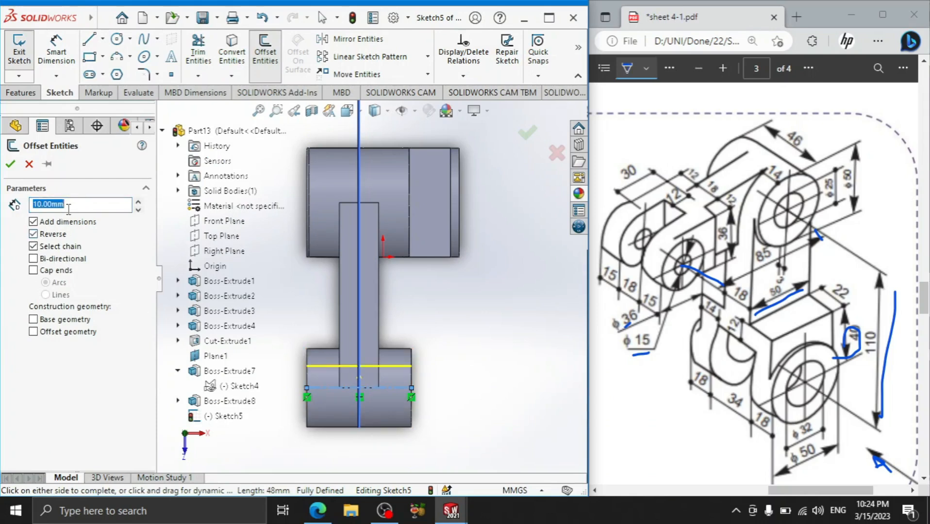
type("30")
key("Return")
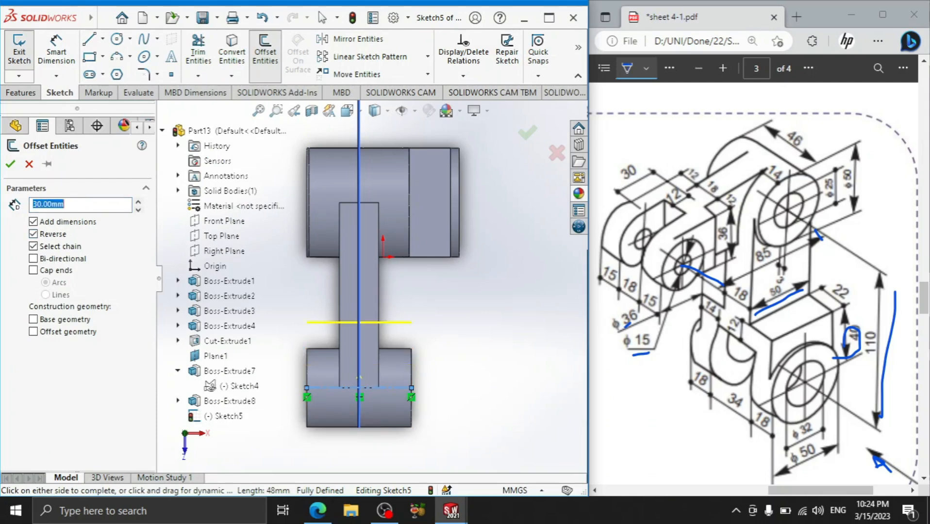
left_click(89, 39)
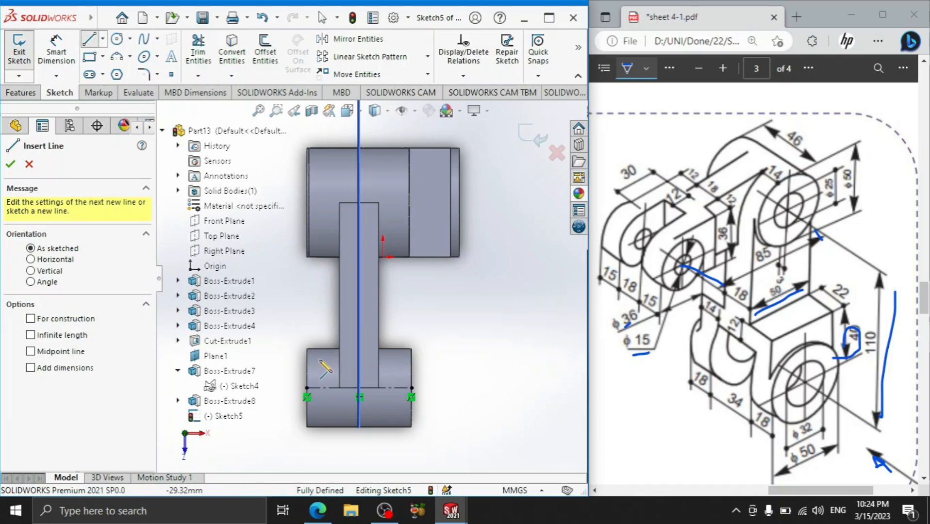
left_click(265, 51)
left_click(322, 388)
left_click(34, 234)
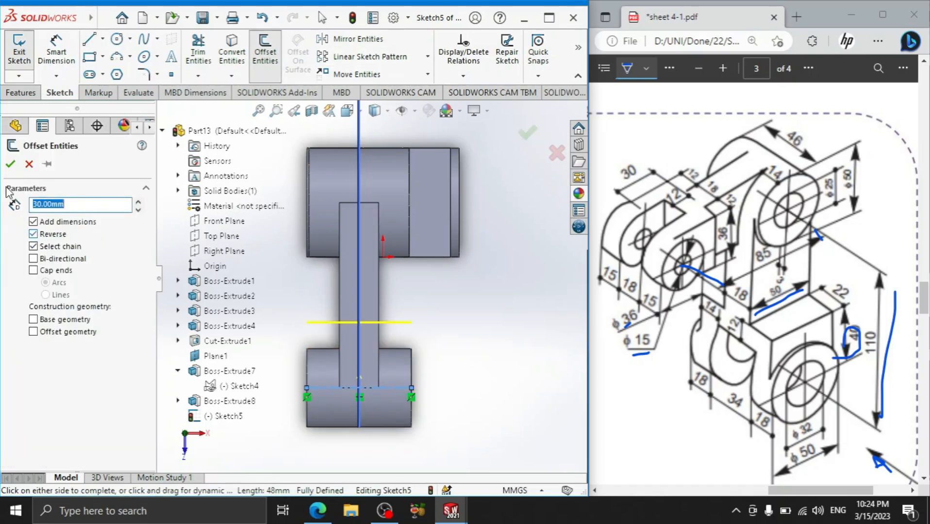
left_click(10, 165)
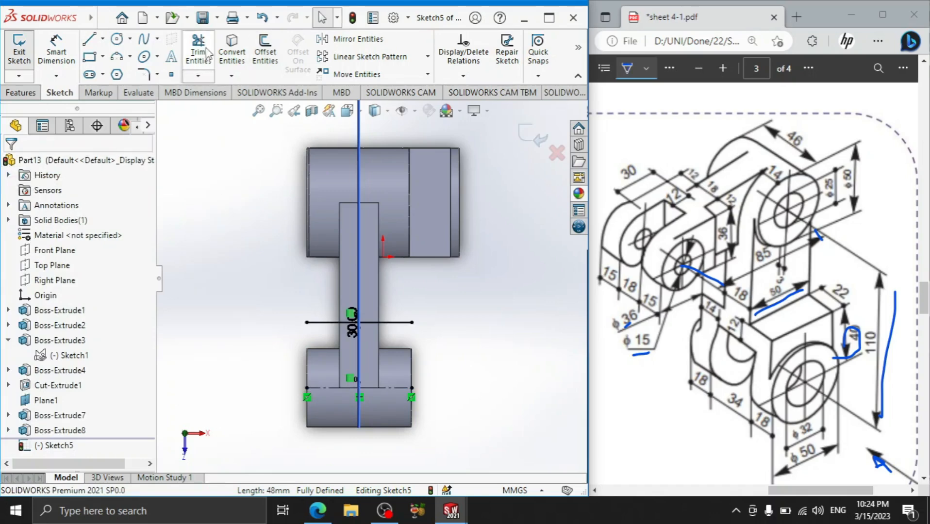
Sketch connected lines from the offset line's crossing with the arm edge, down to the centerline, about 42 mm across it and back up
left_click(89, 39)
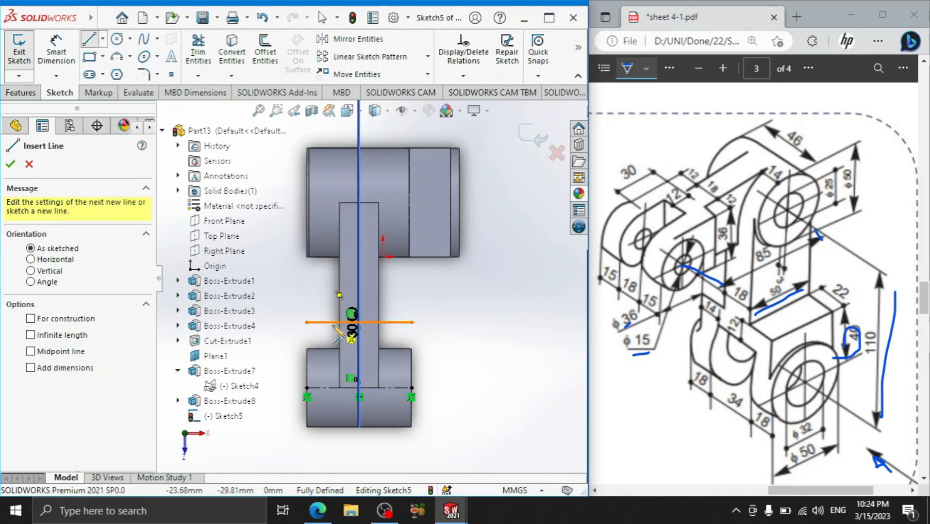
left_click(340, 322)
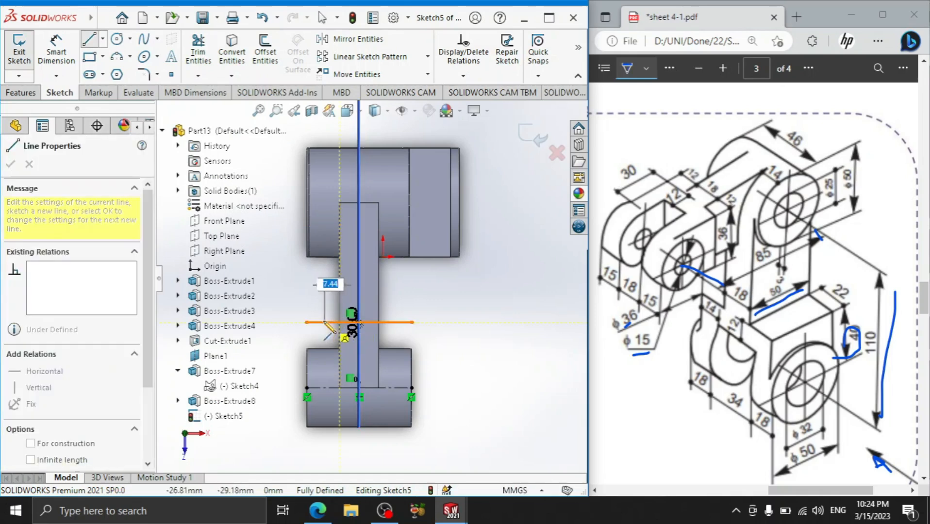
key("Return")
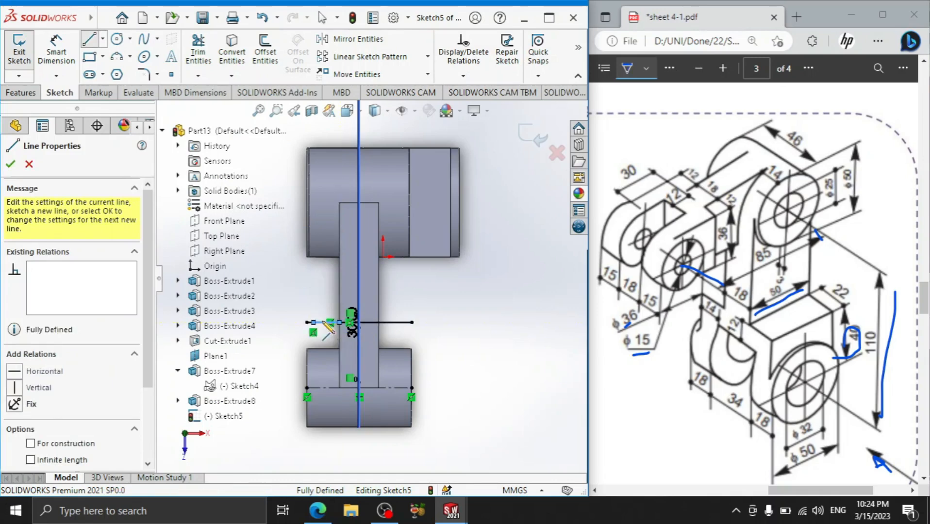
left_click(313, 388)
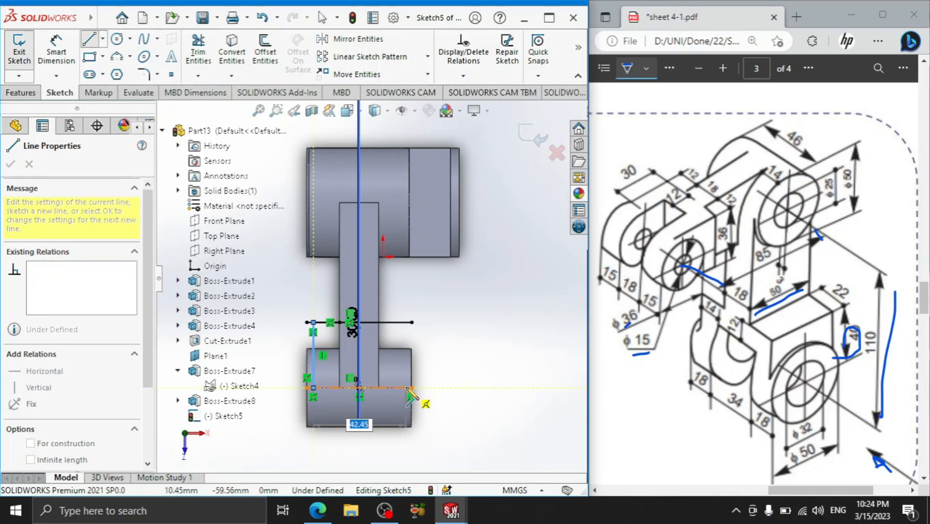
left_click(406, 388)
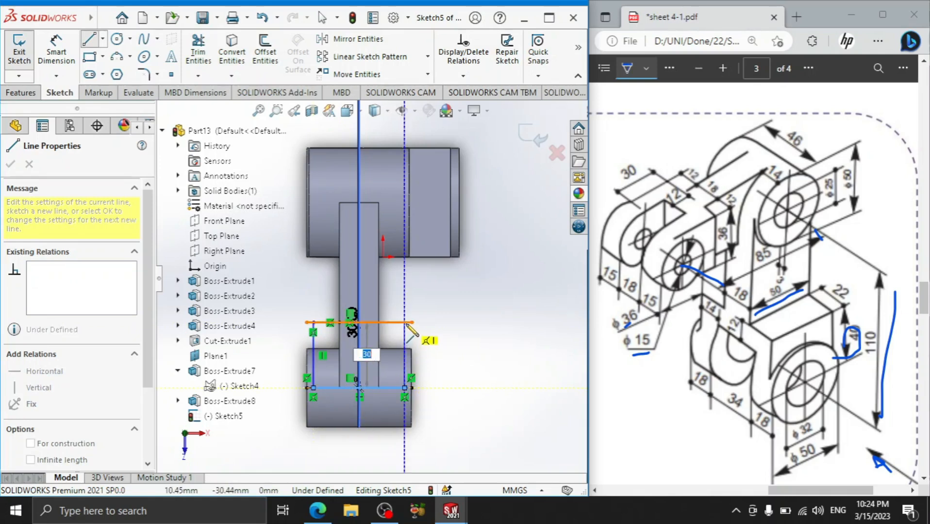
left_click(406, 323)
right_click(440, 255)
left_click(462, 262)
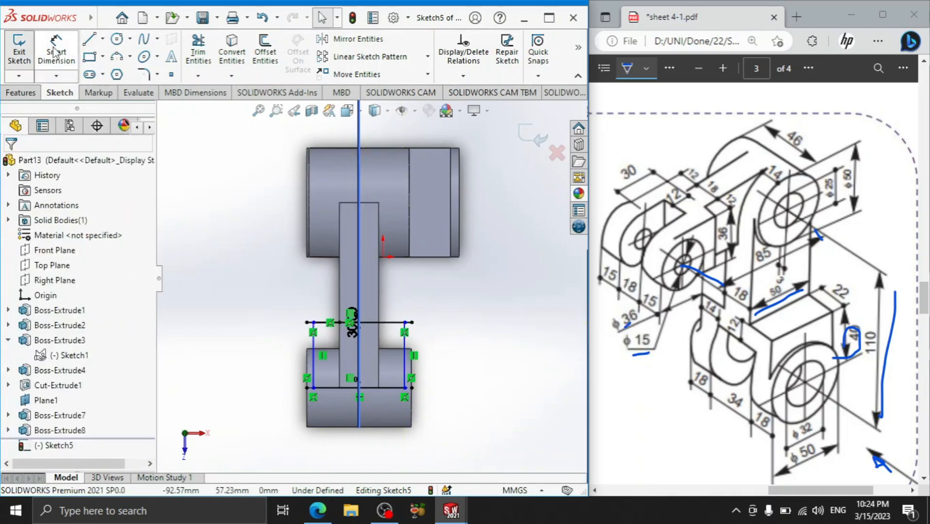
Dimension the gap between the right vertical line and the end cylinder's adjacent end edge to 3 mm
left_click(57, 52)
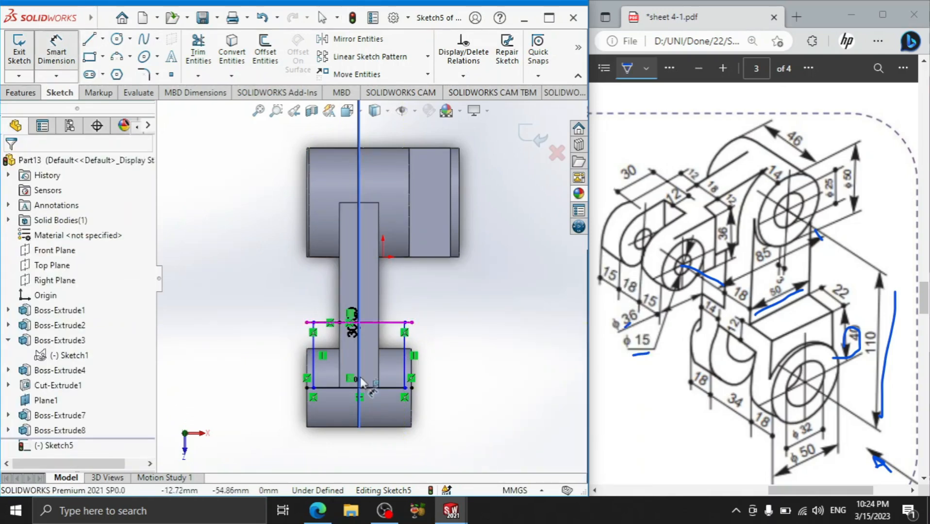
left_click(410, 371)
left_click(412, 373)
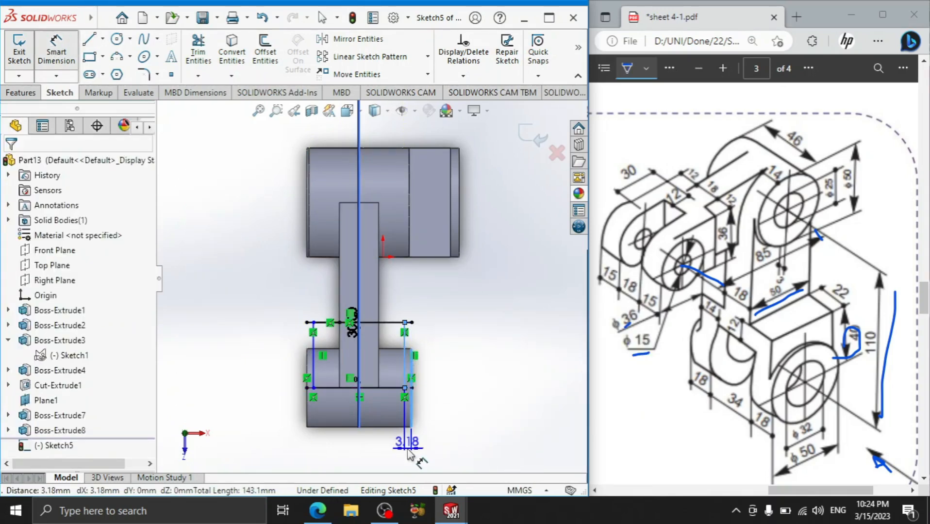
left_click(408, 454)
type("3")
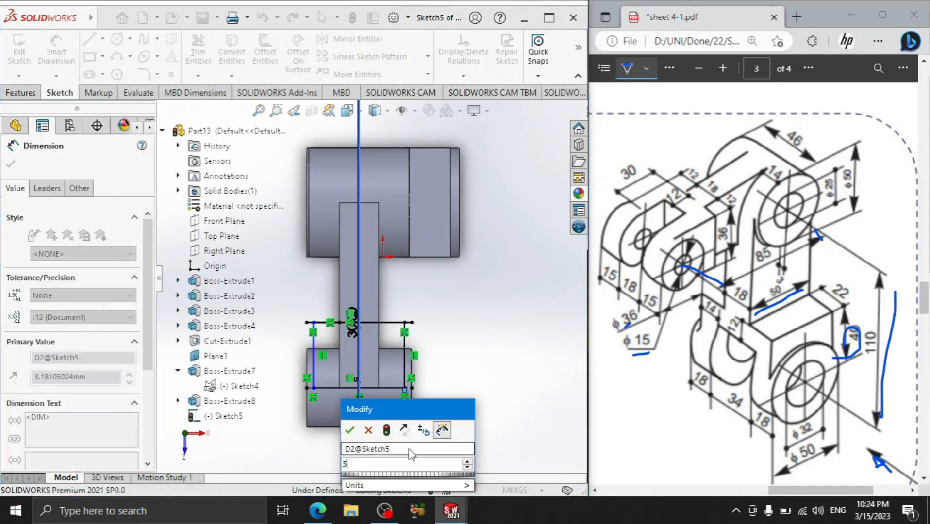
key("Return")
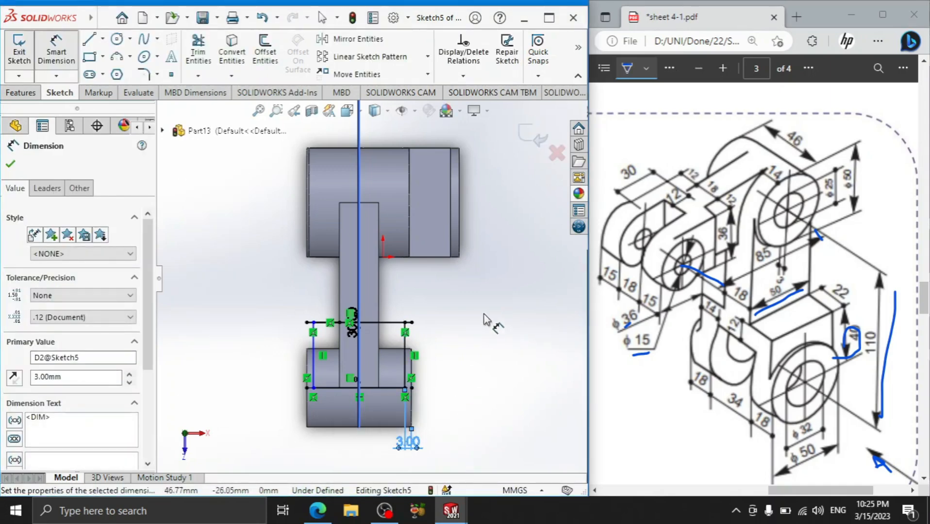
right_click(451, 306)
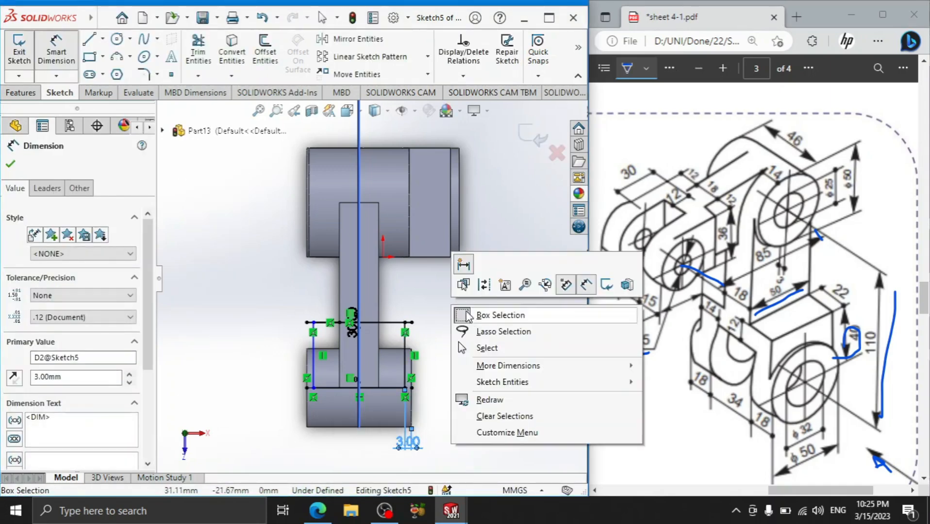
left_click(491, 348)
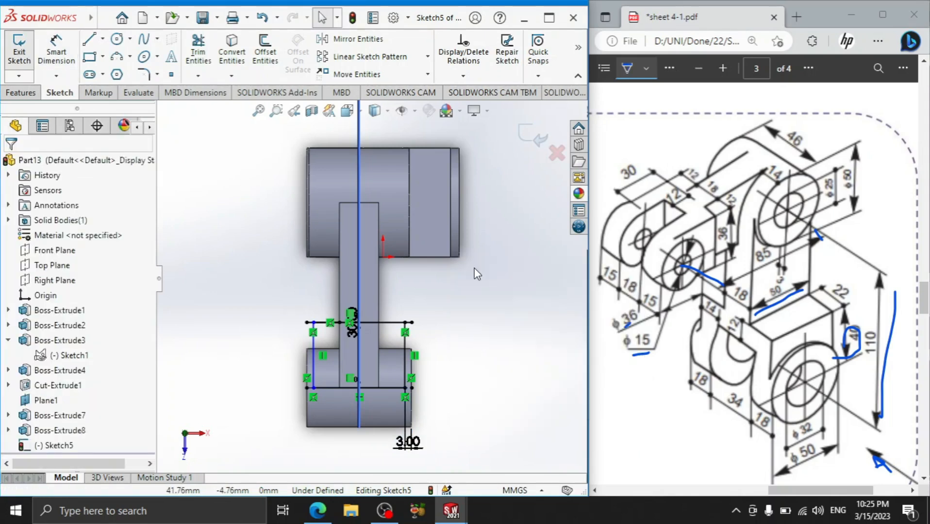
Trim the overhanging ends of the offset line beyond the two vertical lines to close the rectangle
left_click(198, 53)
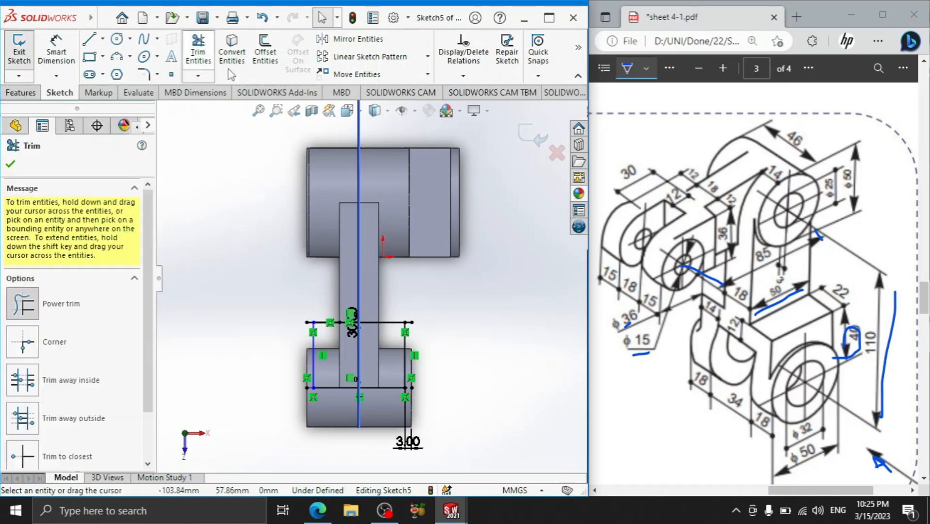
scroll(427, 335, "down", 5)
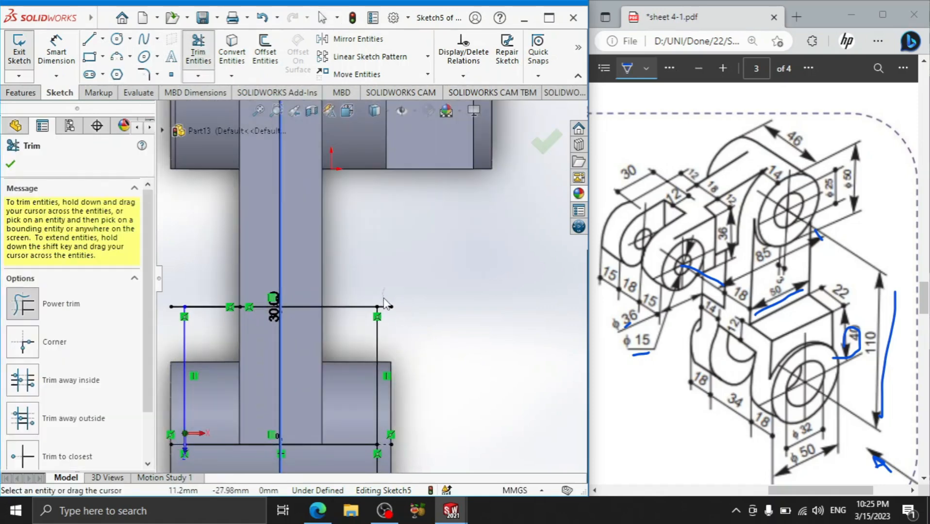
scroll(426, 314, "up", 3)
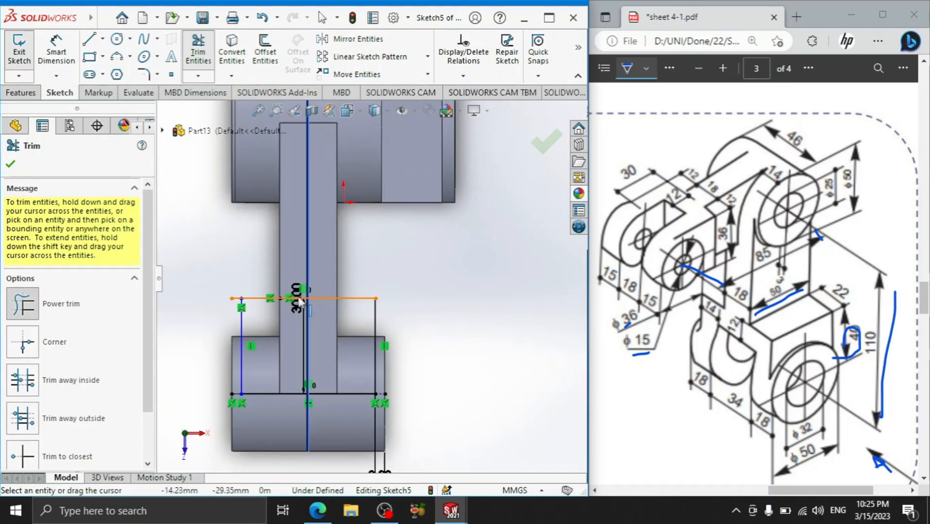
left_click_drag(235, 297, 233, 303)
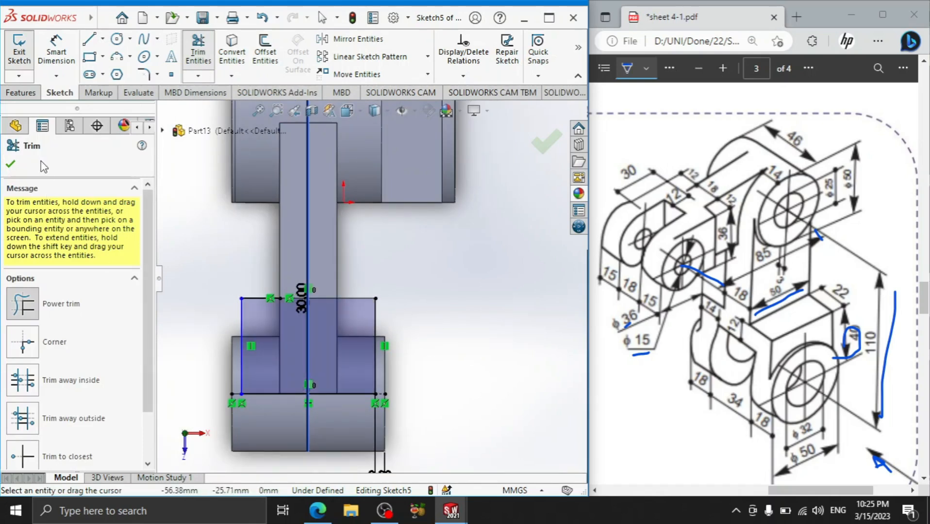
left_click(10, 164)
Extrude the two rectangular regions on either side of the arm downward by a Blind depth of 36 mm
left_click(21, 92)
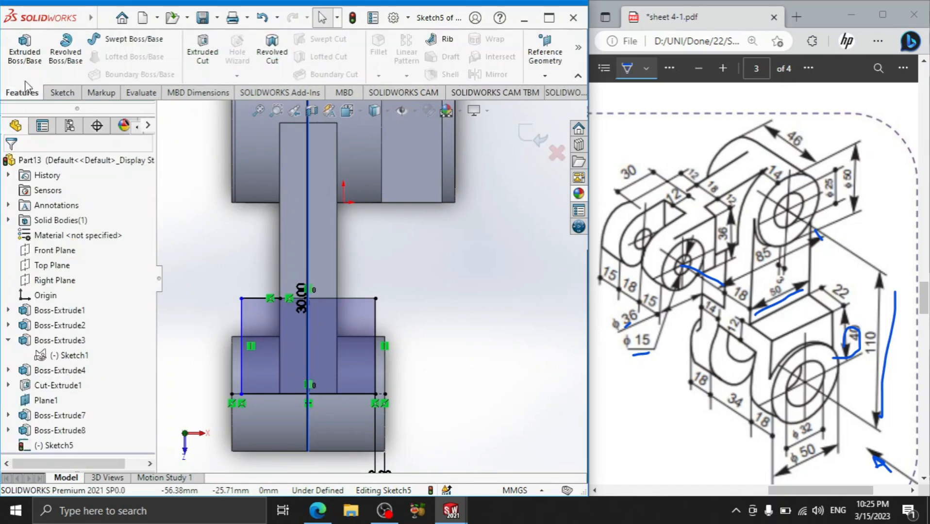
left_click(22, 56)
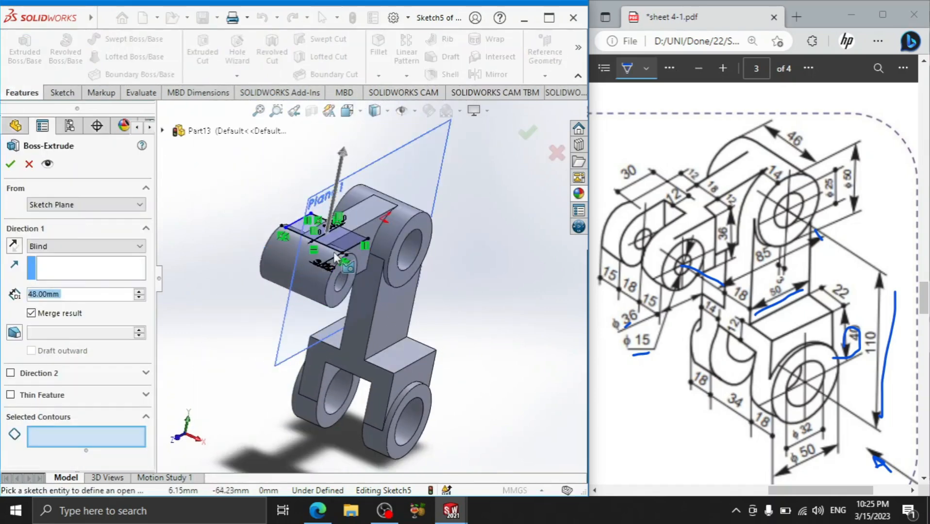
left_click(15, 246)
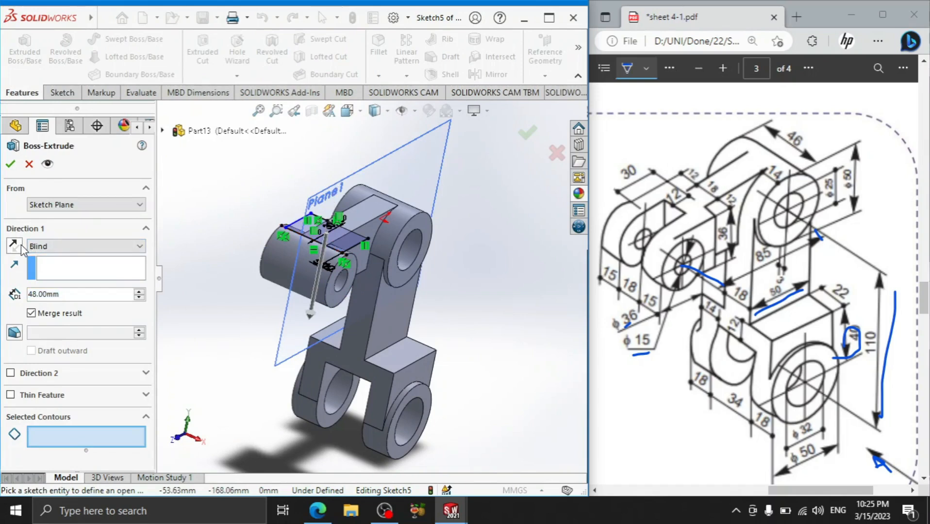
double_click(83, 293)
type("36")
key("Return")
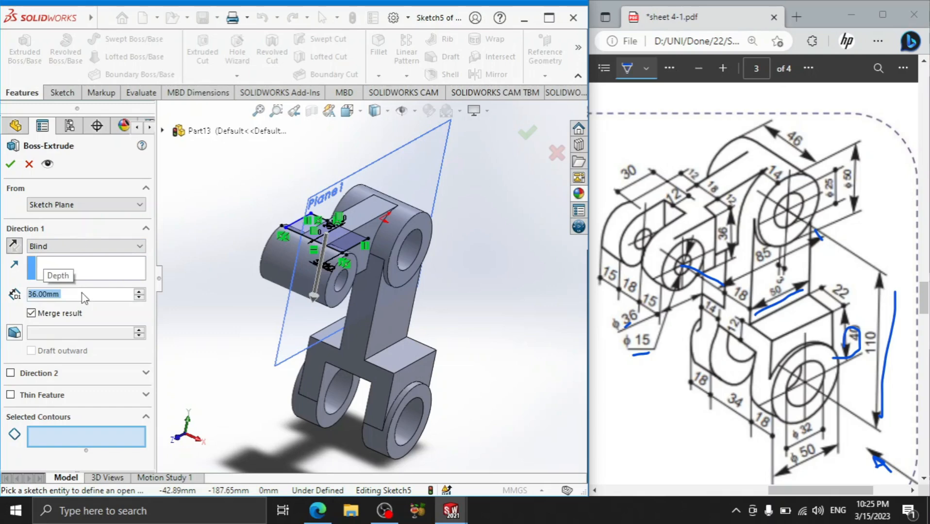
left_click(340, 241)
scroll(312, 237, "down", 3)
scroll(312, 237, "down", 2)
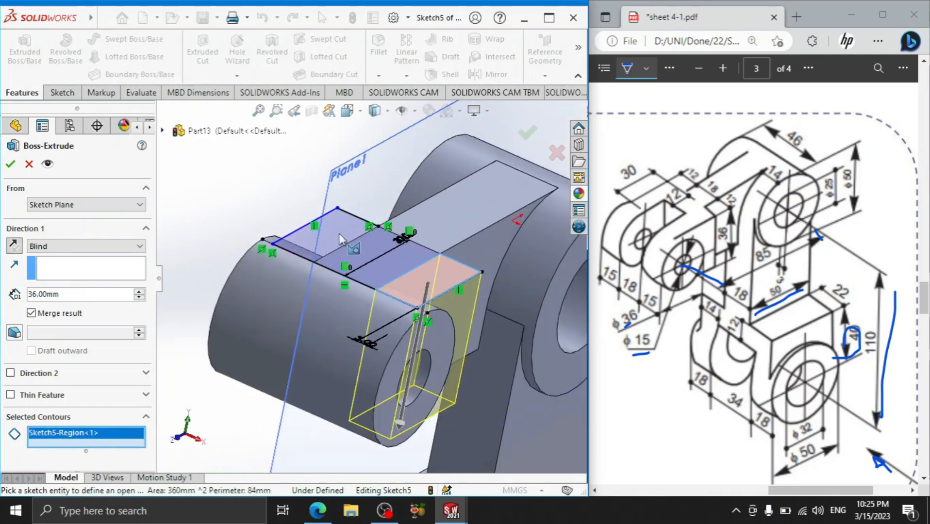
left_click(339, 230)
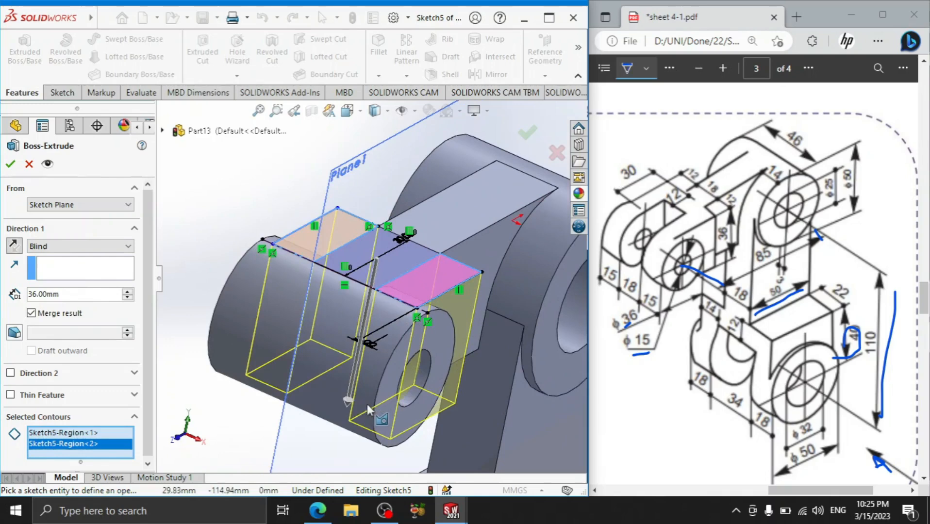
left_click(12, 170)
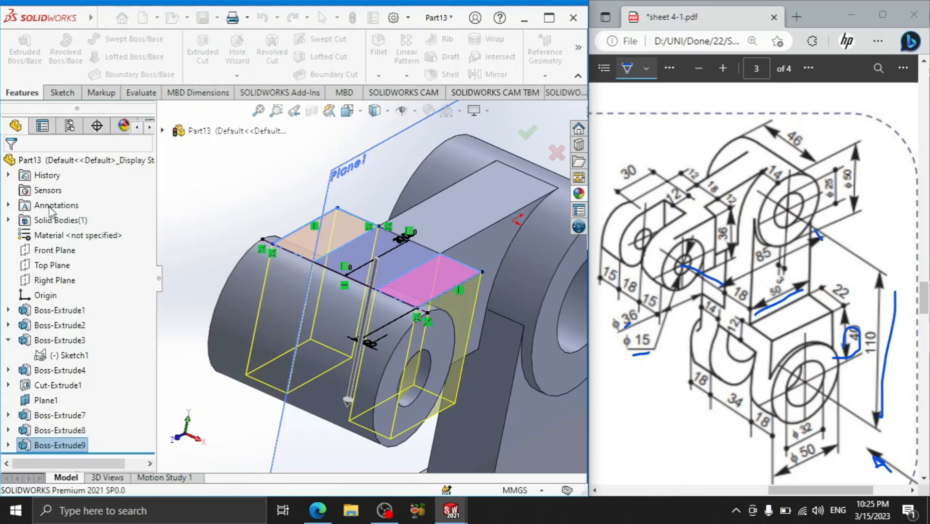
Start a sketch on the end cylinder's outer flat face and convert the hole's arc edge into sketch geometry
left_click(410, 418)
left_click(465, 380)
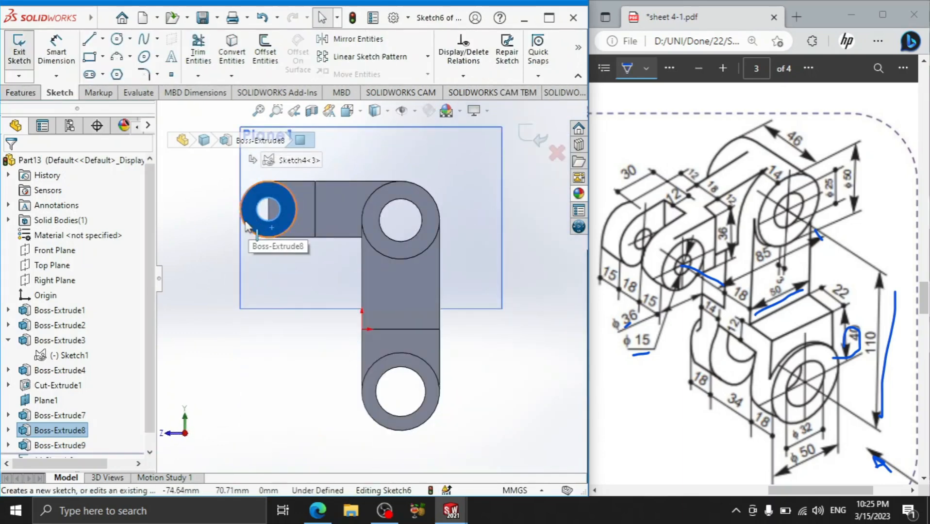
scroll(257, 224, "down", 3)
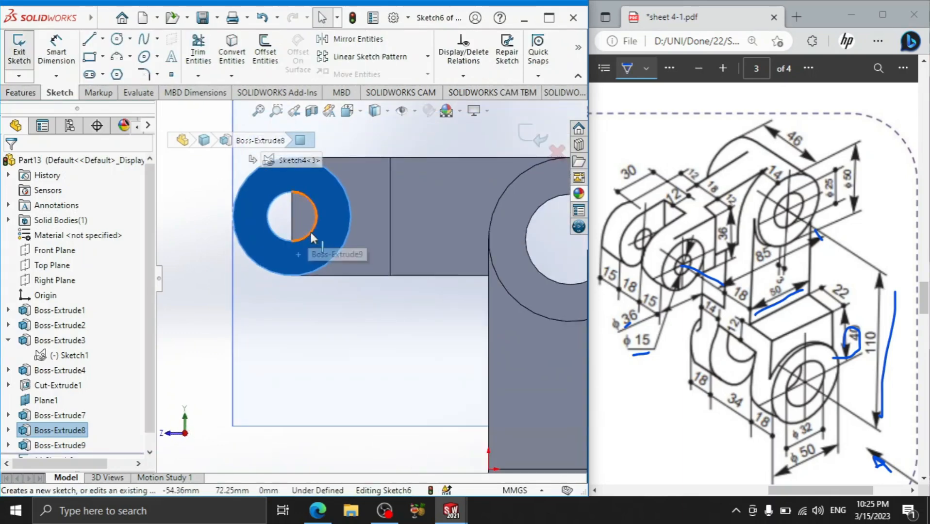
left_click(310, 232)
left_click(247, 49)
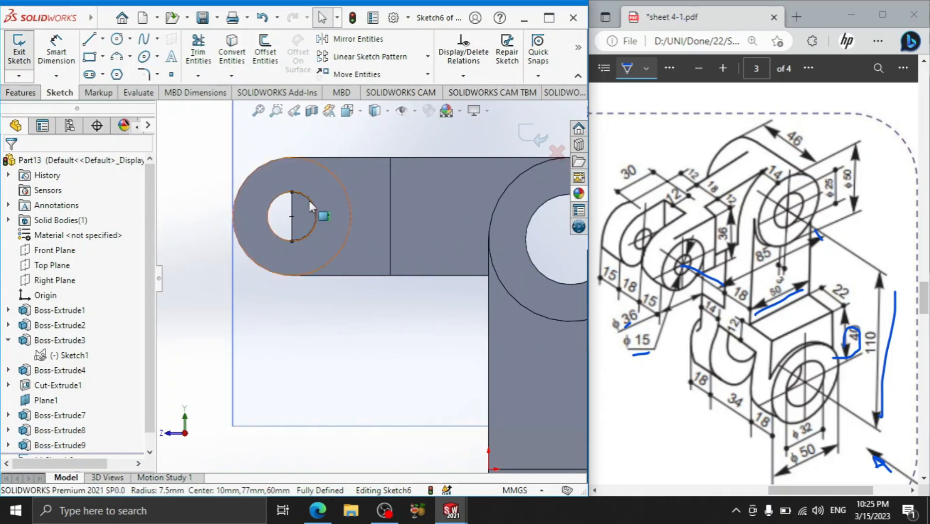
left_click(273, 234)
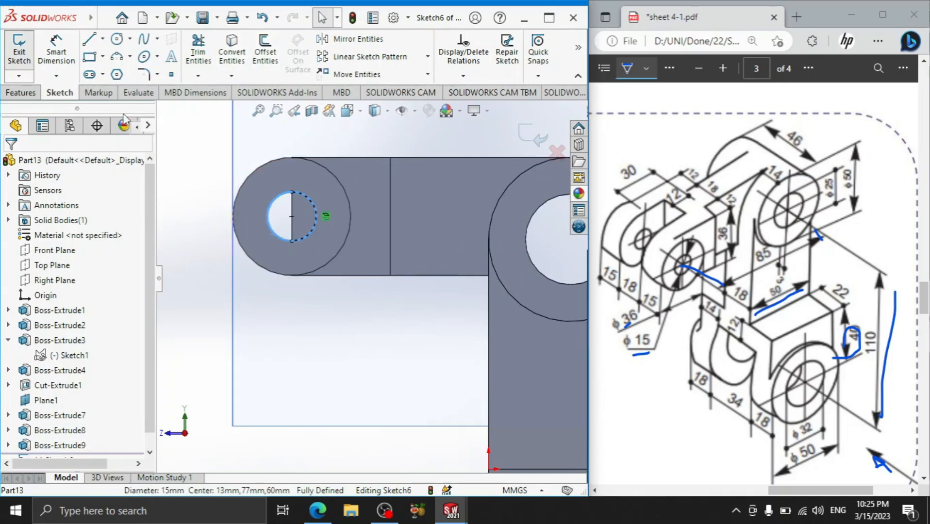
left_click(21, 92)
left_click(200, 53)
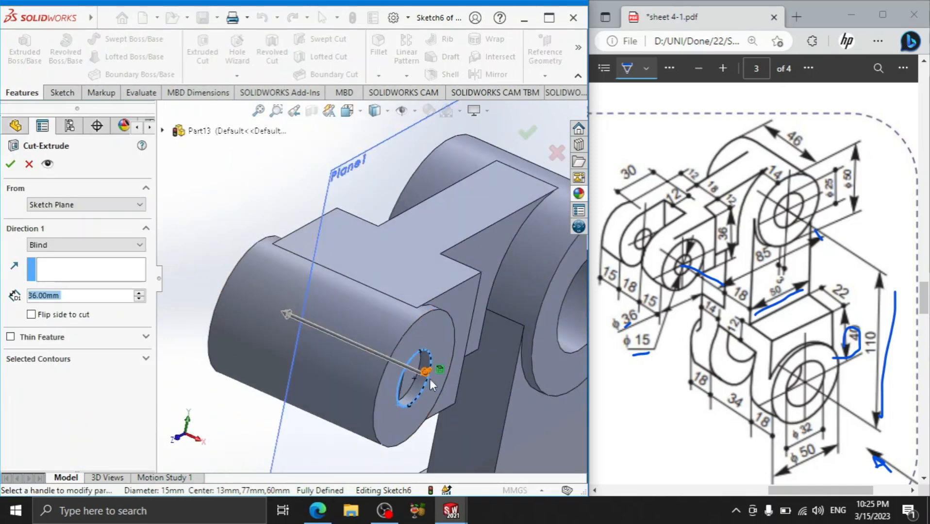
left_click(408, 384)
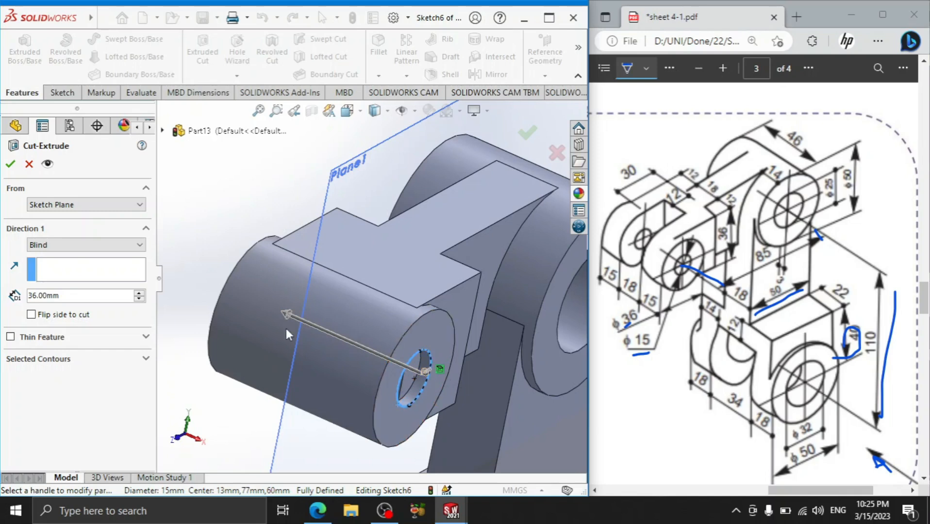
left_click_drag(289, 320, 204, 277)
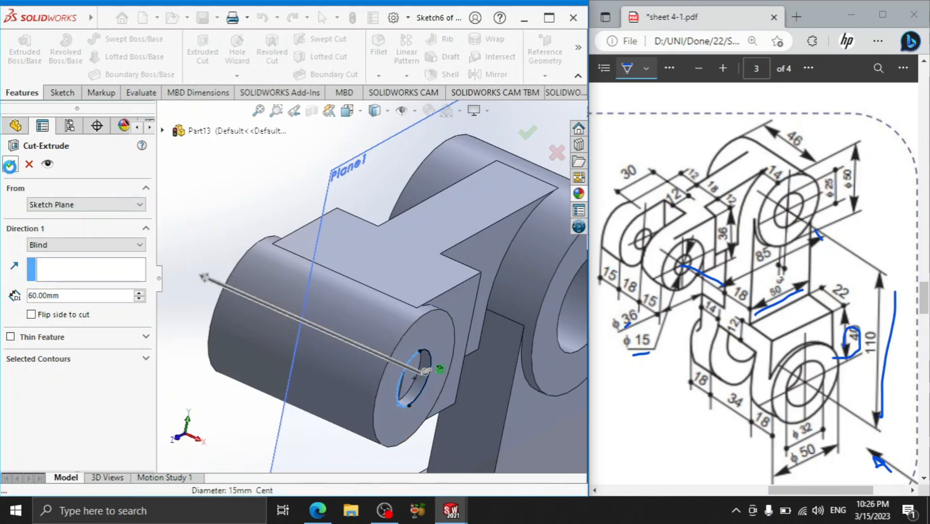
left_click(29, 165)
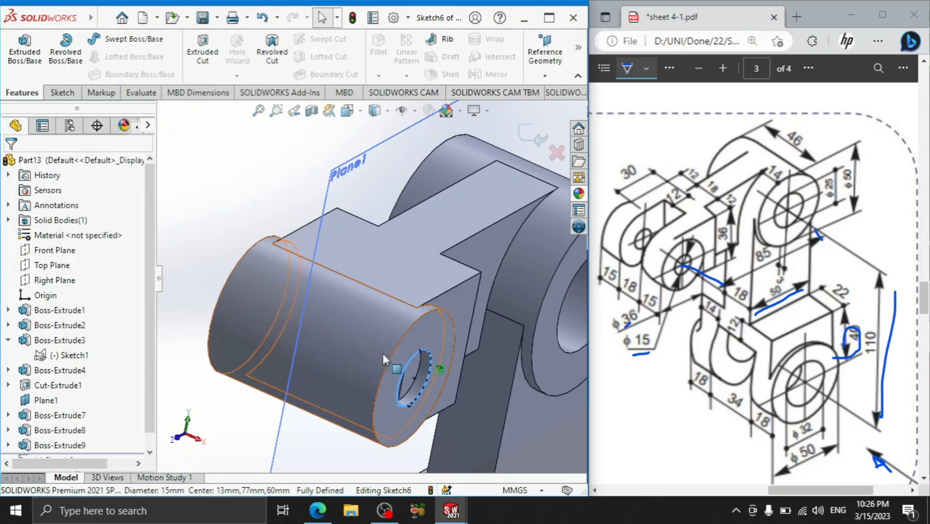
left_click(429, 398)
key("space")
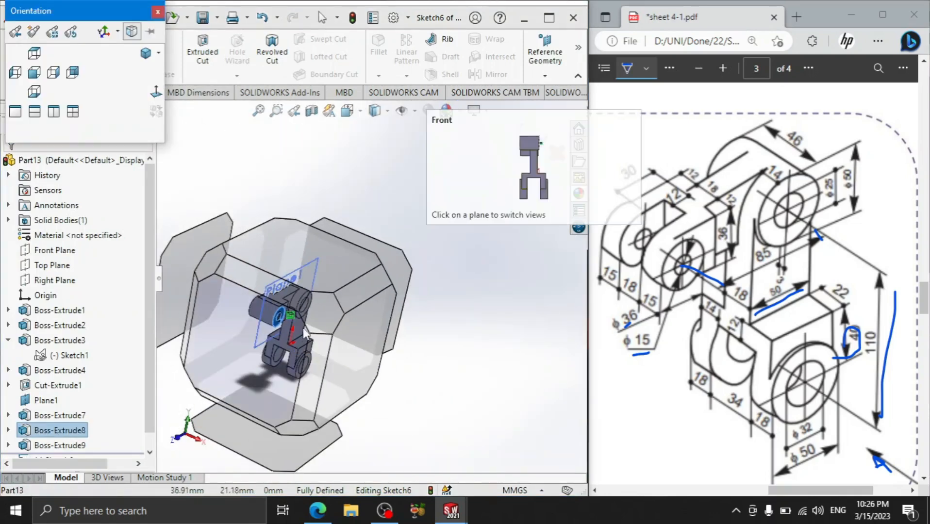
left_click(470, 342)
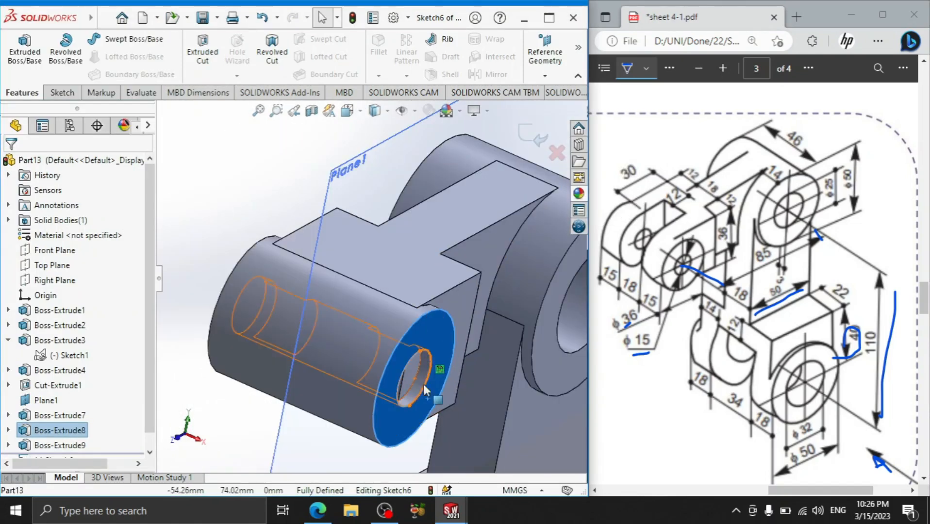
right_click(245, 219)
left_click(199, 146)
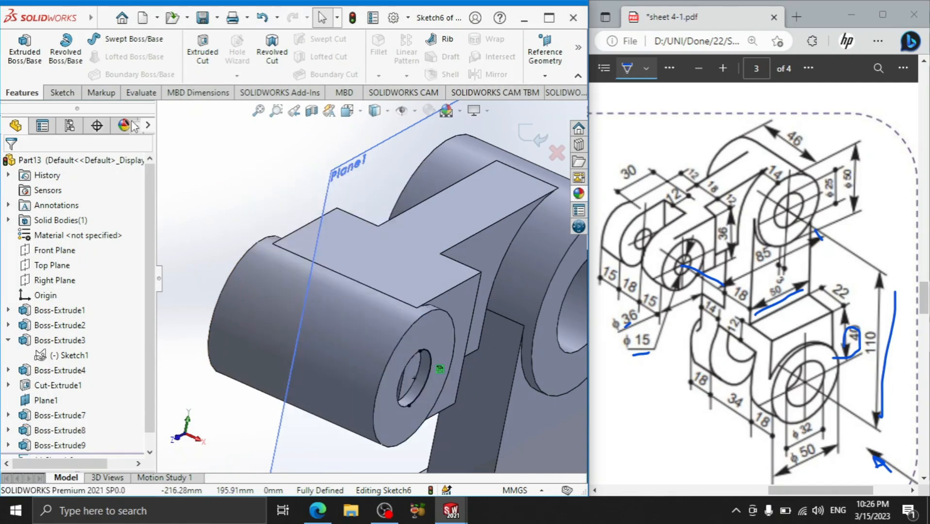
Close the current sketch and, in a new one on the end cylinder's flat face, draw a full circle matching the hole's centre and edge
left_click(58, 93)
left_click(19, 48)
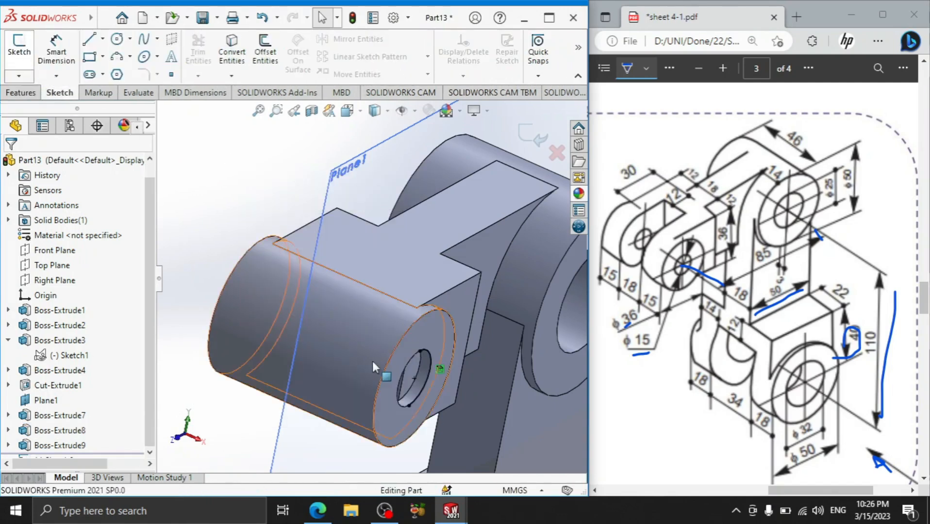
left_click(417, 355)
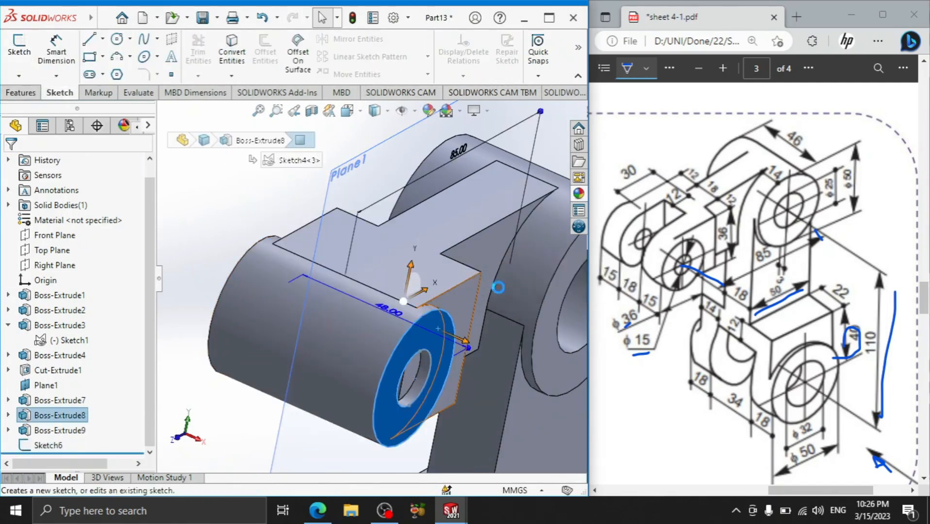
left_click(486, 277)
left_click(117, 39)
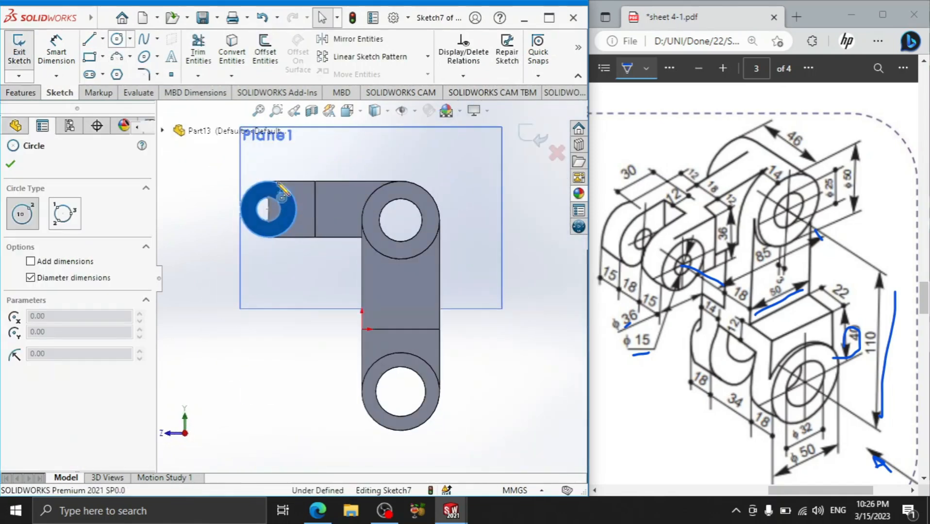
left_click(268, 209)
left_click(268, 197)
right_click(261, 168)
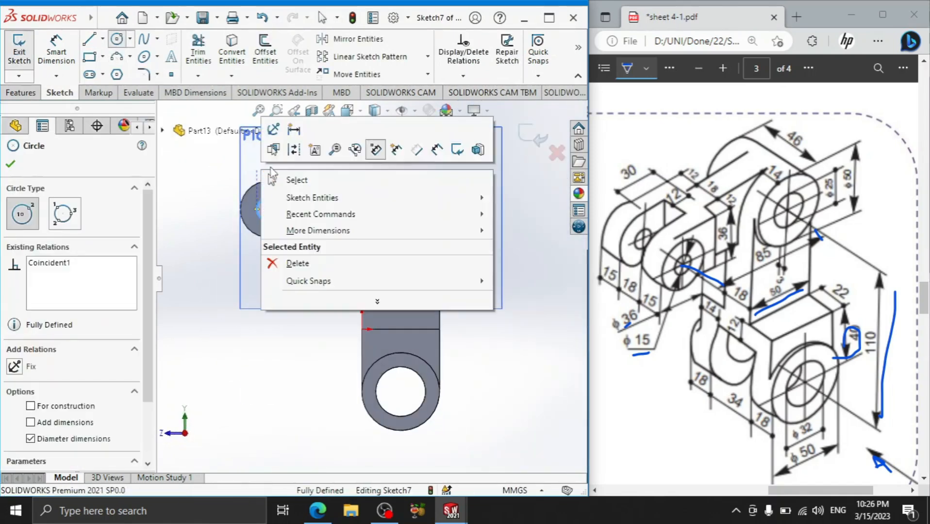
left_click(278, 179)
Cut the circle through the full length of the end cylinder with a Blind depth of 59 mm
left_click(16, 93)
left_click(202, 53)
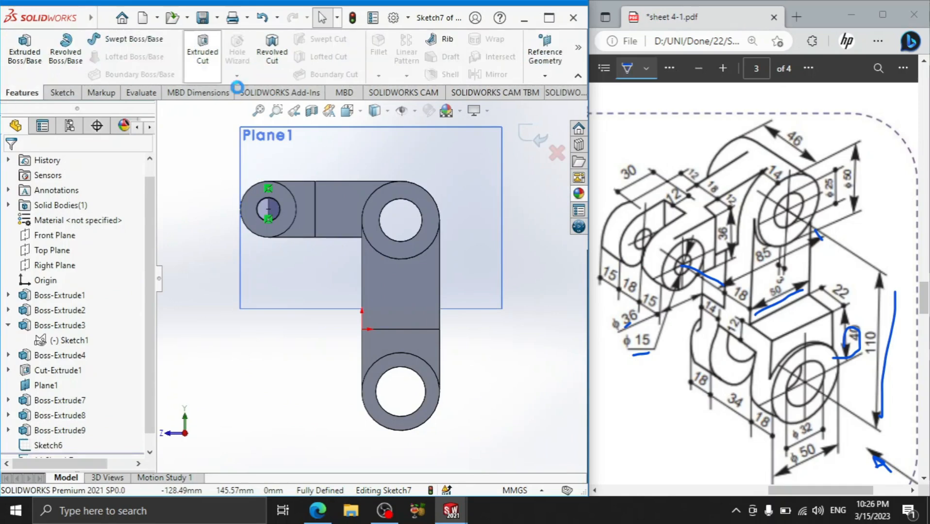
left_click_drag(274, 320, 216, 275)
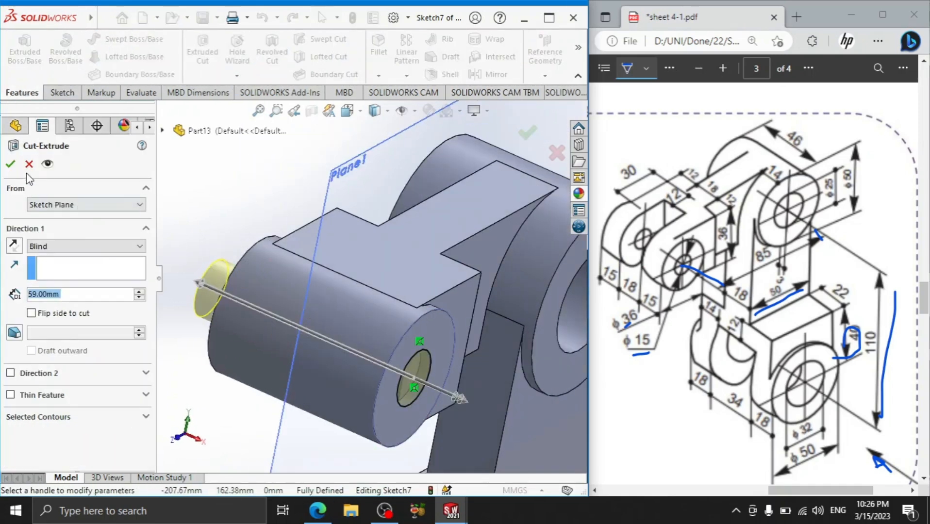
left_click(11, 164)
Start a sketch on the arm's top face and draw an 18 mm horizontal line across the wide block
left_click(362, 262)
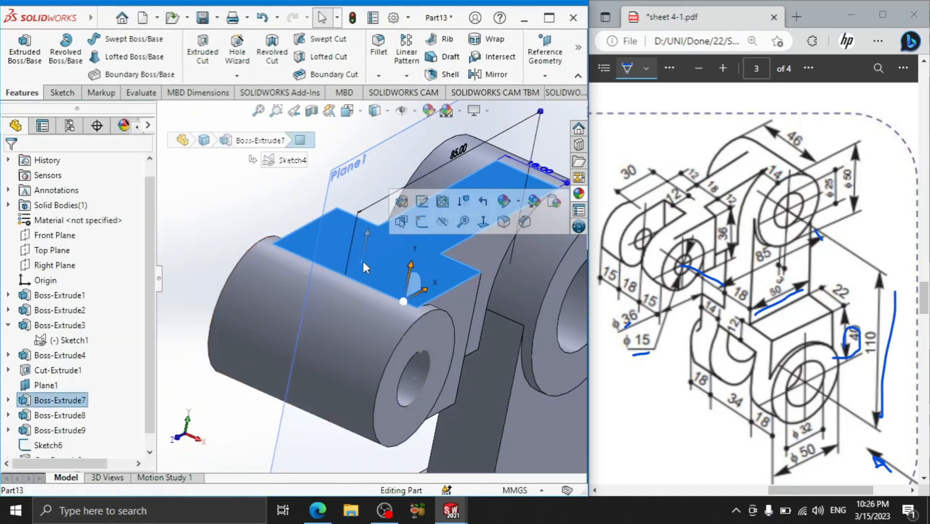
left_click(418, 227)
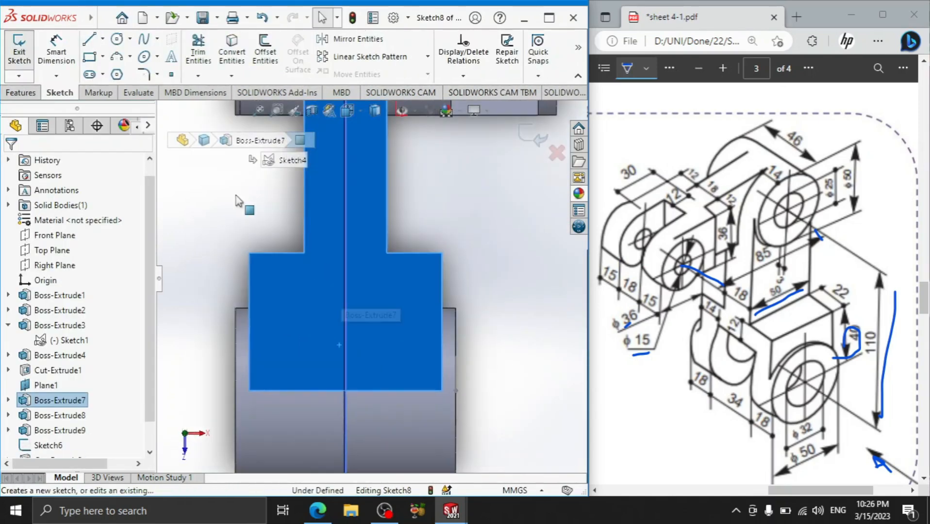
left_click(89, 38)
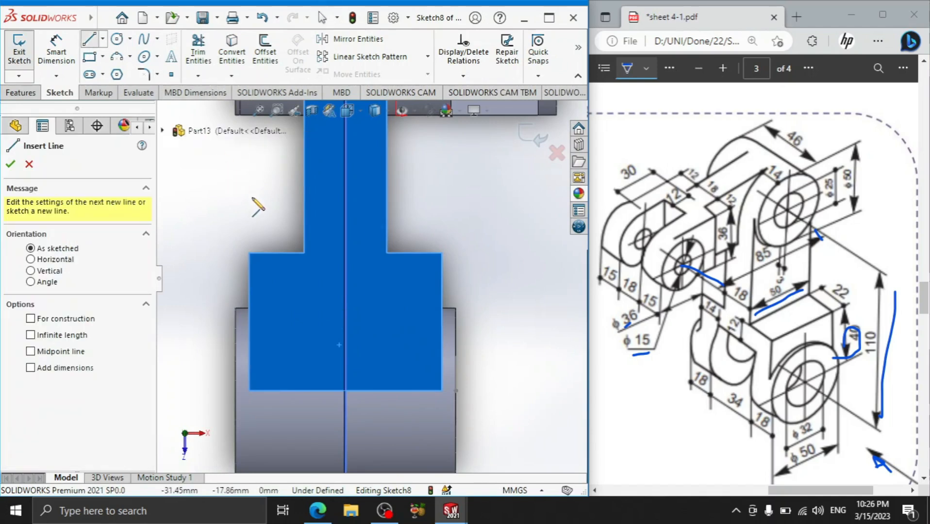
left_click(285, 293)
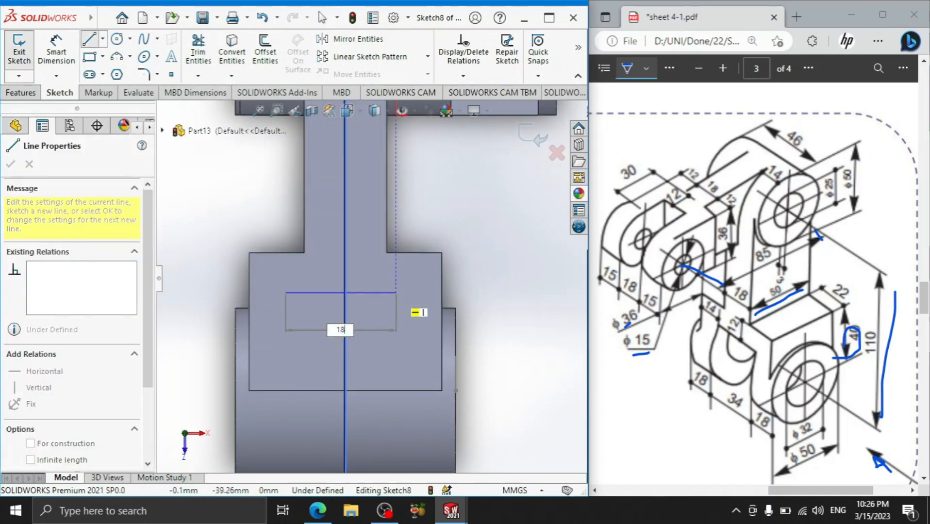
key("Return")
right_click(432, 213)
left_click(486, 253)
key("Escape")
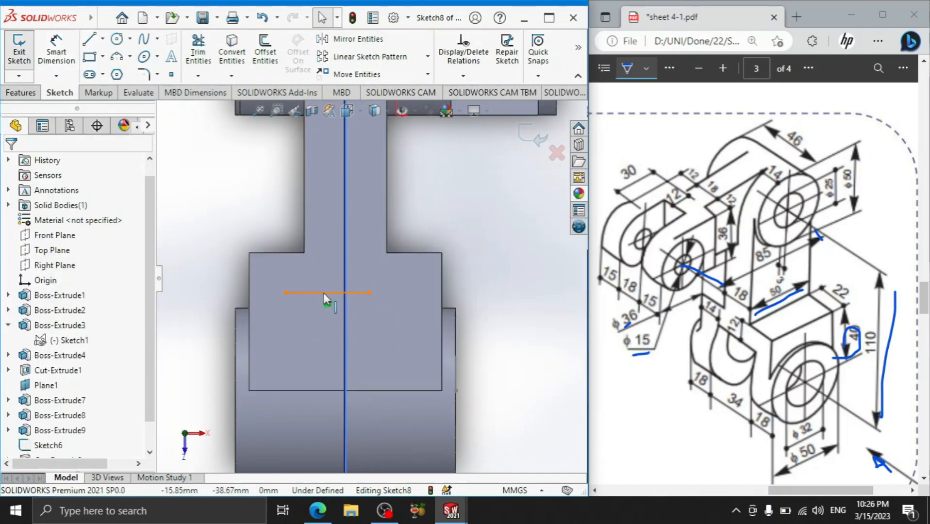
Make the horizontal line's midpoint coincident with Plane1 to centre the line on the arm
left_click(344, 292)
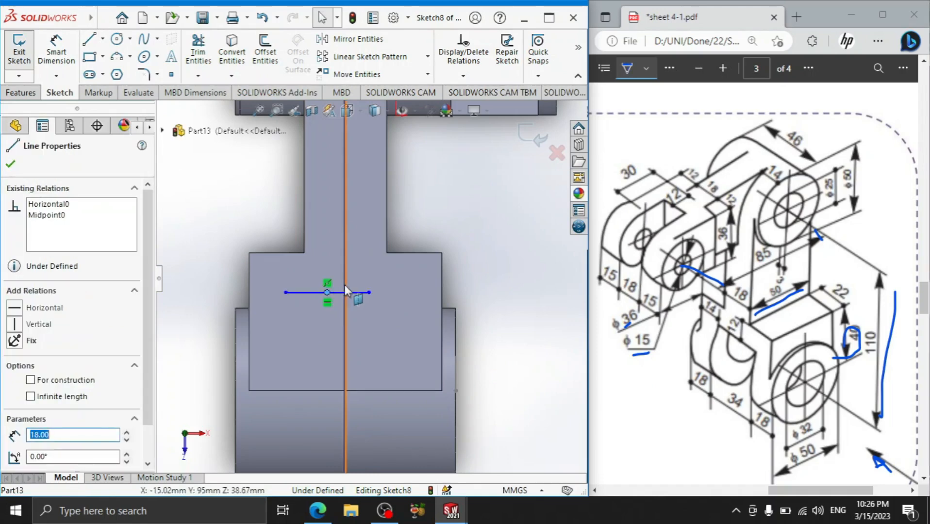
left_click(345, 291, "ctrl")
left_click(15, 304)
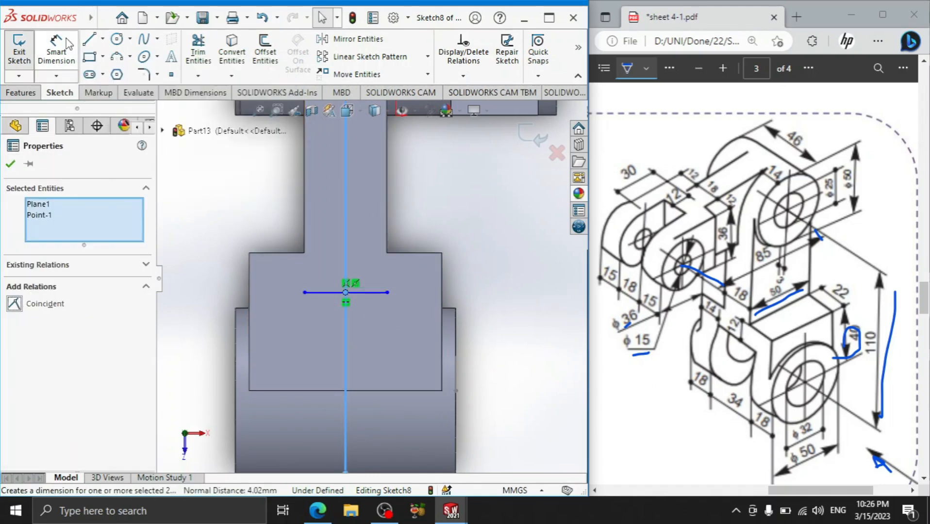
Dimension the distance between the block's shoulder edge beside the arm and the horizontal line to 12 mm
left_click(194, 130)
left_click(294, 252)
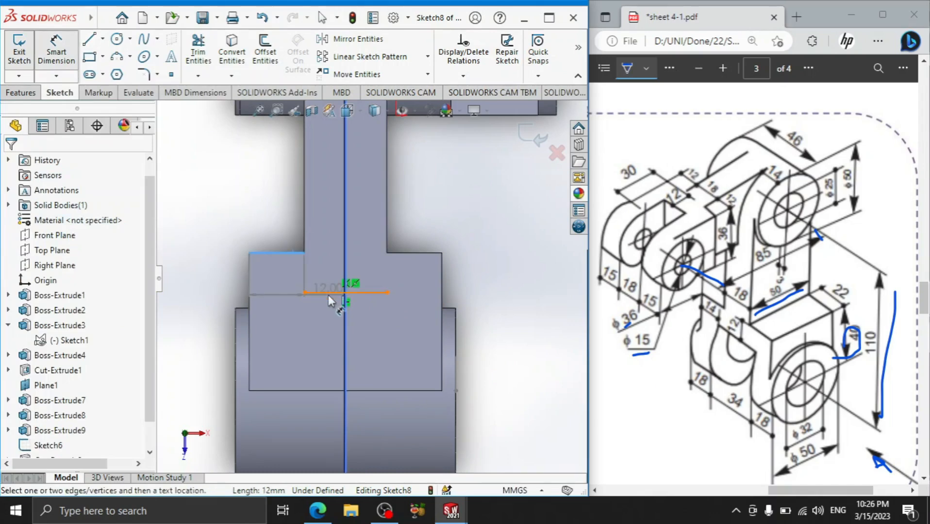
left_click(329, 293)
left_click(237, 278)
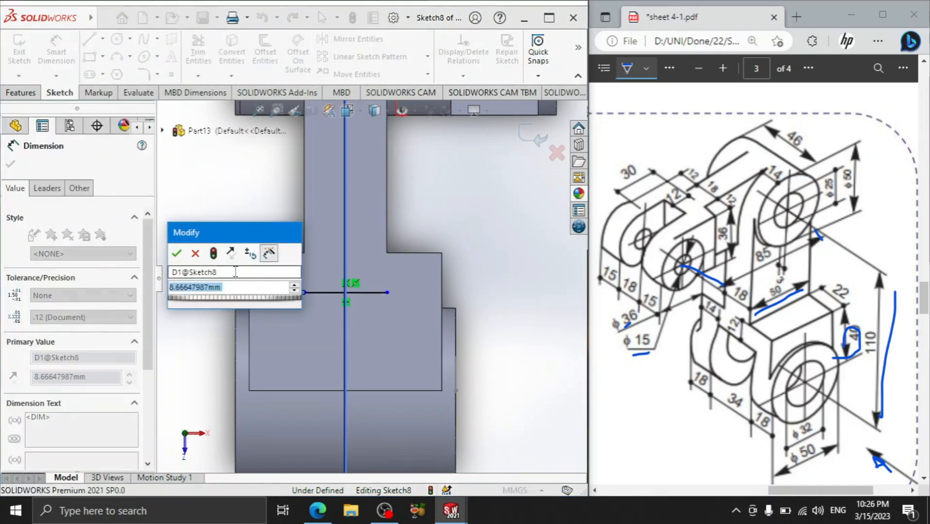
type("12")
key("Return")
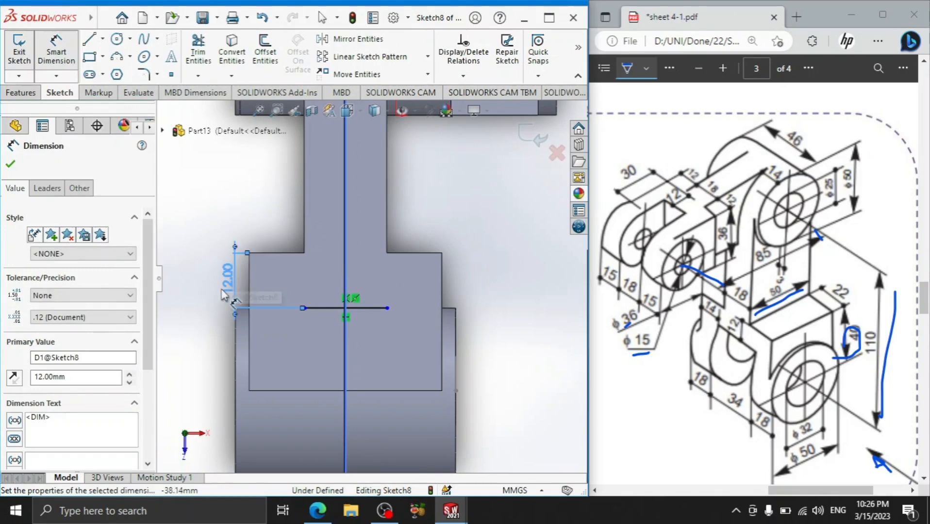
scroll(275, 301, "up", 2)
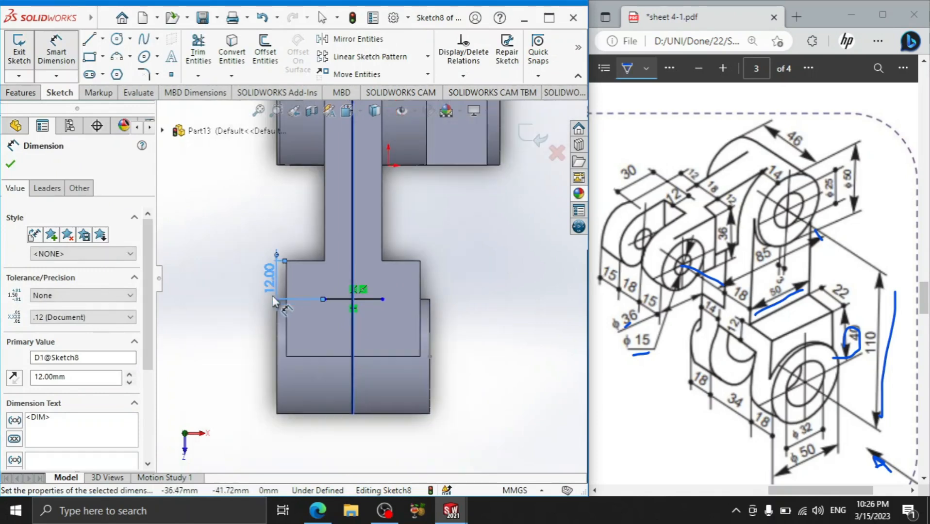
Draw a corner rectangle as wide as the horizontal line, starting at its left end and reaching past the cylinder's outer side
left_click(89, 56)
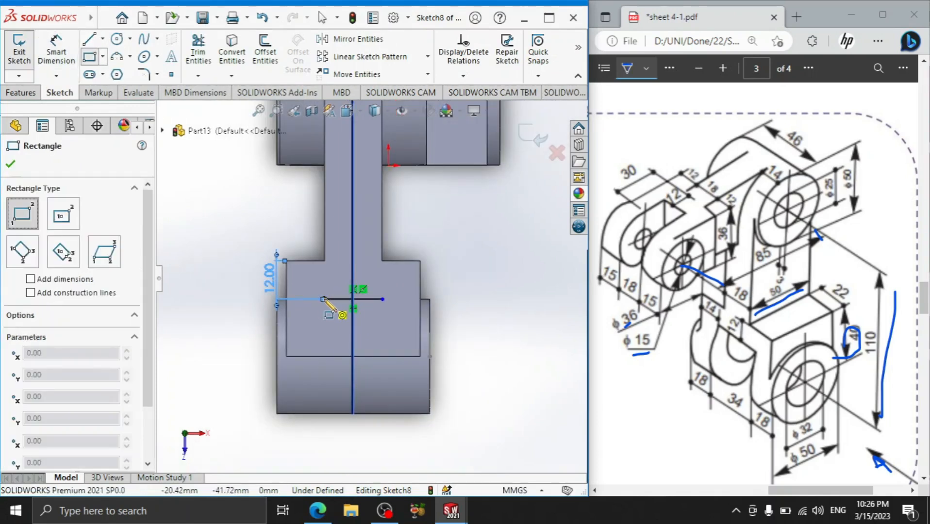
left_click(324, 300)
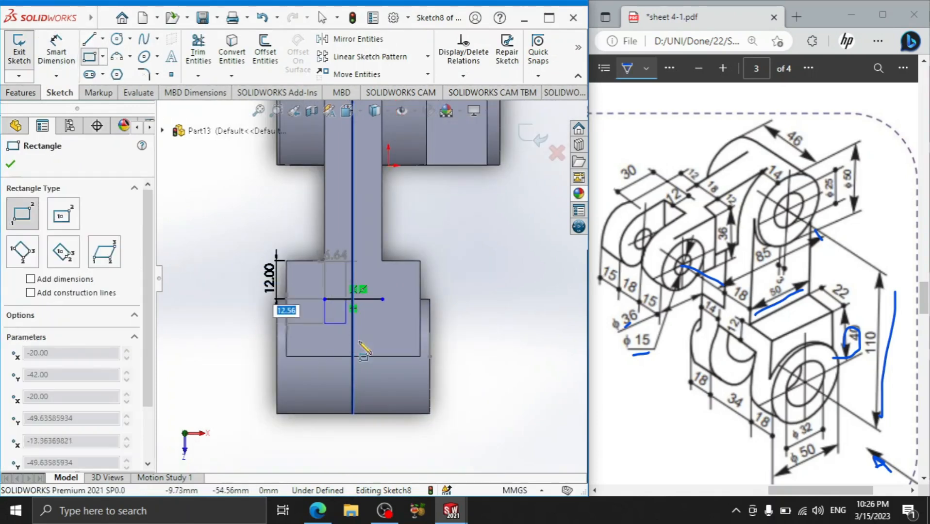
left_click(382, 426)
right_click(487, 253)
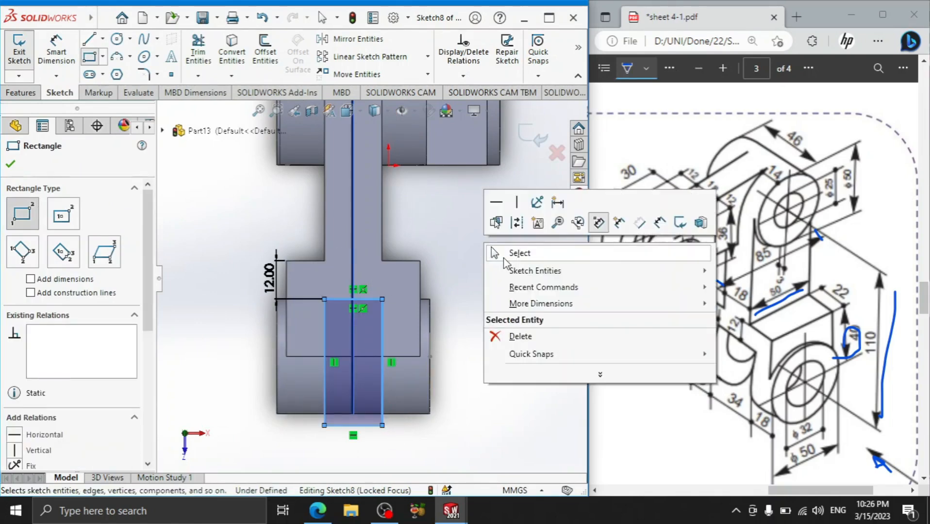
left_click(500, 250)
Cut both regions of the slot rectangle downward with a Blind depth of 59 mm to form the fork
left_click(20, 92)
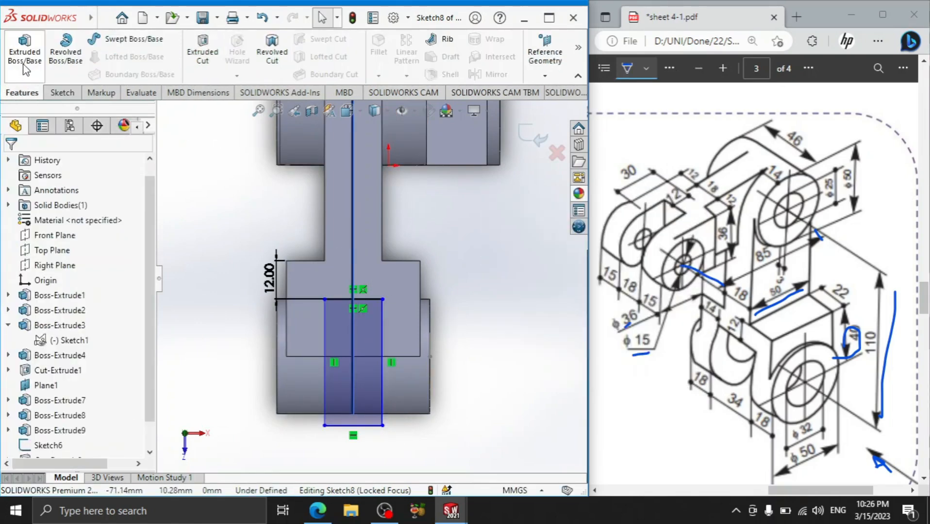
left_click(203, 54)
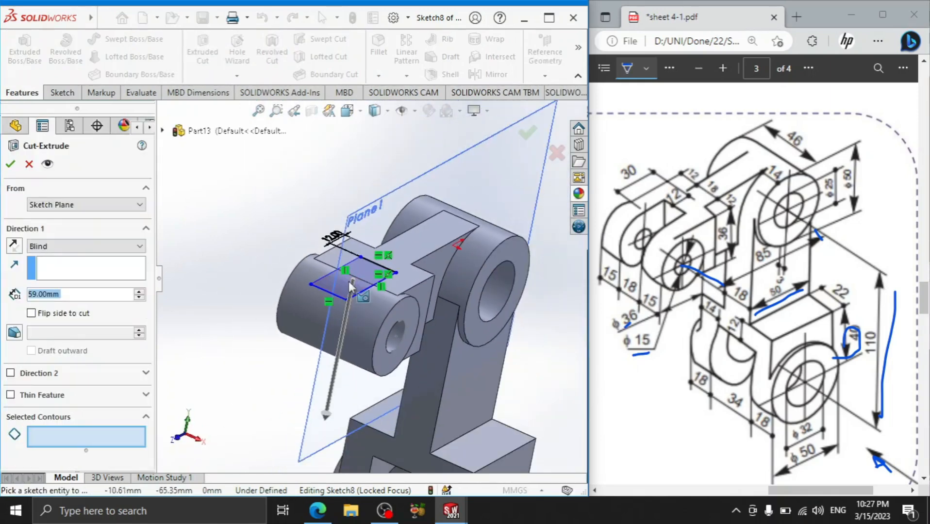
left_click(367, 278)
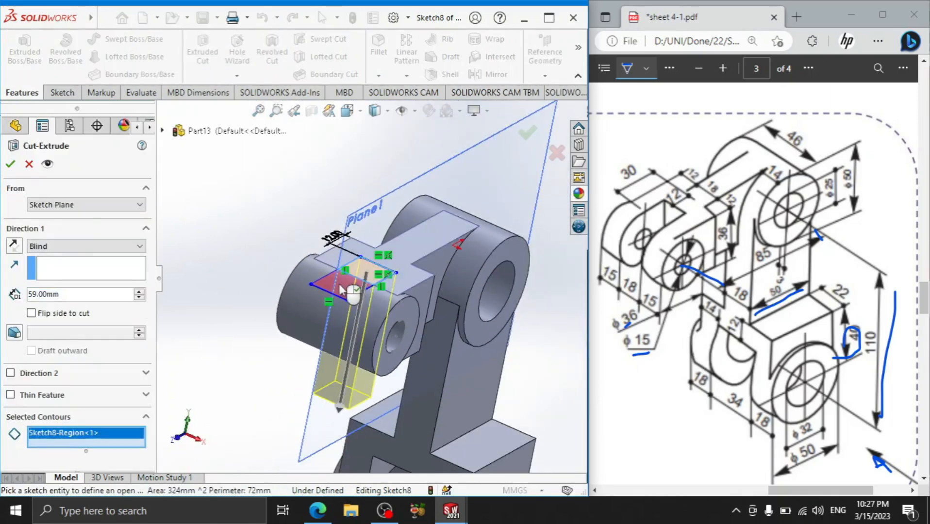
left_click(365, 272)
left_click(8, 164)
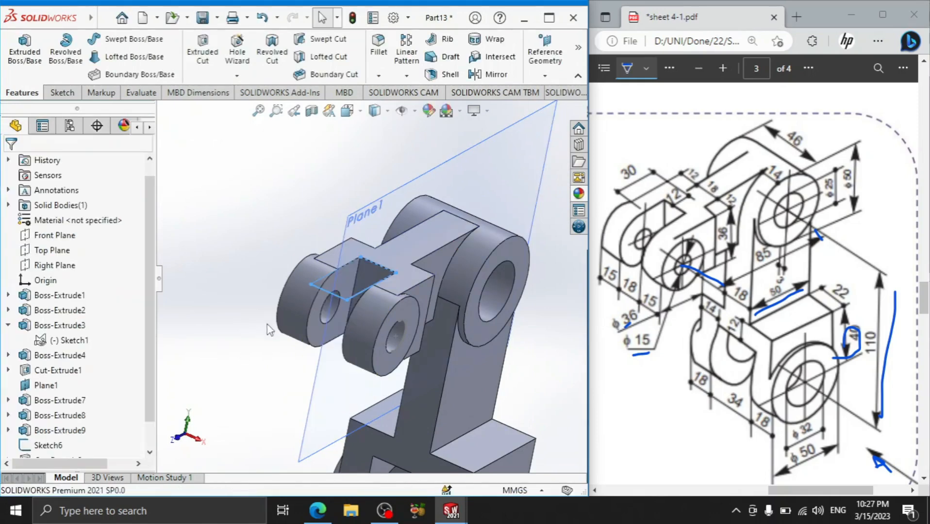
Orient the bracket to the isometric view and hide Plane1
scroll(296, 346, "up", 2)
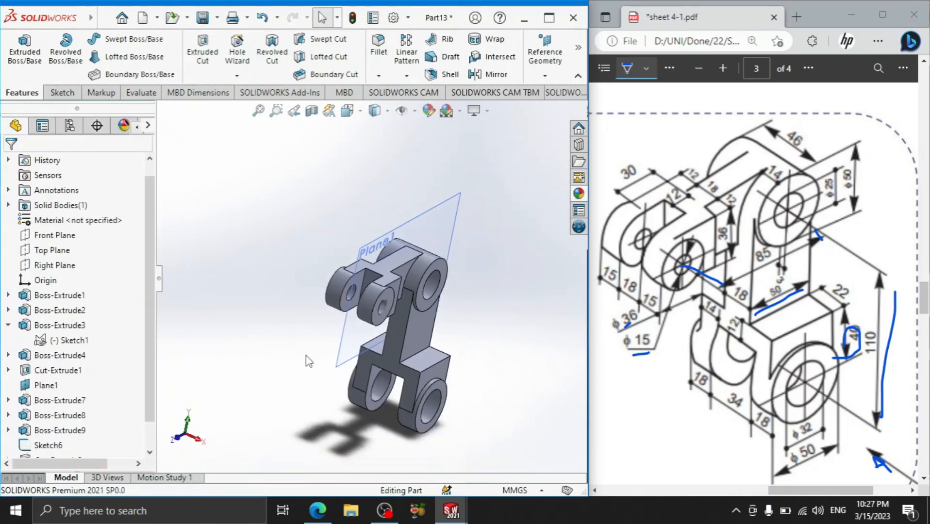
key("space")
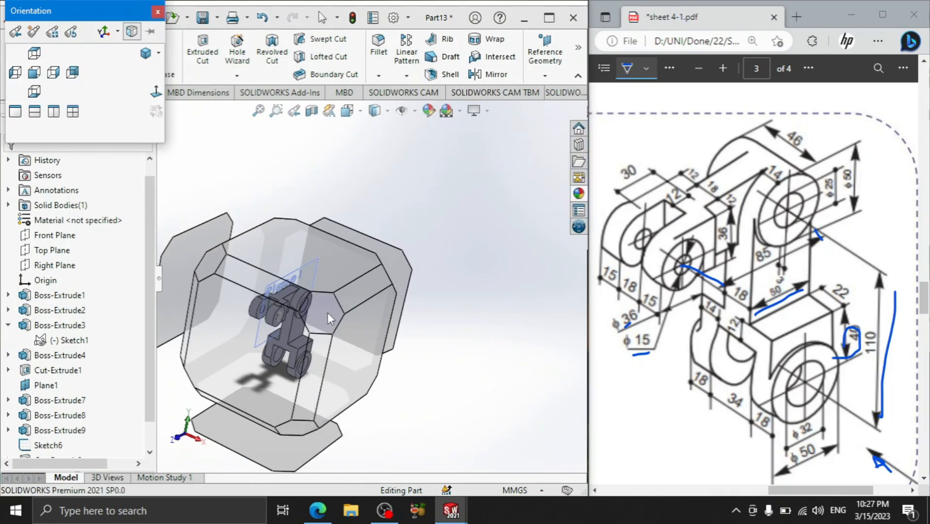
left_click(328, 313)
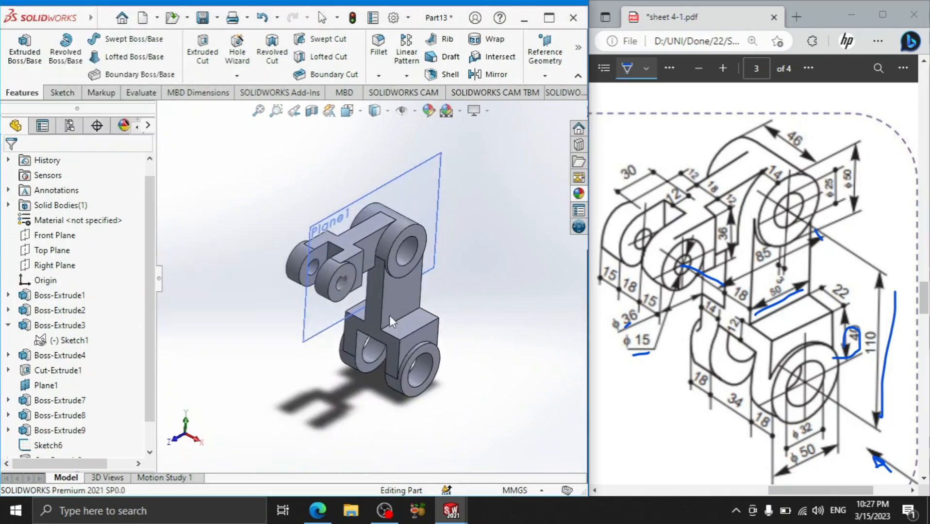
left_click(413, 194)
left_click(494, 155)
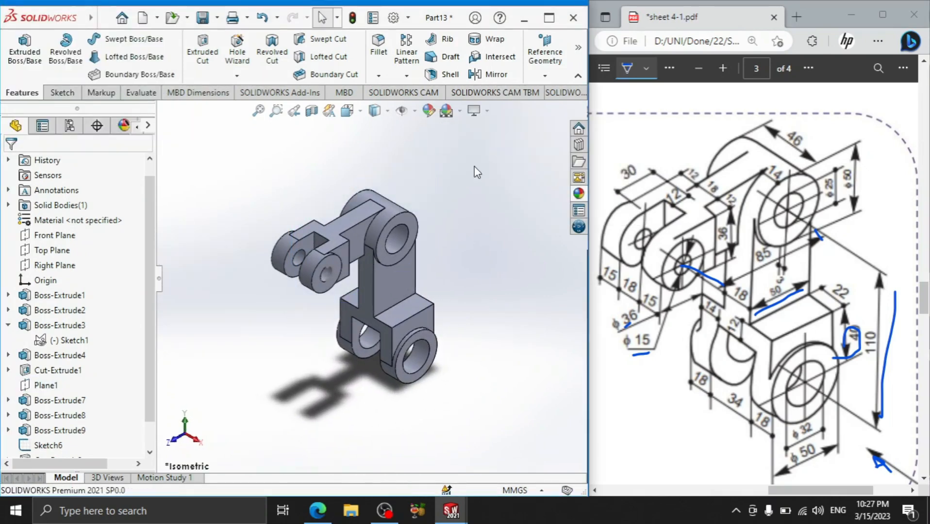
left_click(544, 24)
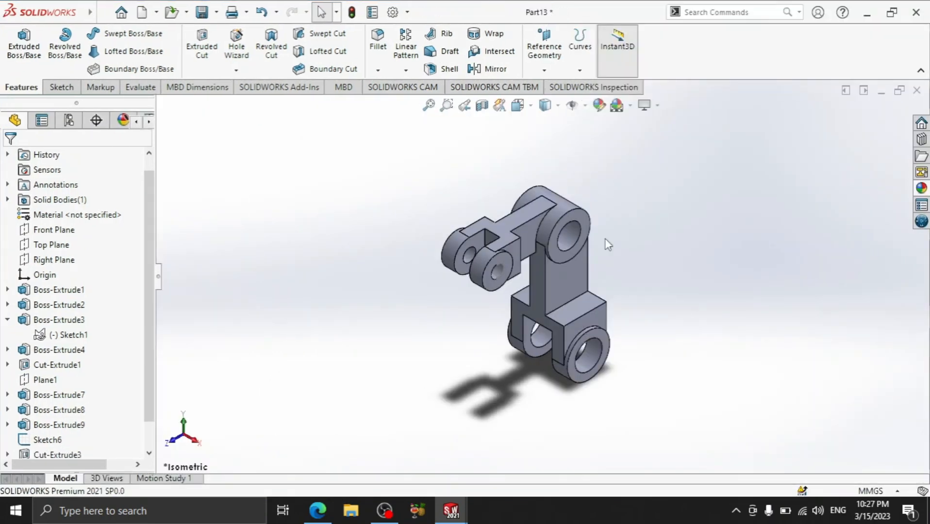
left_click(893, 12)
left_click_drag(529, 62, 1, 195)
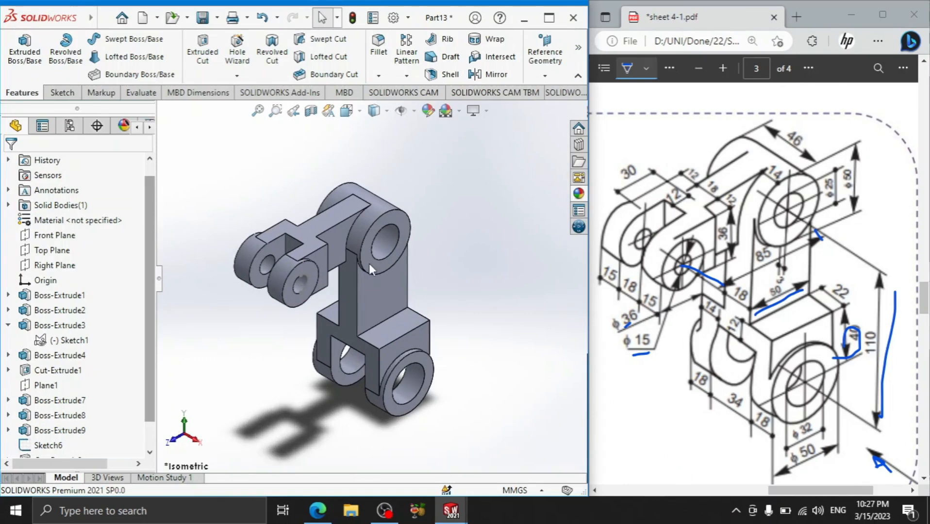
scroll(371, 259, "up", 3)
scroll(339, 296, "down", 3)
scroll(437, 265, "up", 2)
scroll(450, 260, "down", 2)
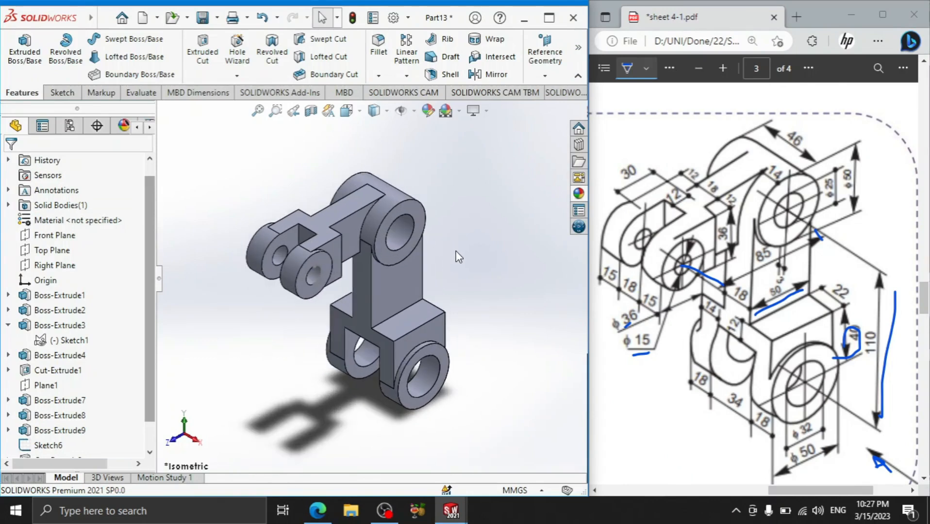
Hide Sketch6, the bore circle sketch on the side arm's fork end
left_click(319, 274)
left_click(382, 238)
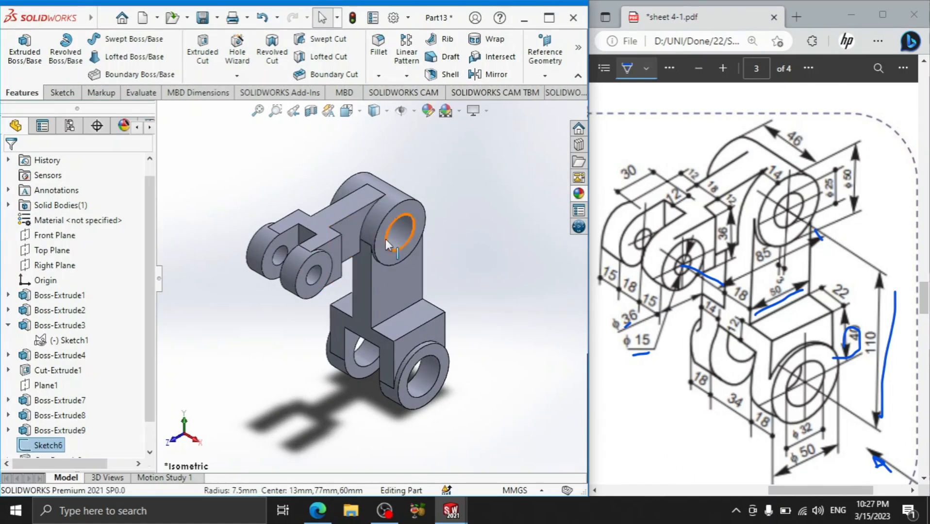
scroll(463, 260, "down", 2)
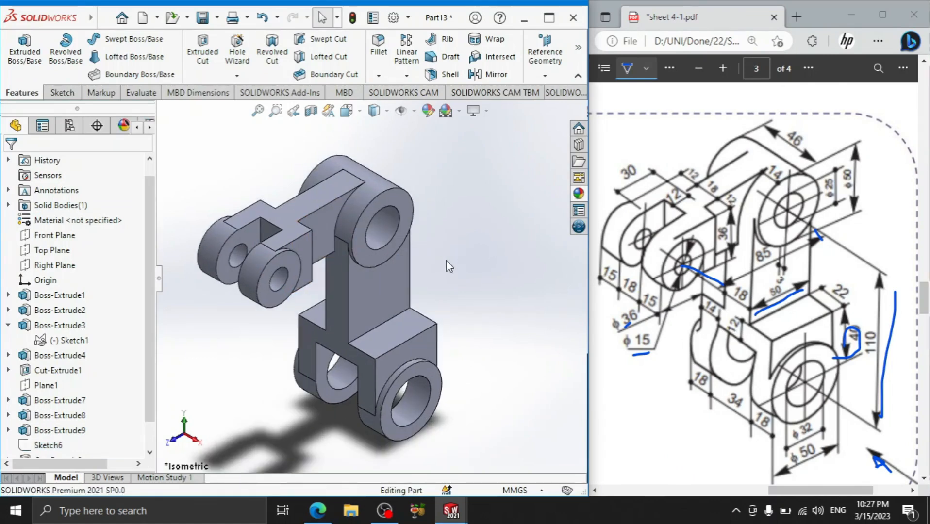
scroll(438, 262, "up", 2)
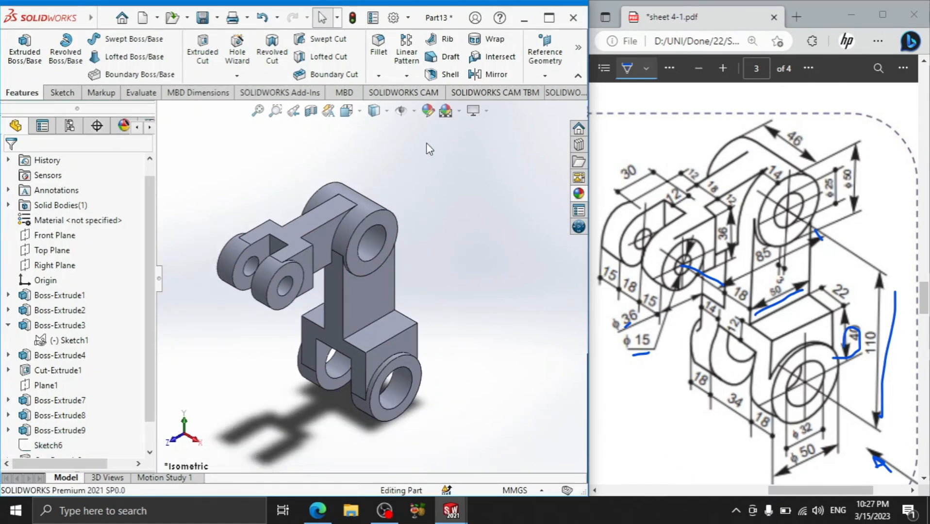
Change the whole part's appearance colour to red with RGB values 255, 79, 79
left_click(428, 111)
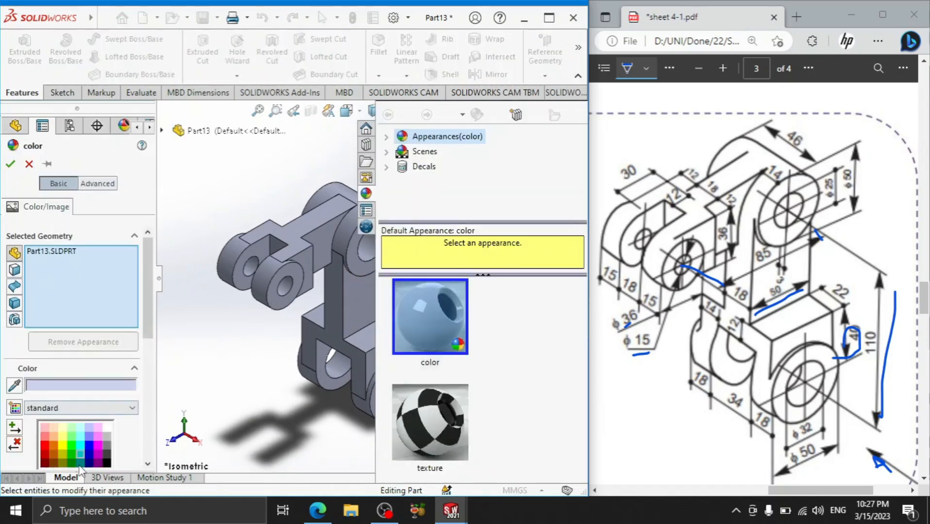
left_click(65, 457)
left_click(107, 461)
left_click(106, 455)
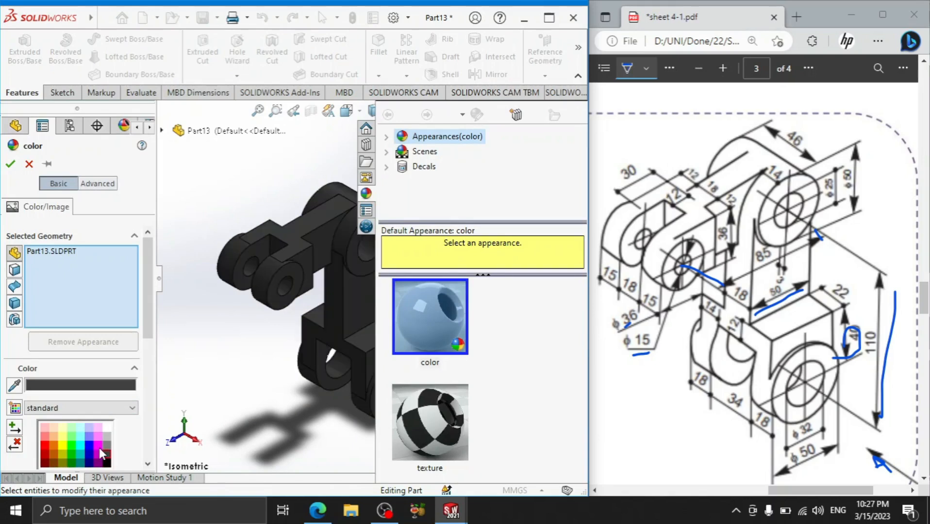
scroll(101, 444, "down", 3)
left_click_drag(43, 372, 27, 366)
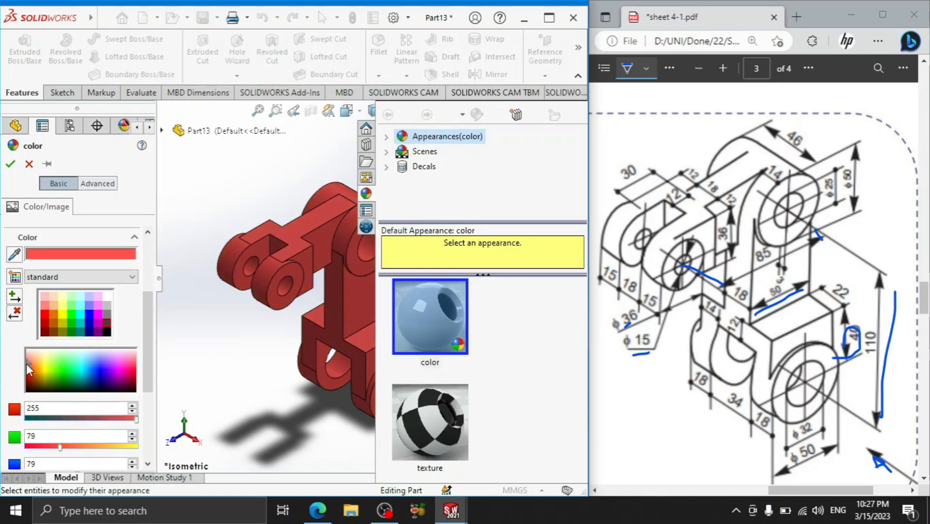
left_click(10, 163)
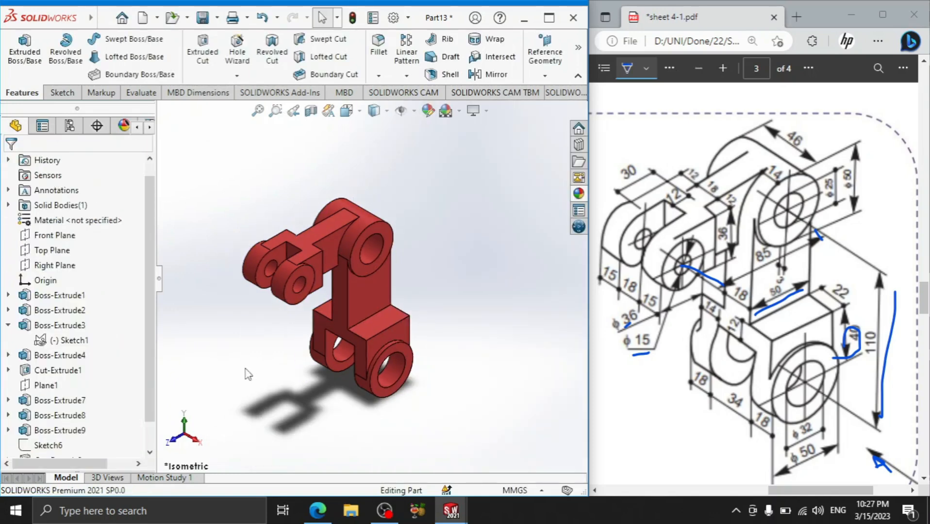
scroll(212, 341, "down", 2)
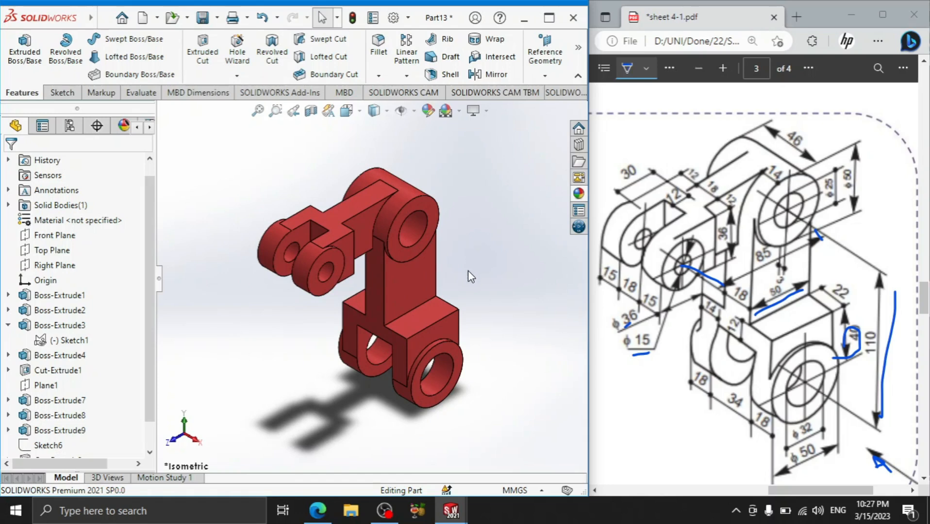
scroll(473, 270, "up", 2)
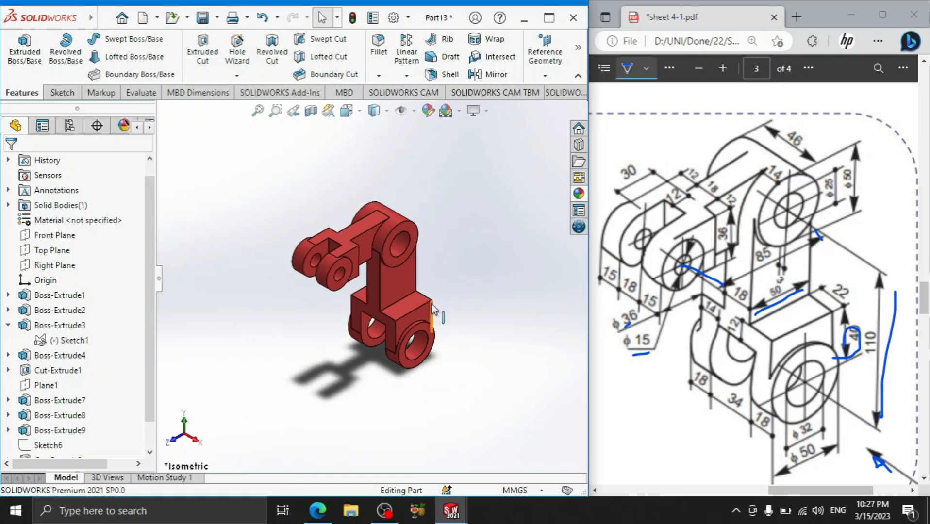
scroll(421, 297, "down", 2)
scroll(416, 271, "down", 2)
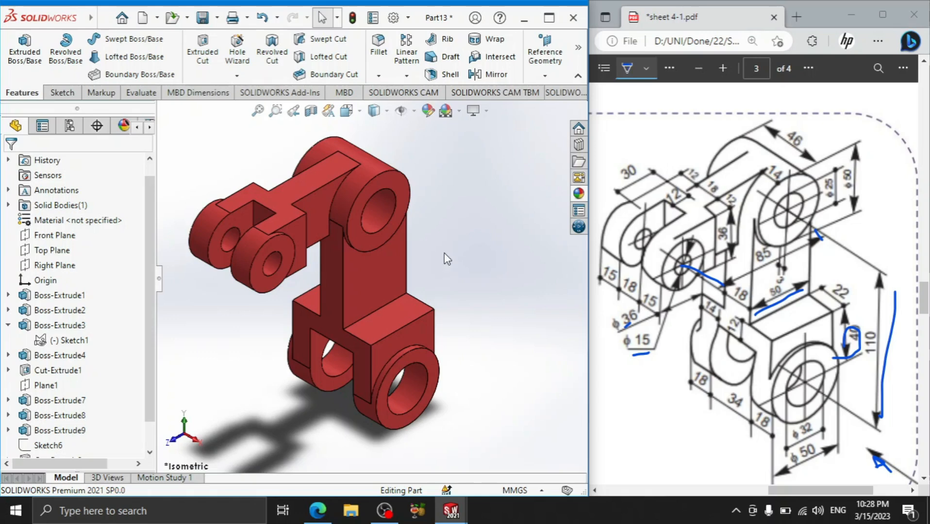
scroll(429, 274, "up", 2)
scroll(290, 347, "down", 2)
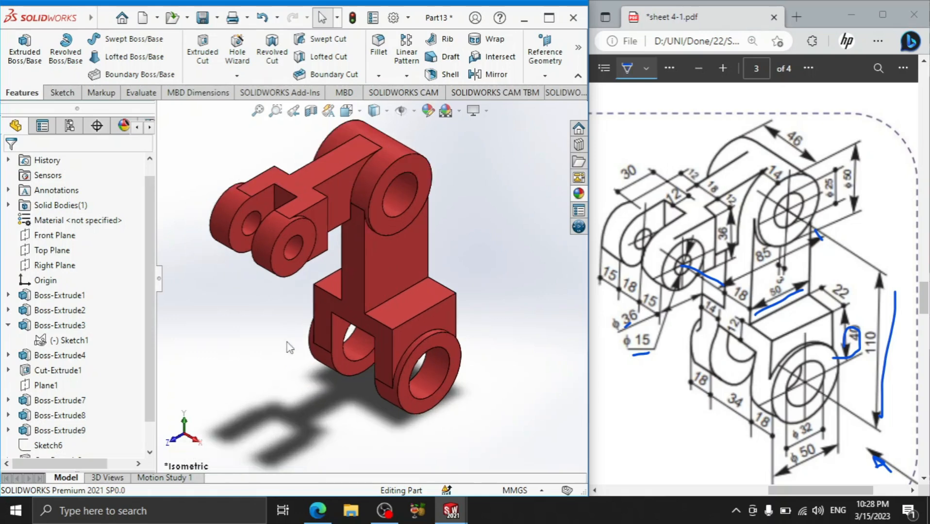
scroll(301, 335, "up", 2)
scroll(454, 253, "down", 2)
scroll(457, 243, "up", 2)
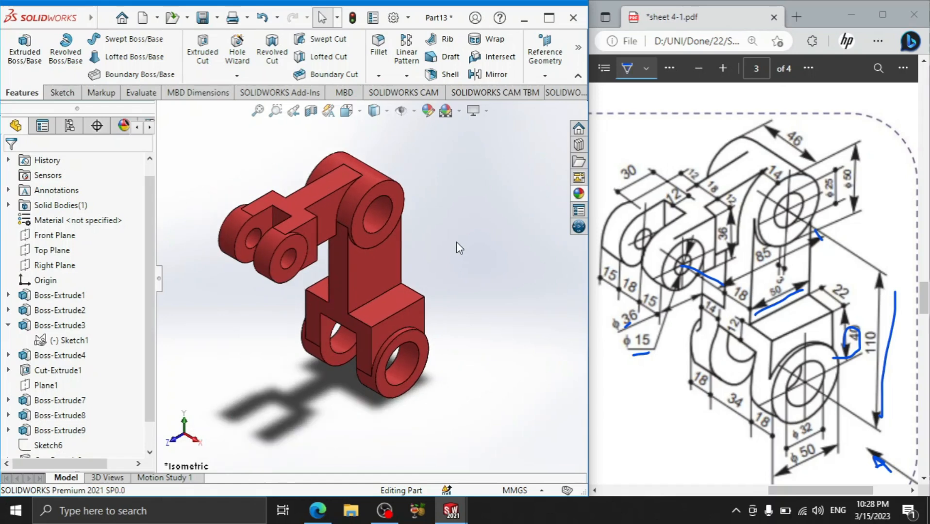
scroll(358, 250, "down", 1)
scroll(332, 257, "up", 1)
scroll(338, 274, "down", 1)
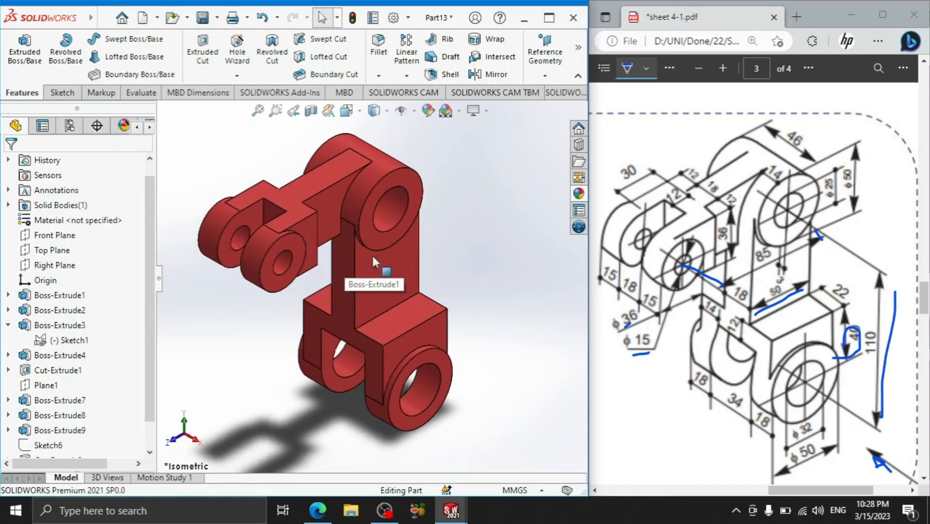
Maximize the modelling window and examine the finished red bracket in isometric view
left_click(550, 21)
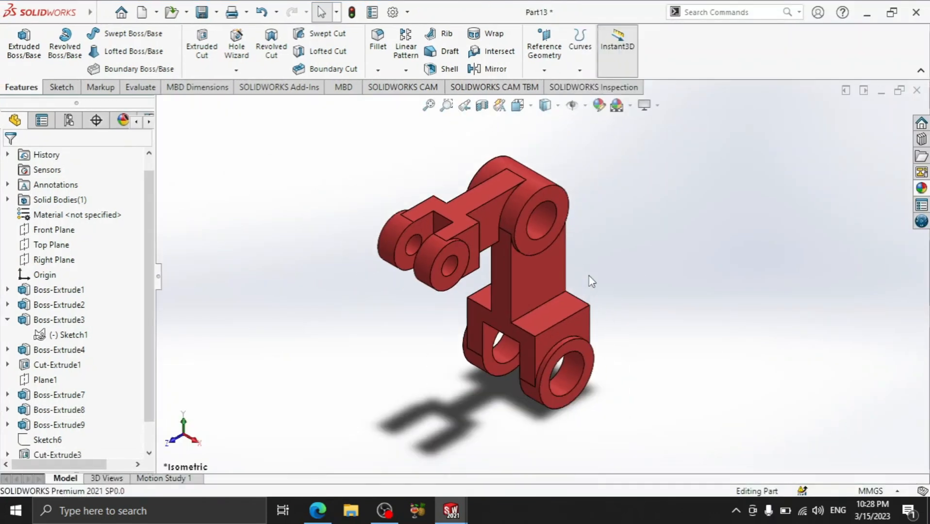
right_click(636, 232)
left_click(668, 305)
left_click_drag(575, 291, 396, 296)
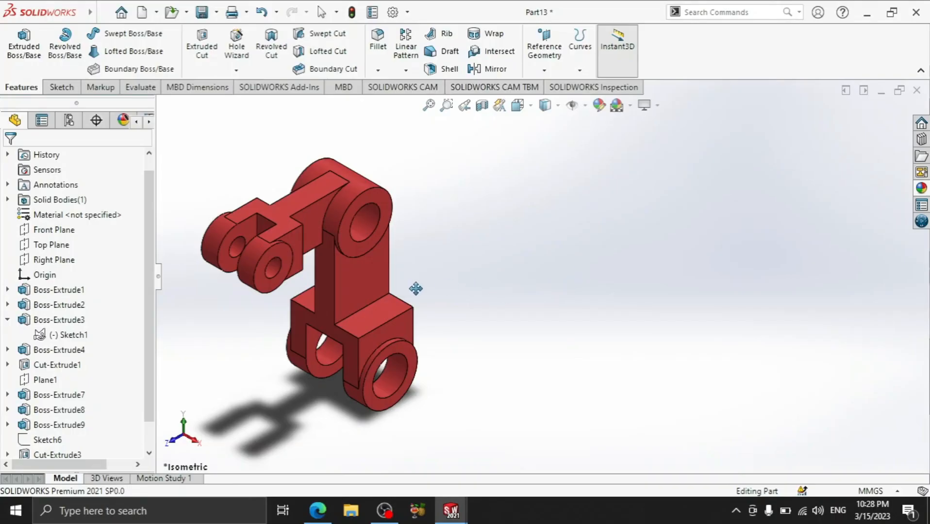
left_click_drag(370, 279, 534, 278)
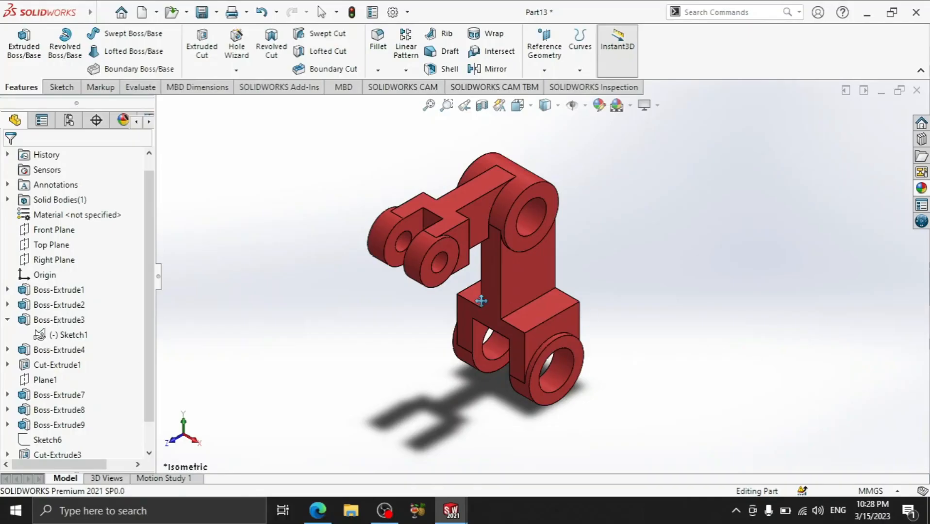
middle_click_drag(481, 301, 343, 297, "ctrl")
scroll(306, 285, "down", 1)
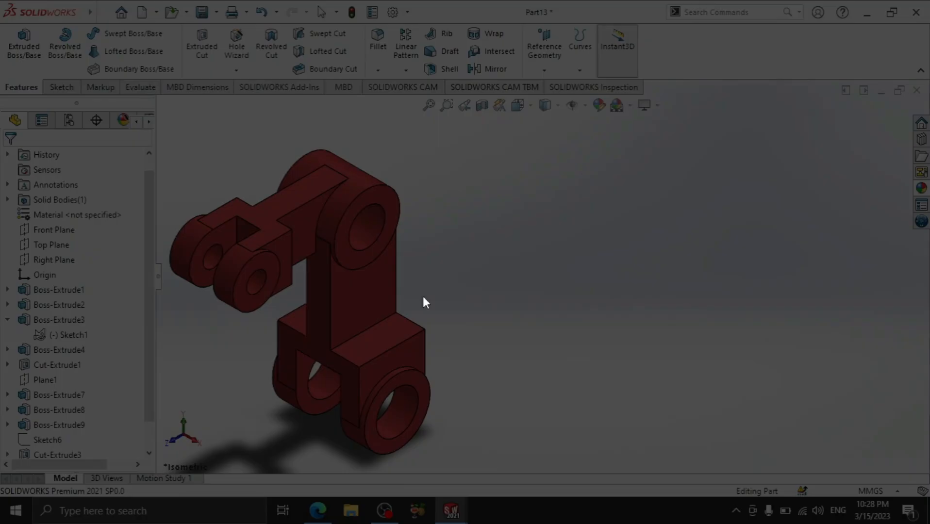